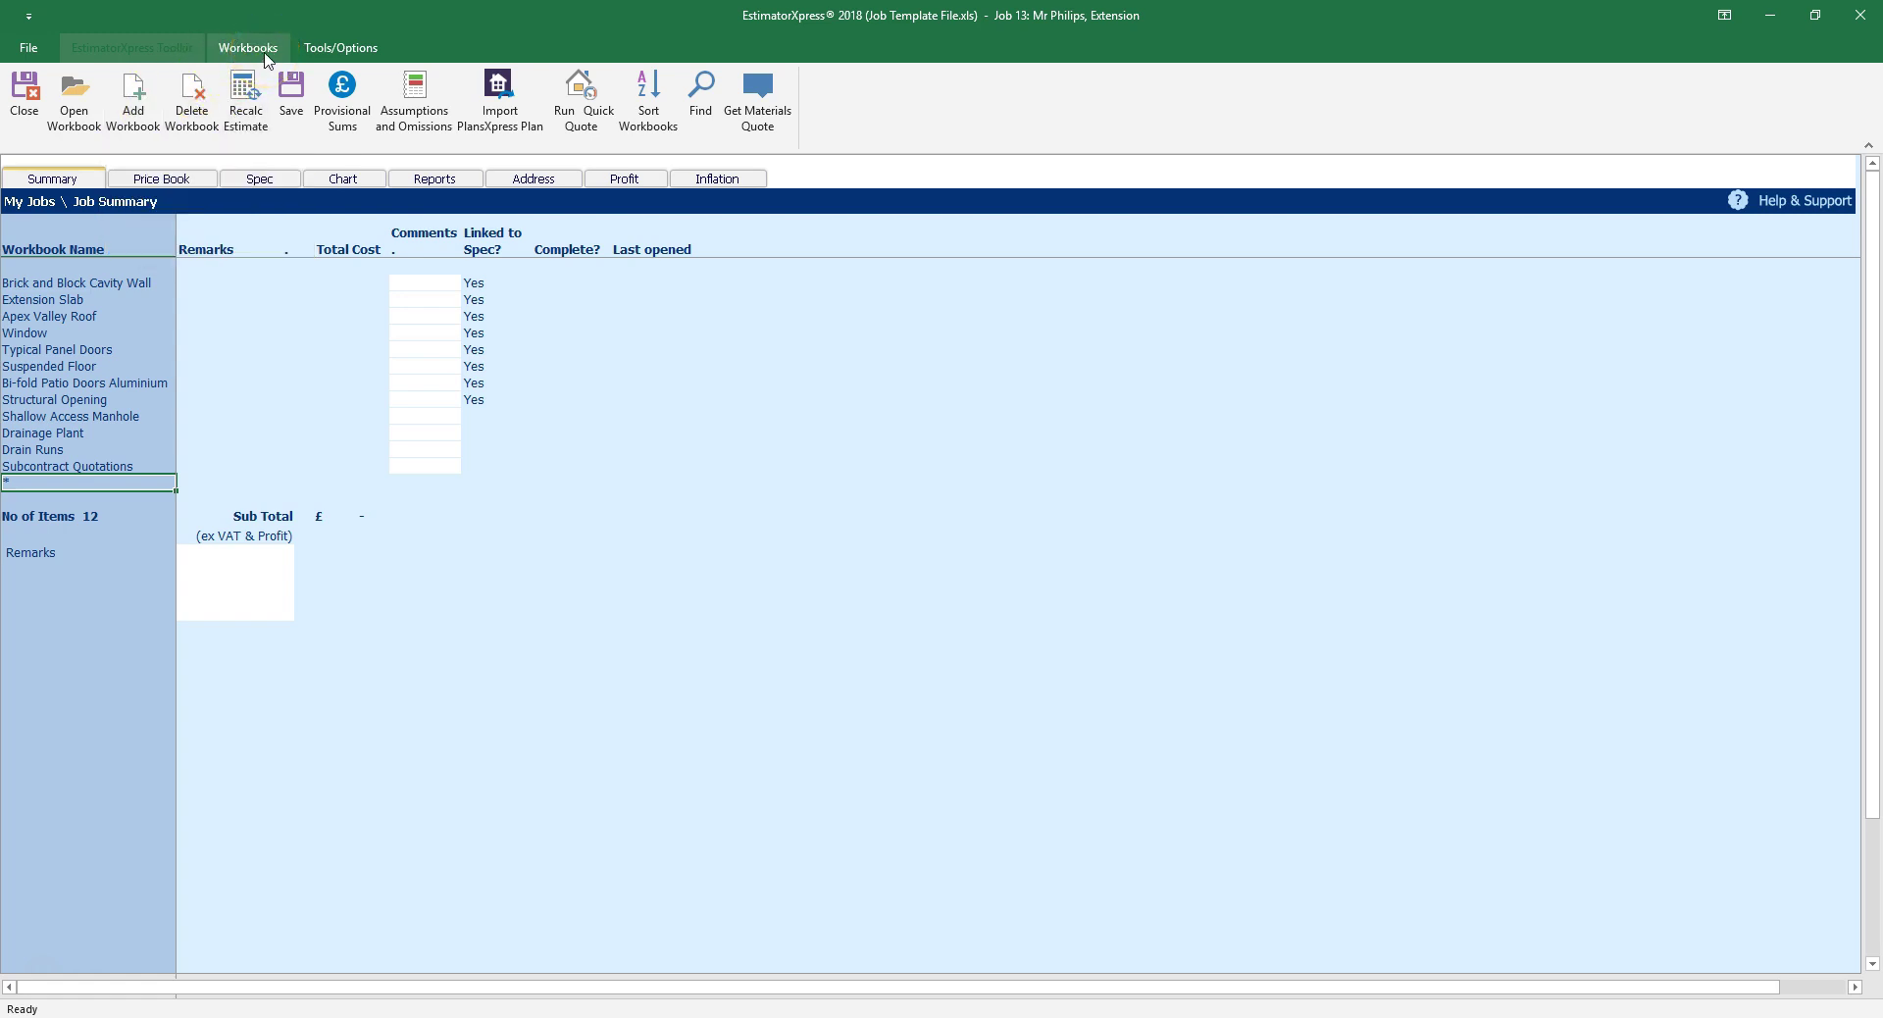
# - Open the Brick and Block Cavity Wall workbook
pyautogui.click(214, 281)
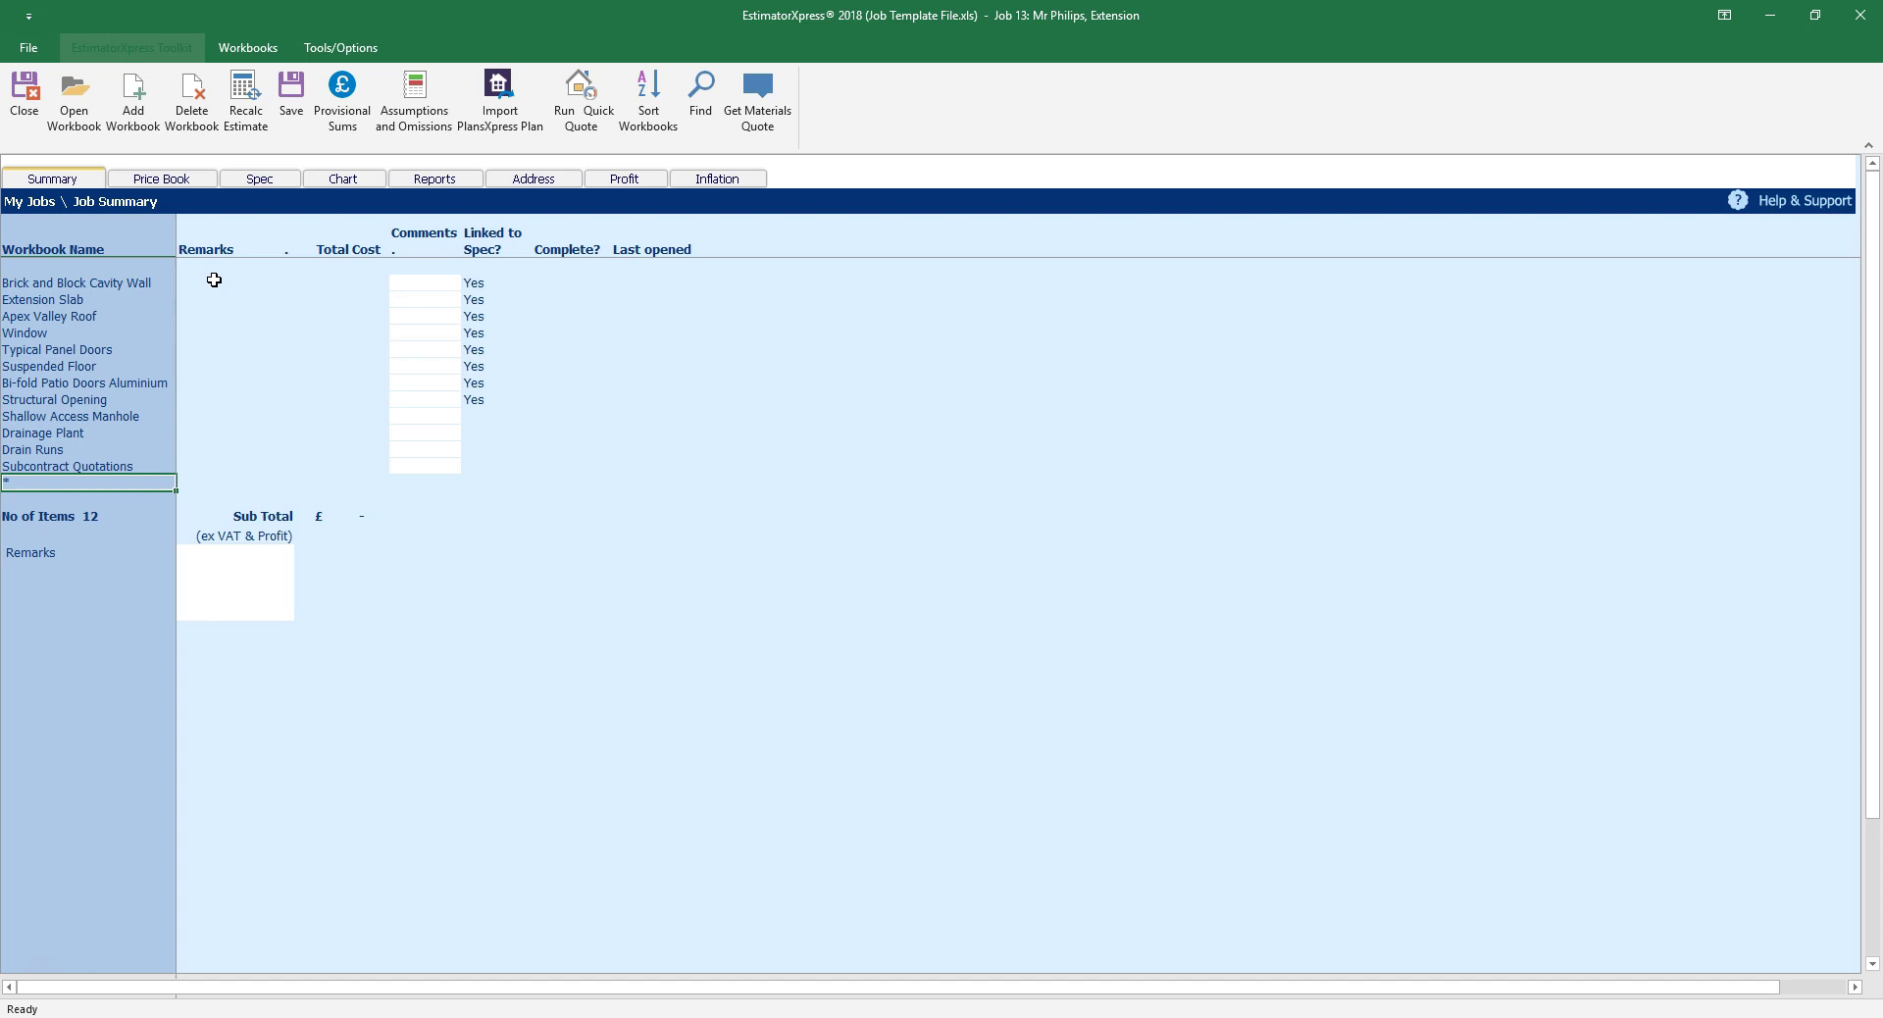
pyautogui.click(214, 274)
pyautogui.click(197, 120)
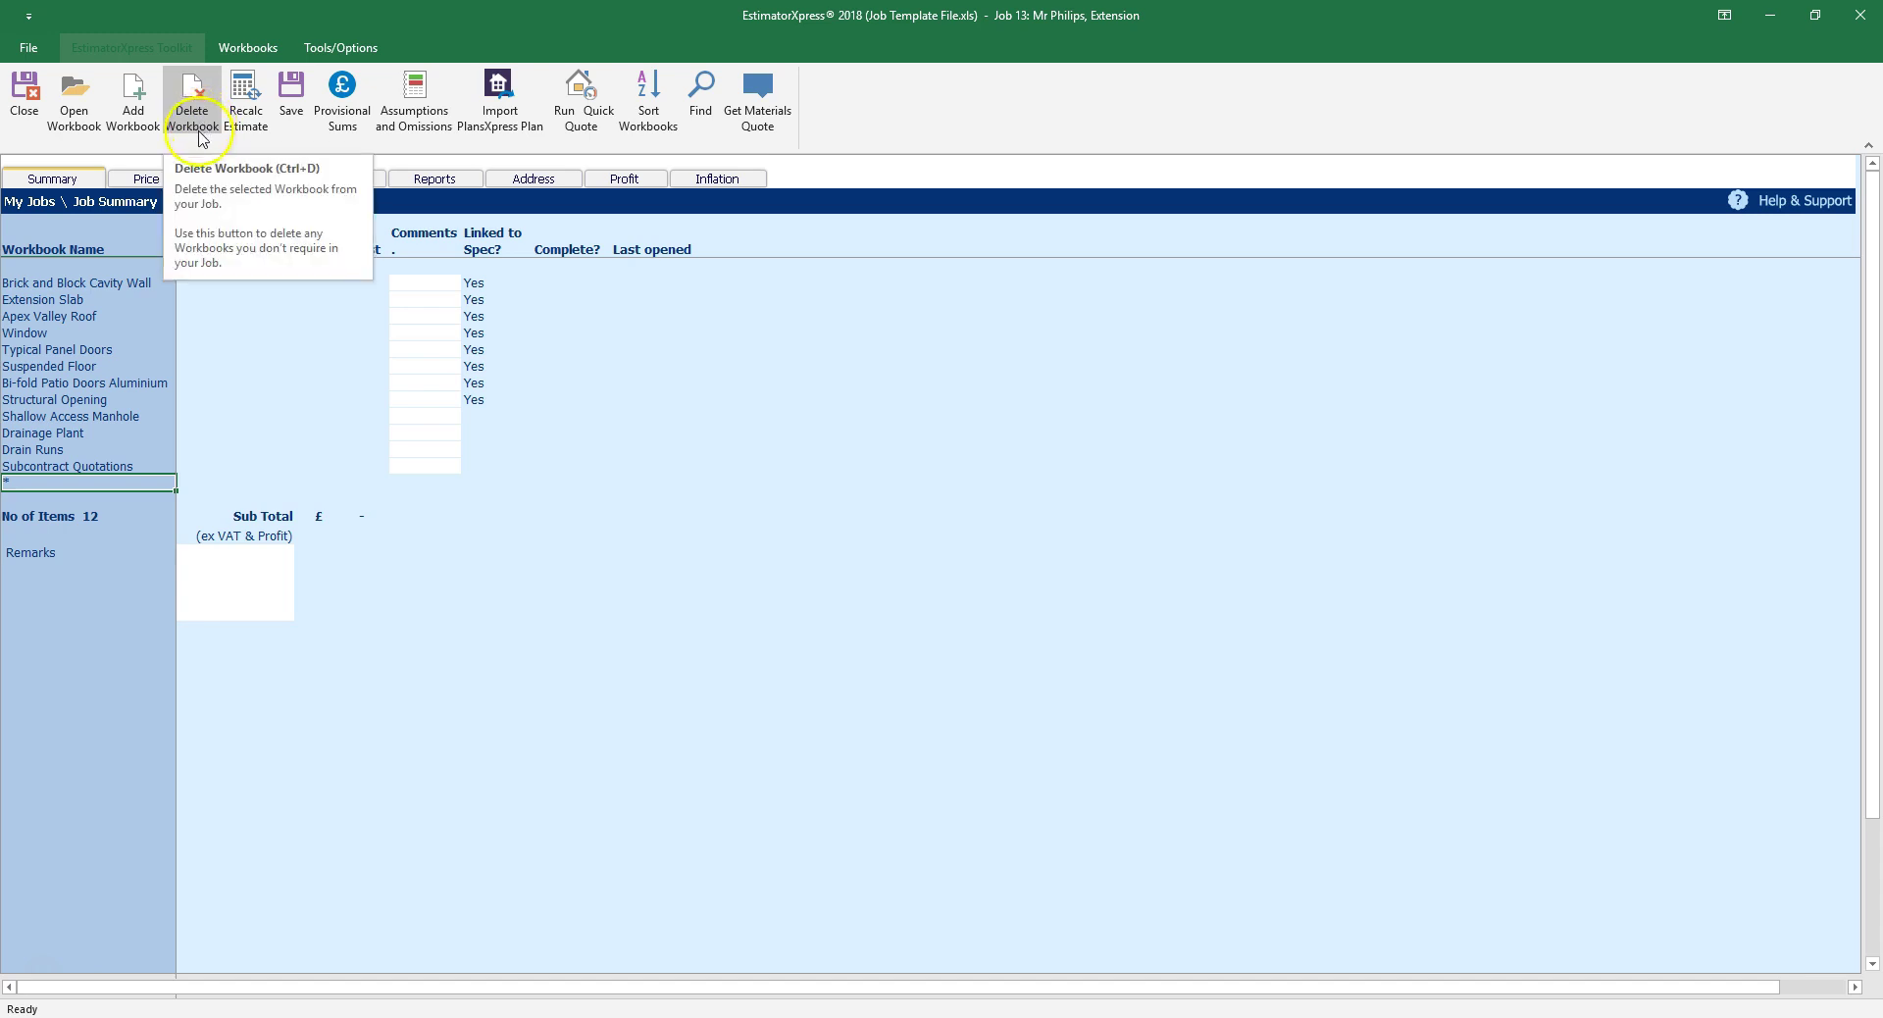
pyautogui.click(130, 285)
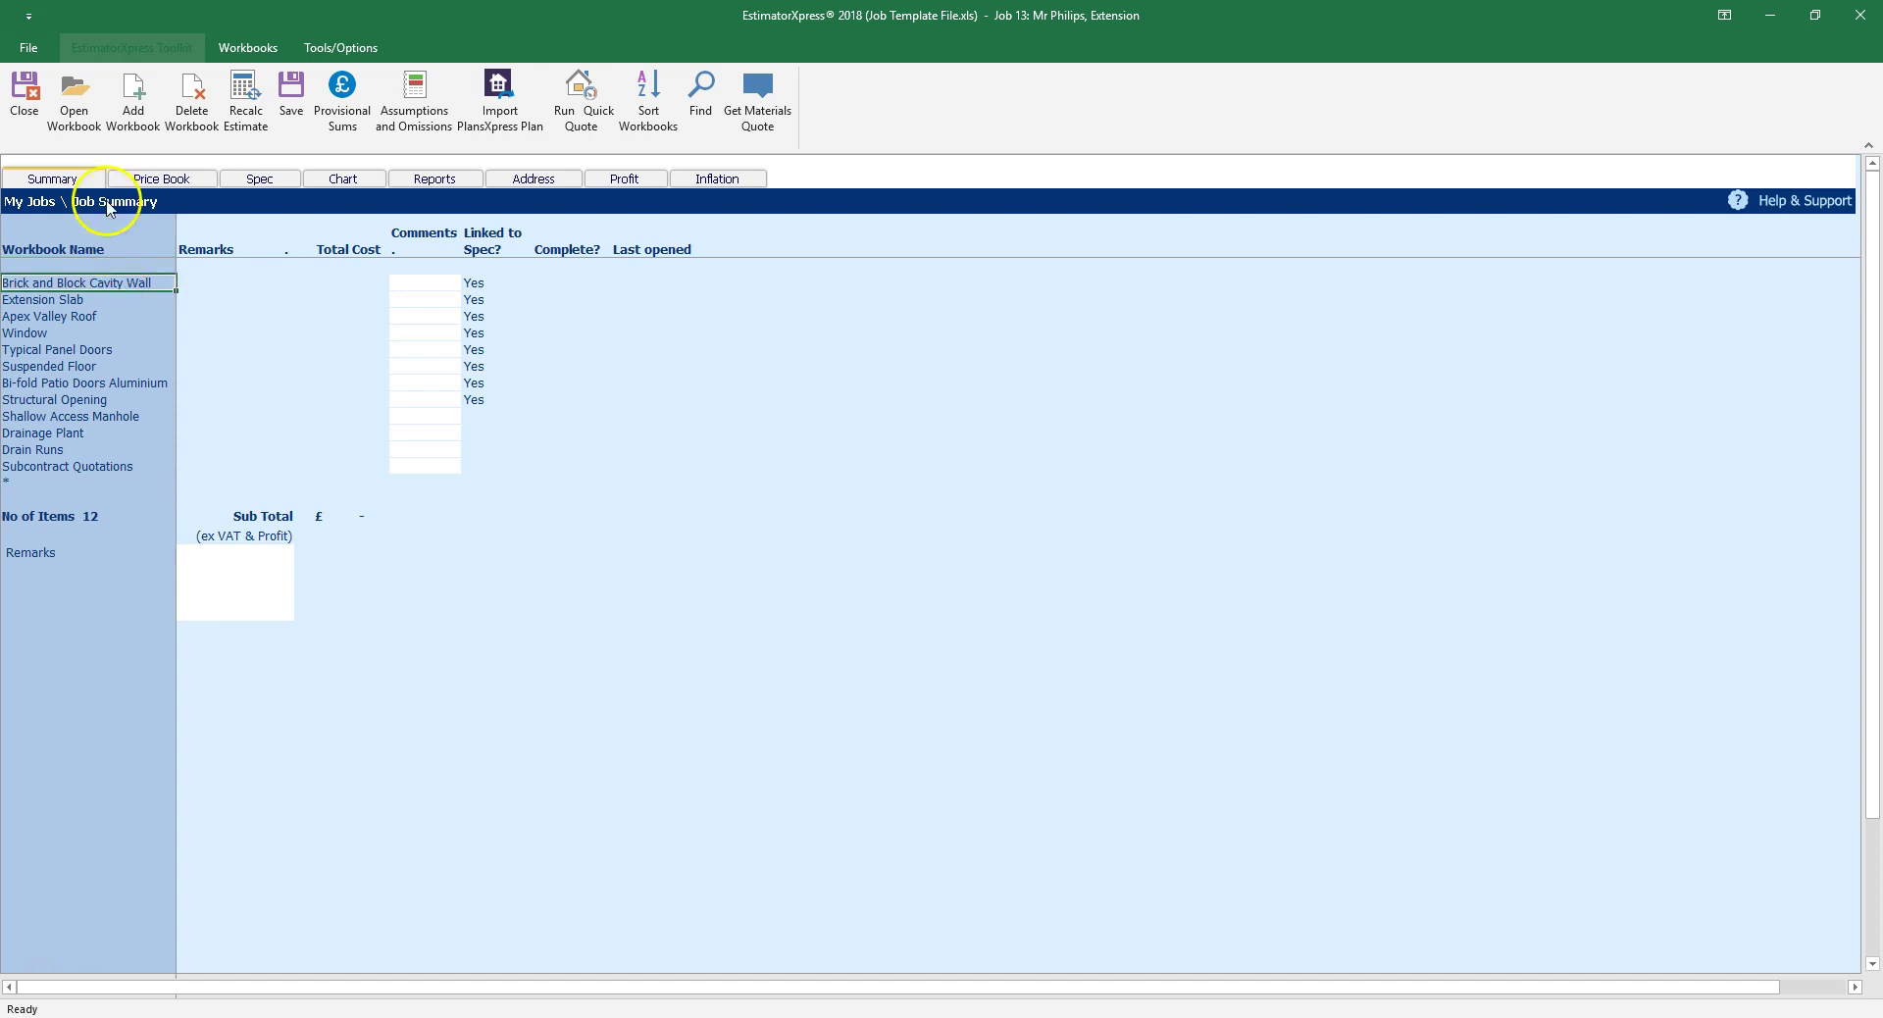
pyautogui.click(86, 123)
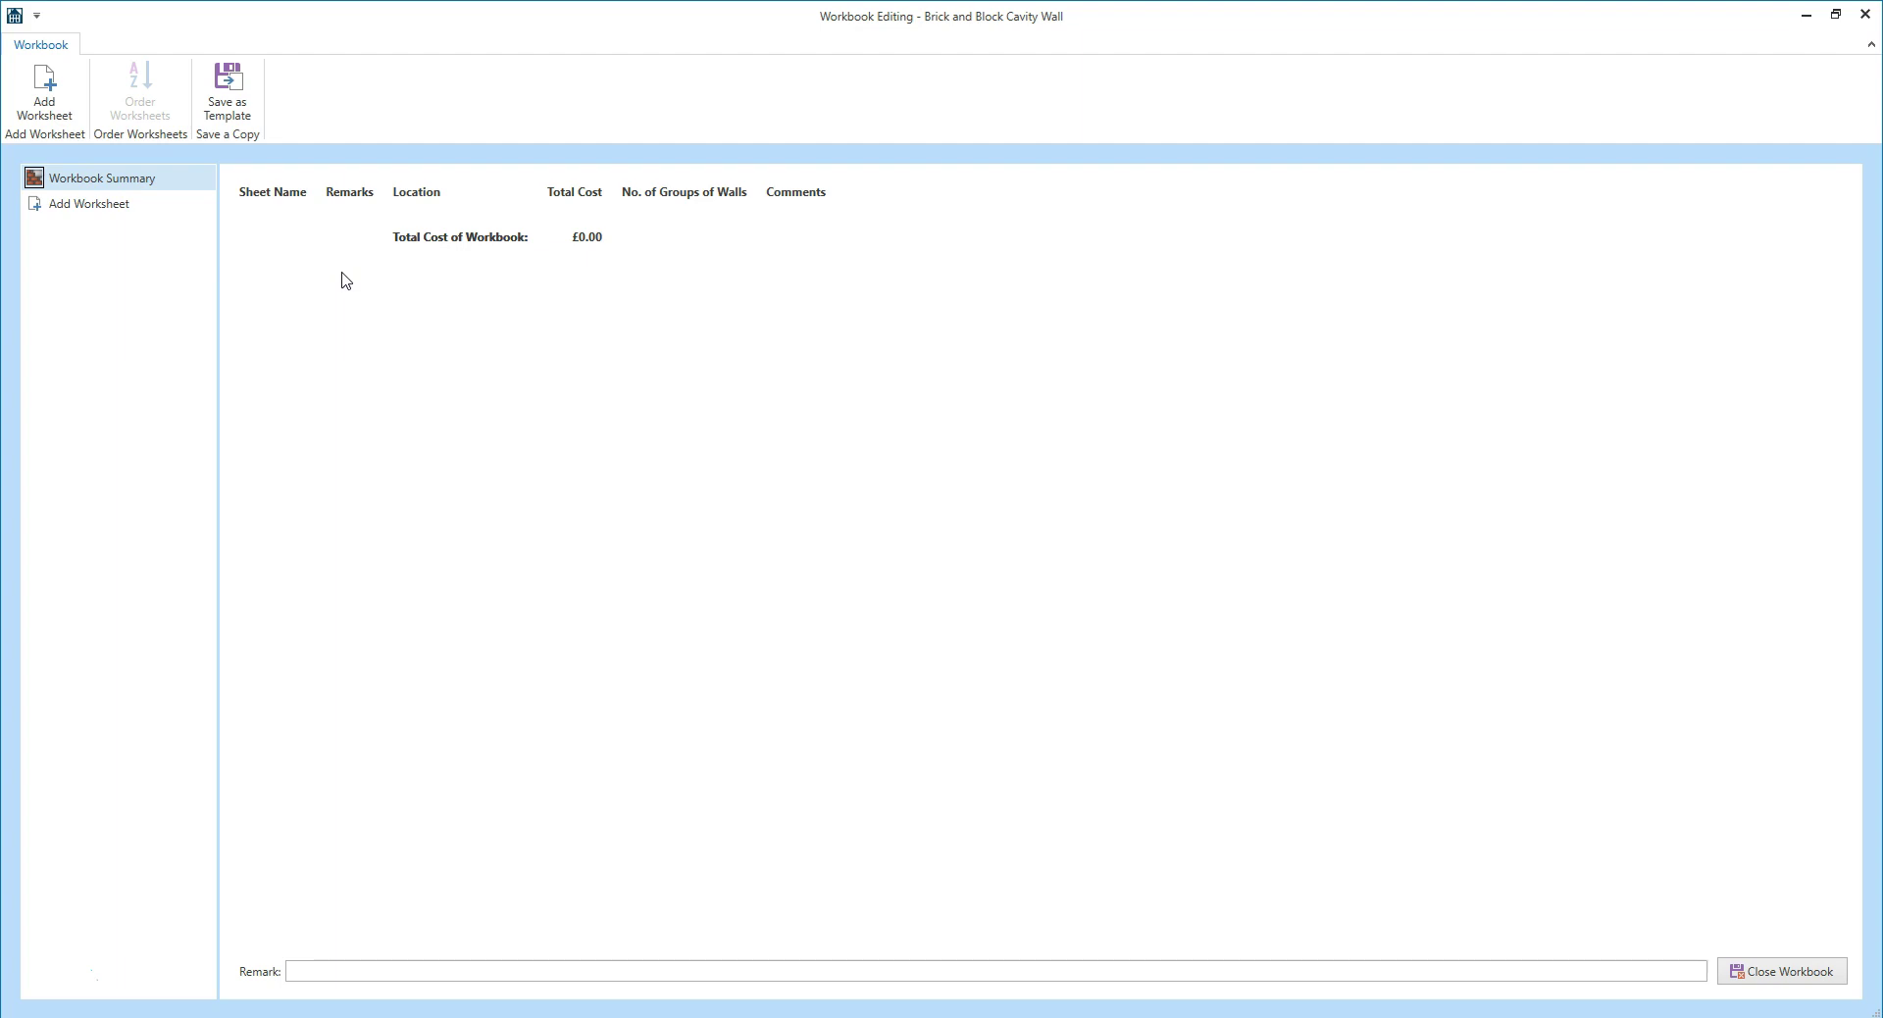
# - Add an External Walls worksheet for the Extension using the Part L double storey cavity wall template
pyautogui.click(334, 279)
pyautogui.click(110, 213)
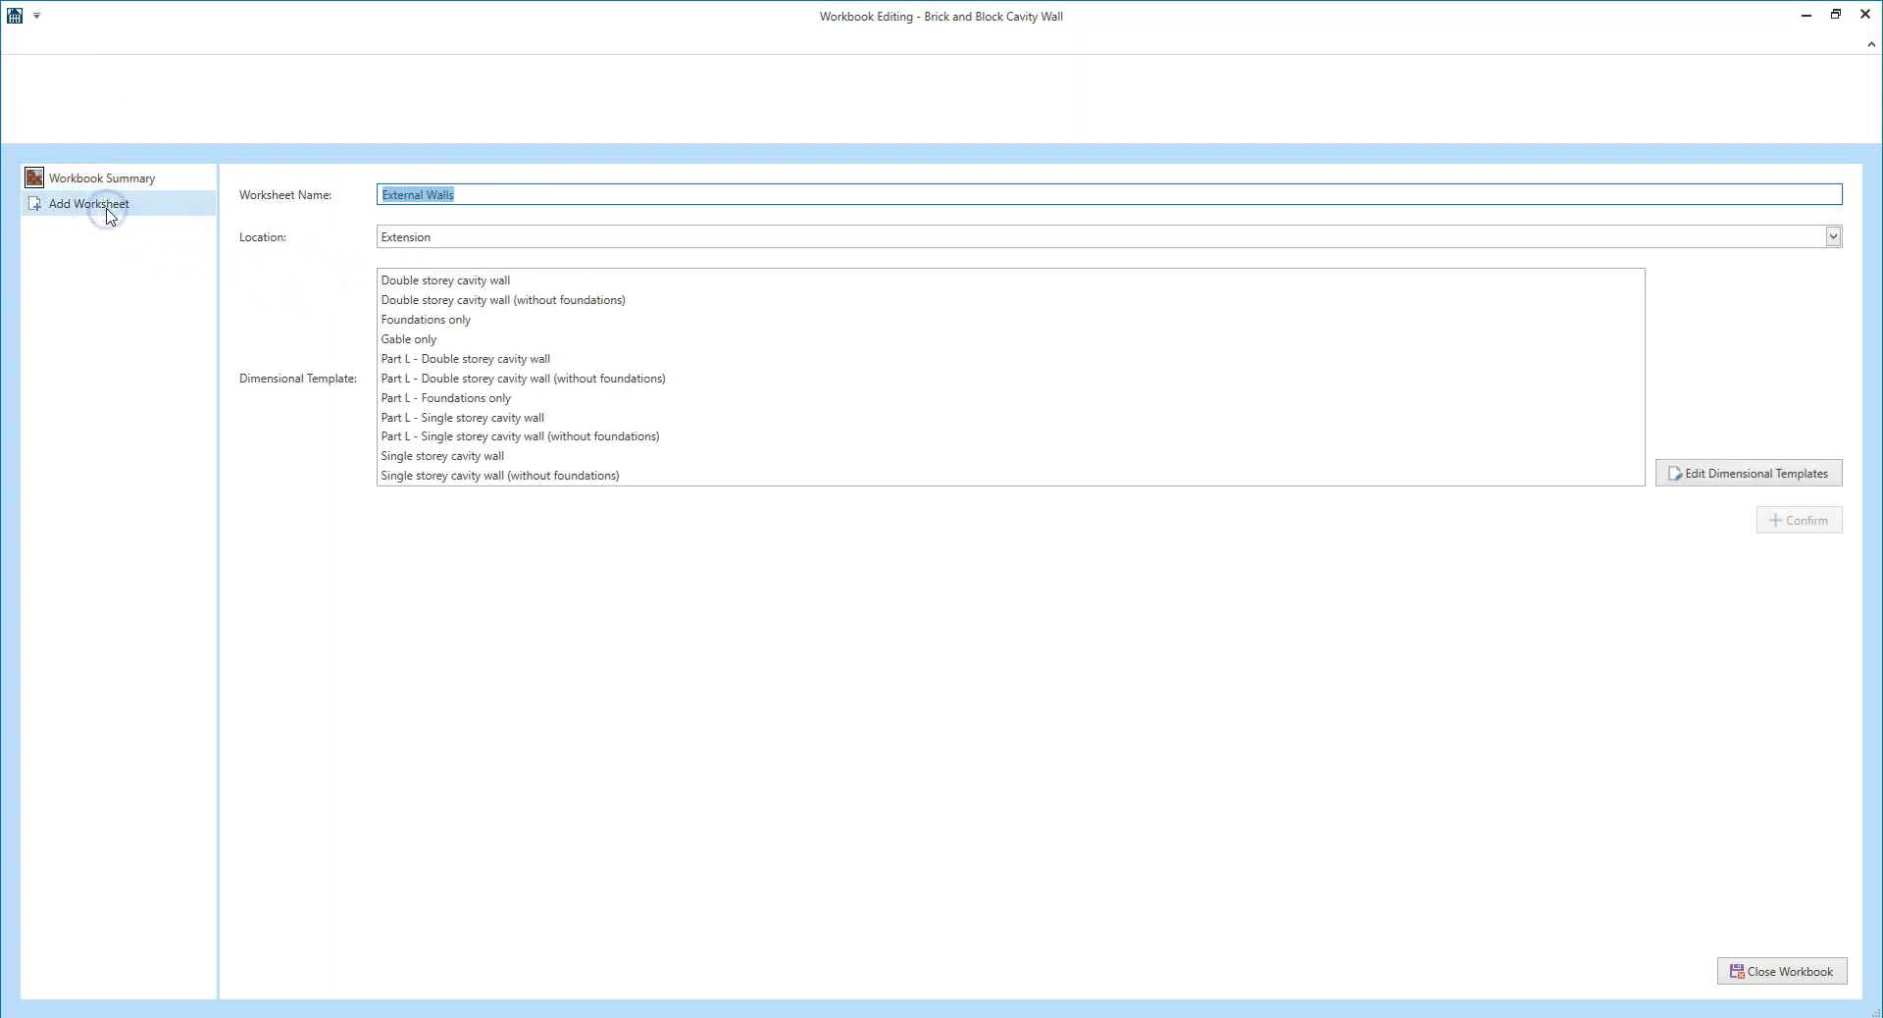
pyautogui.click(391, 230)
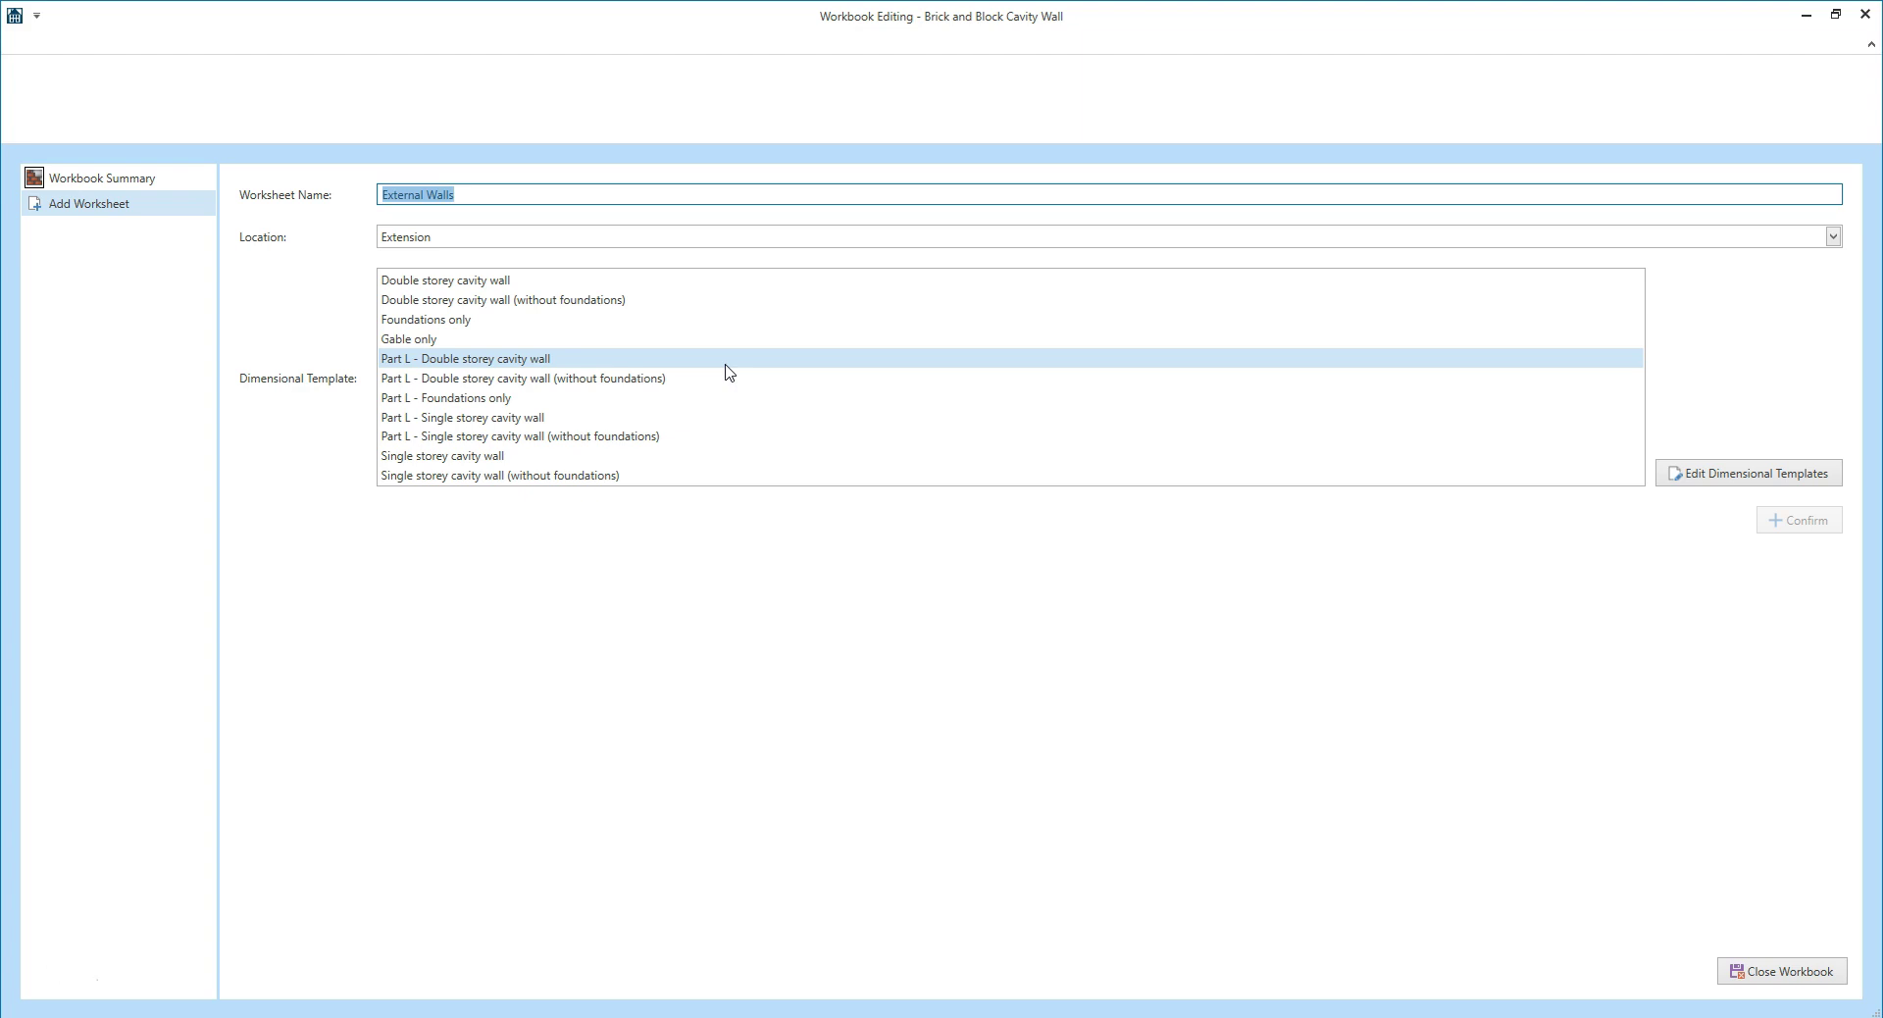
pyautogui.moveTo(728, 372); pyautogui.dragTo(608, 288)
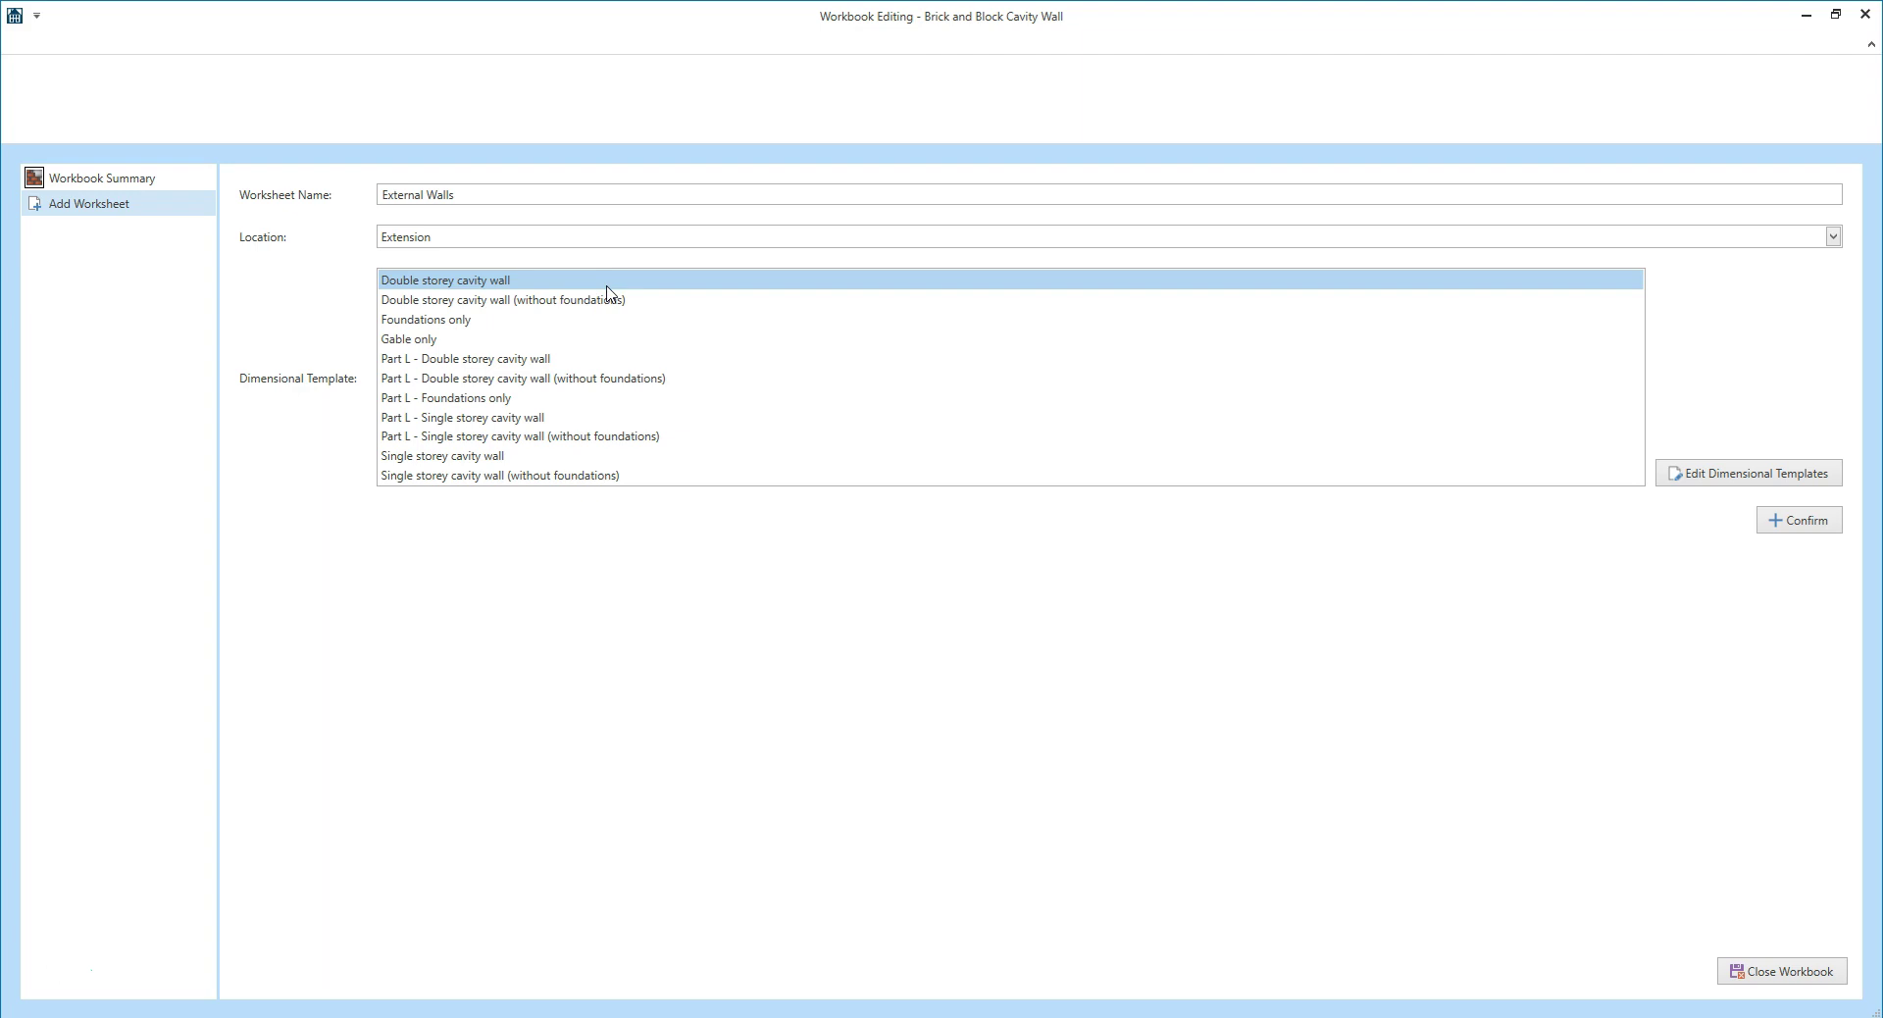
pyautogui.moveTo(608, 292); pyautogui.dragTo(601, 367)
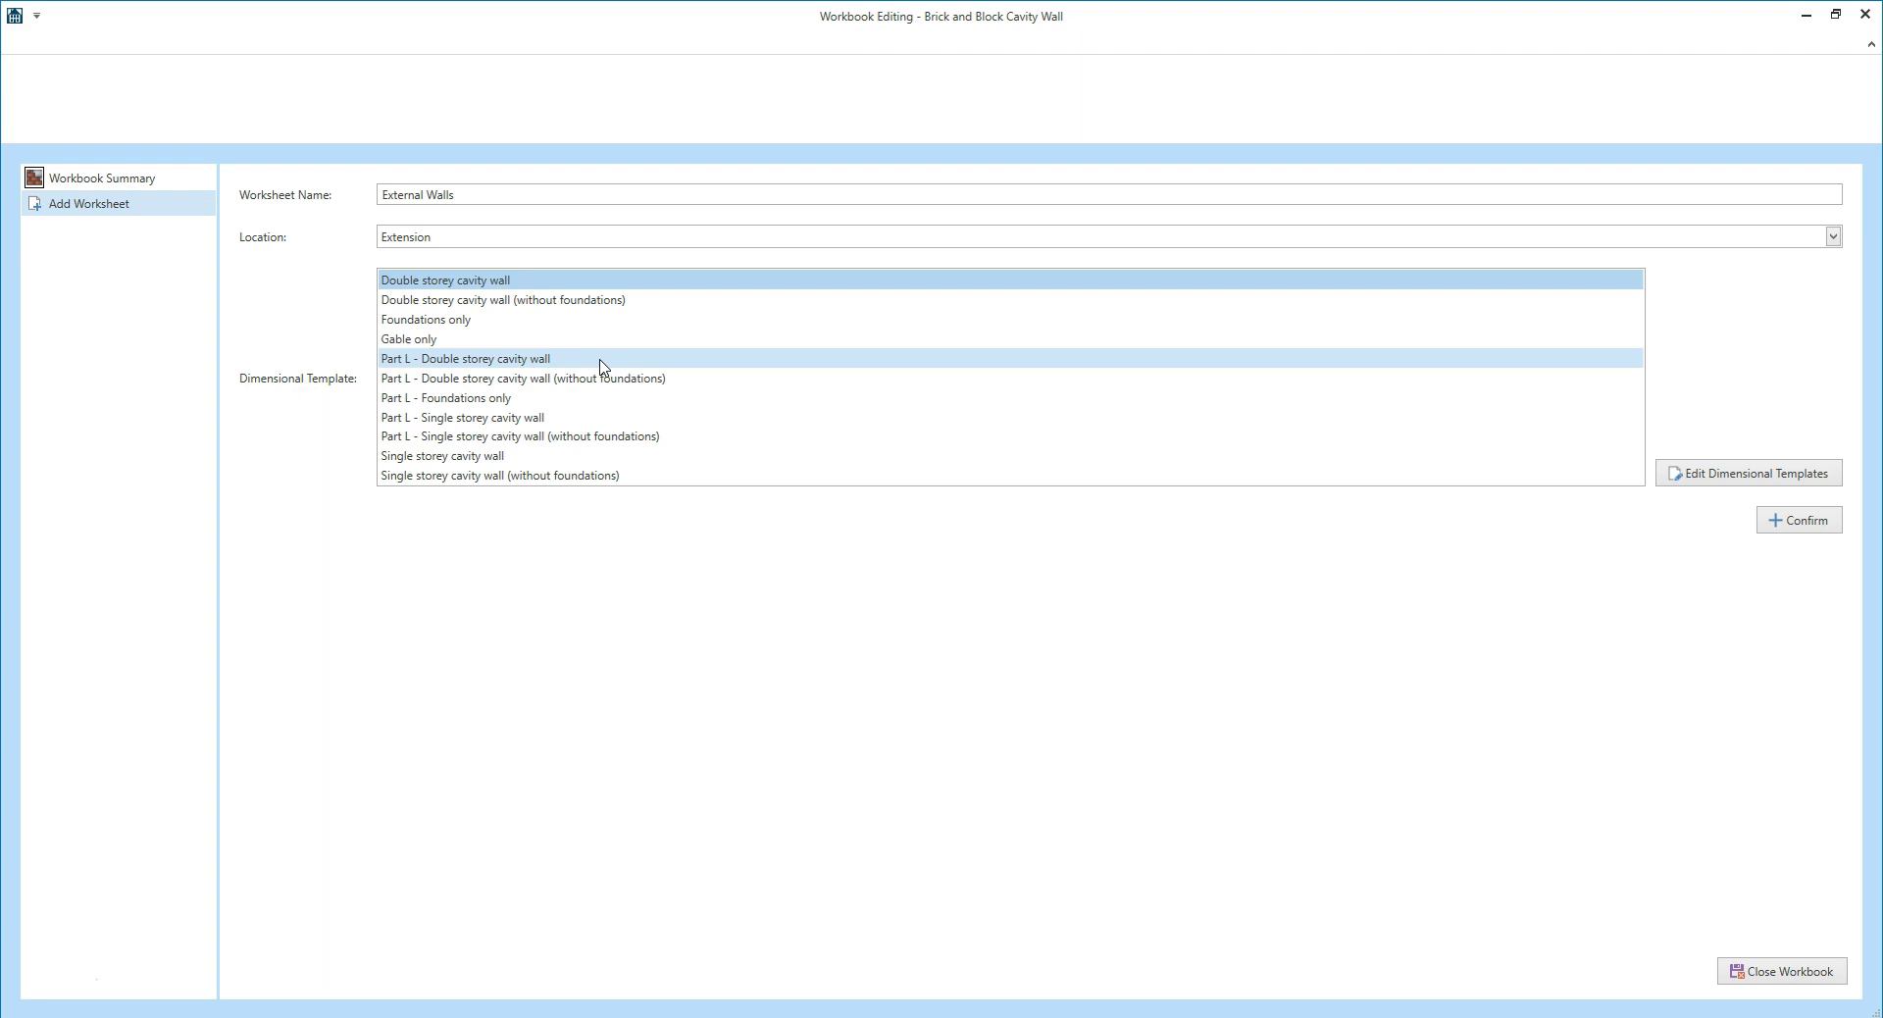
pyautogui.click(589, 359)
pyautogui.click(1792, 530)
pyautogui.click(1474, 653)
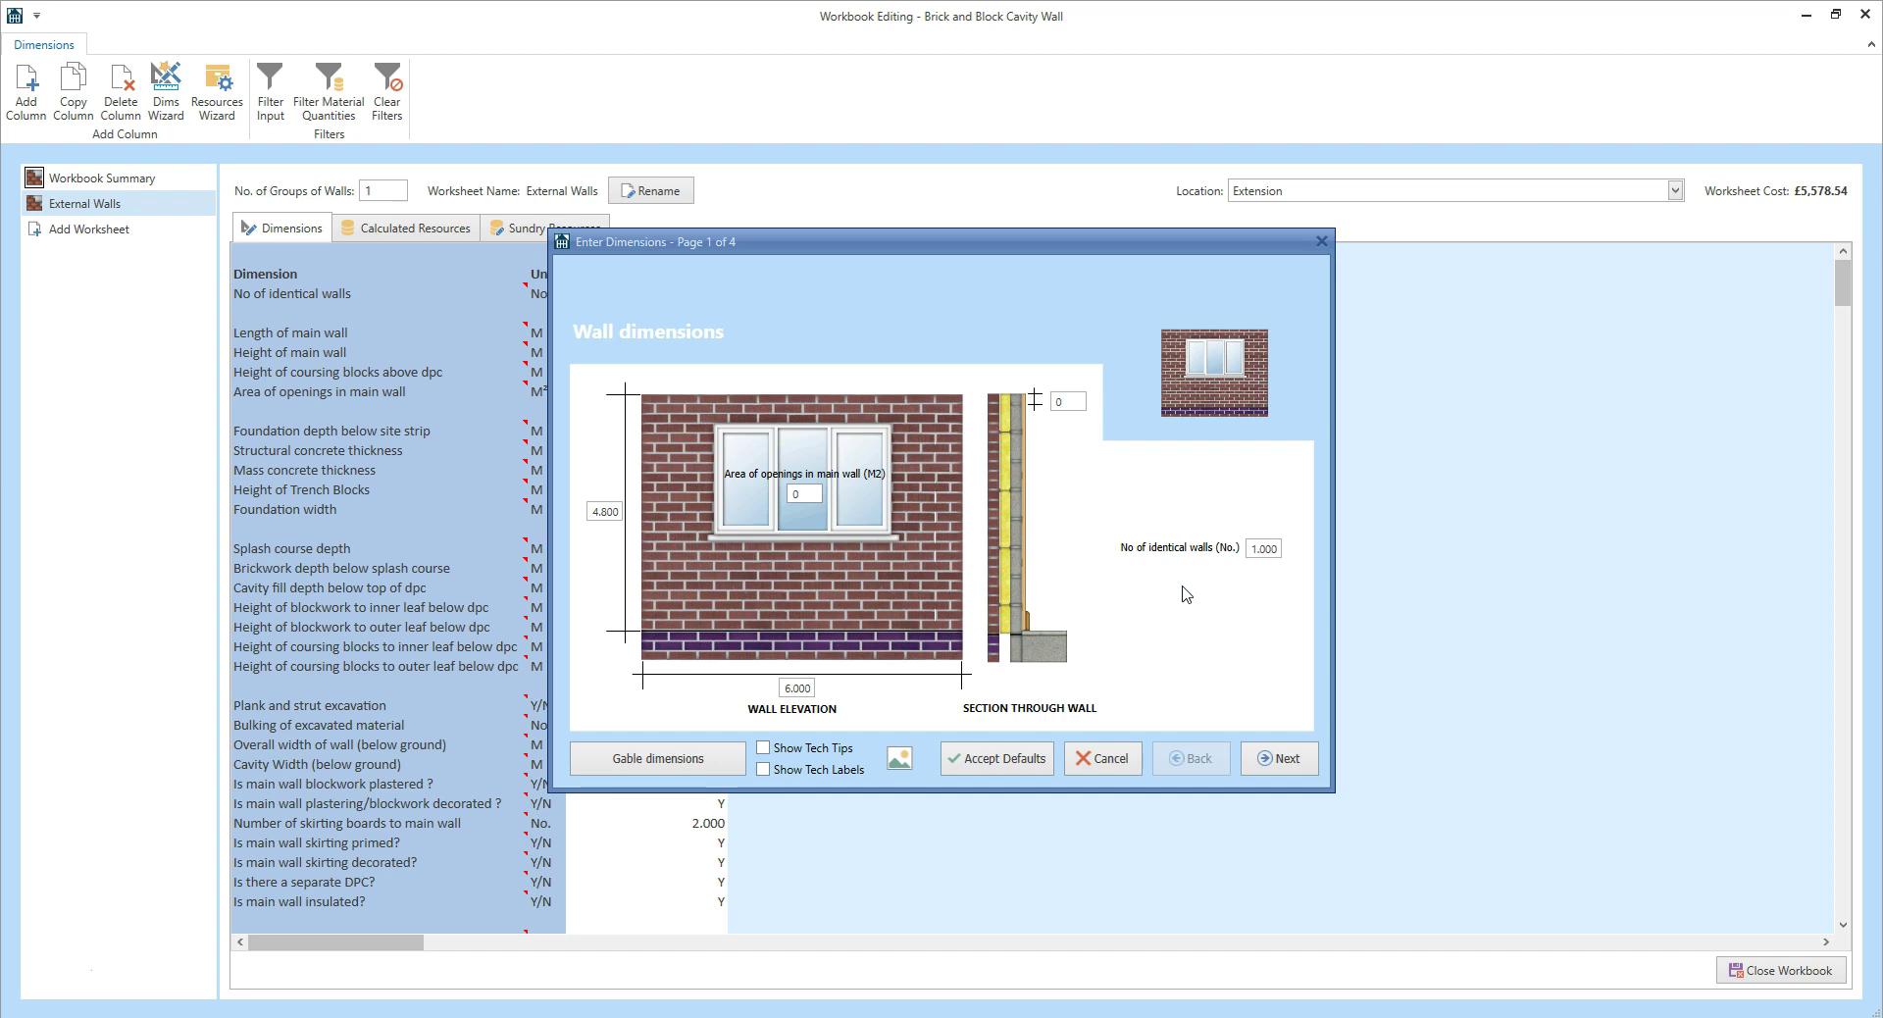
pyautogui.click(733, 747)
pyautogui.click(606, 512)
# - Set the main wall height to 4.6 m, length to 2.5 m and identical walls to 2
pyautogui.write('4.6')
pyautogui.press('Tab')
pyautogui.write('2.5')
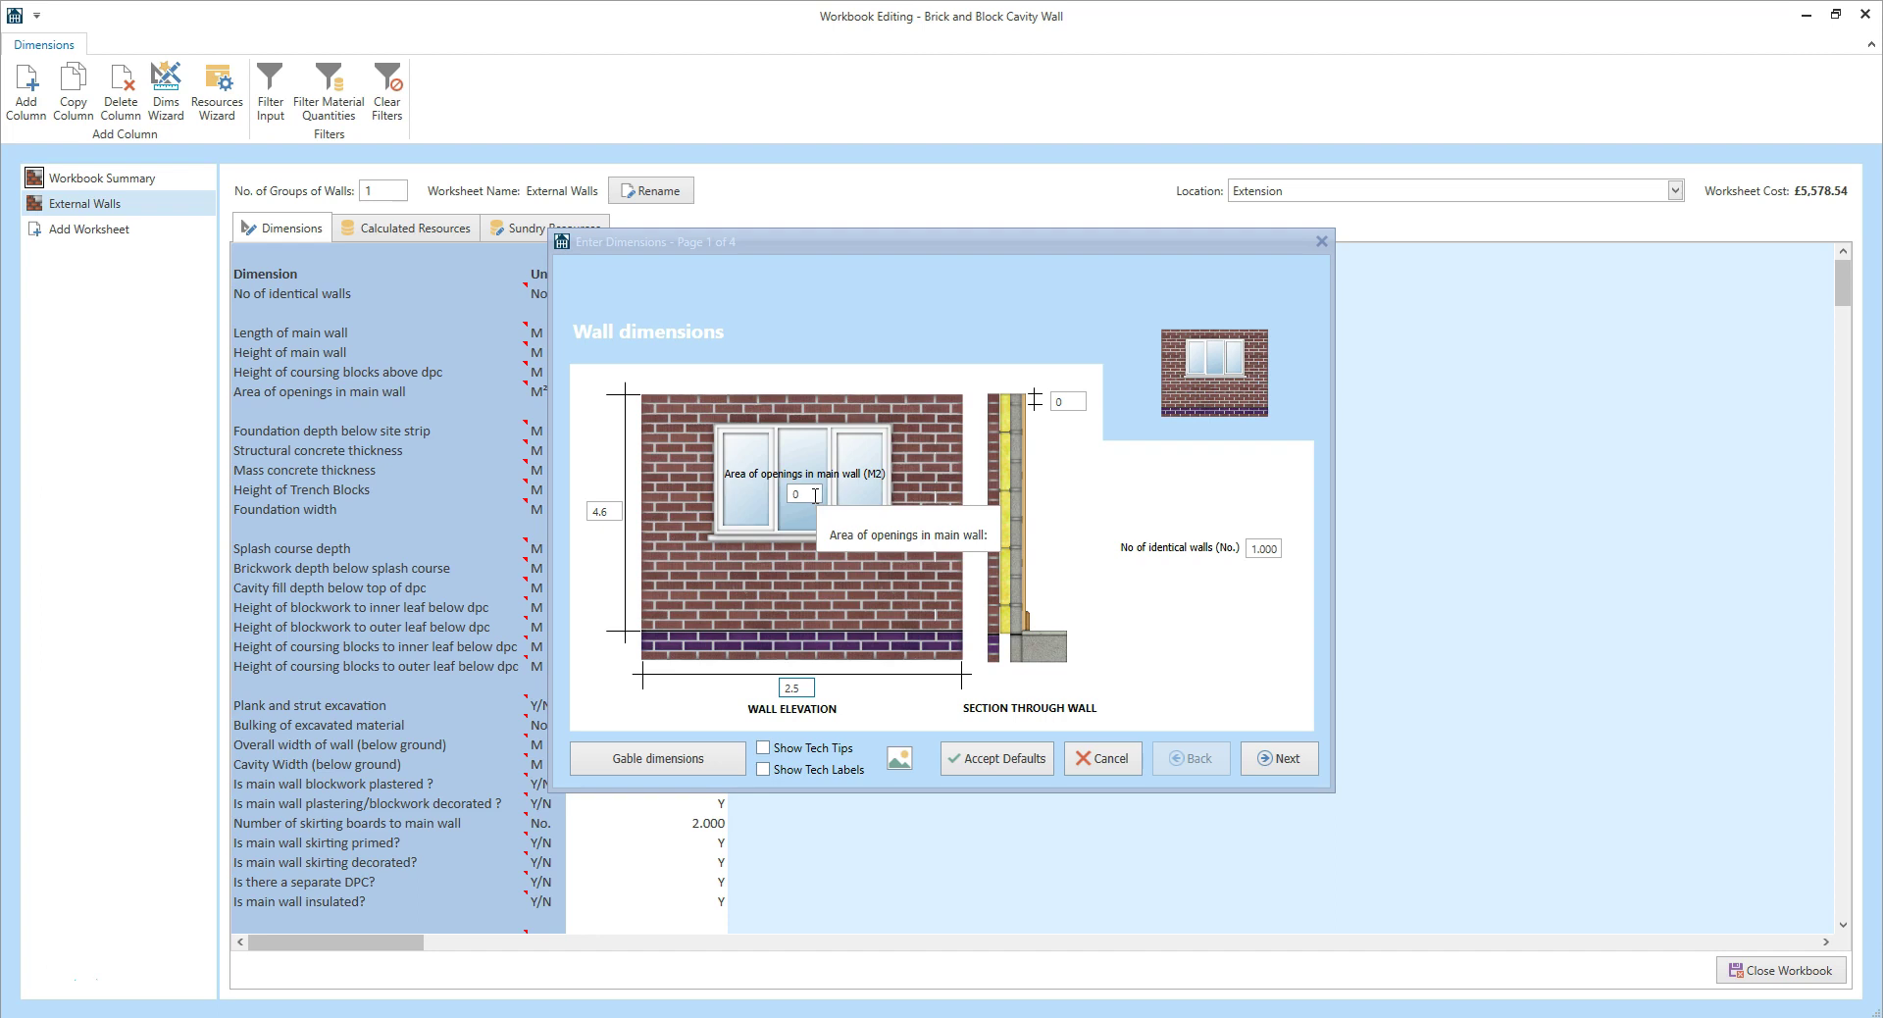
pyautogui.click(1260, 549)
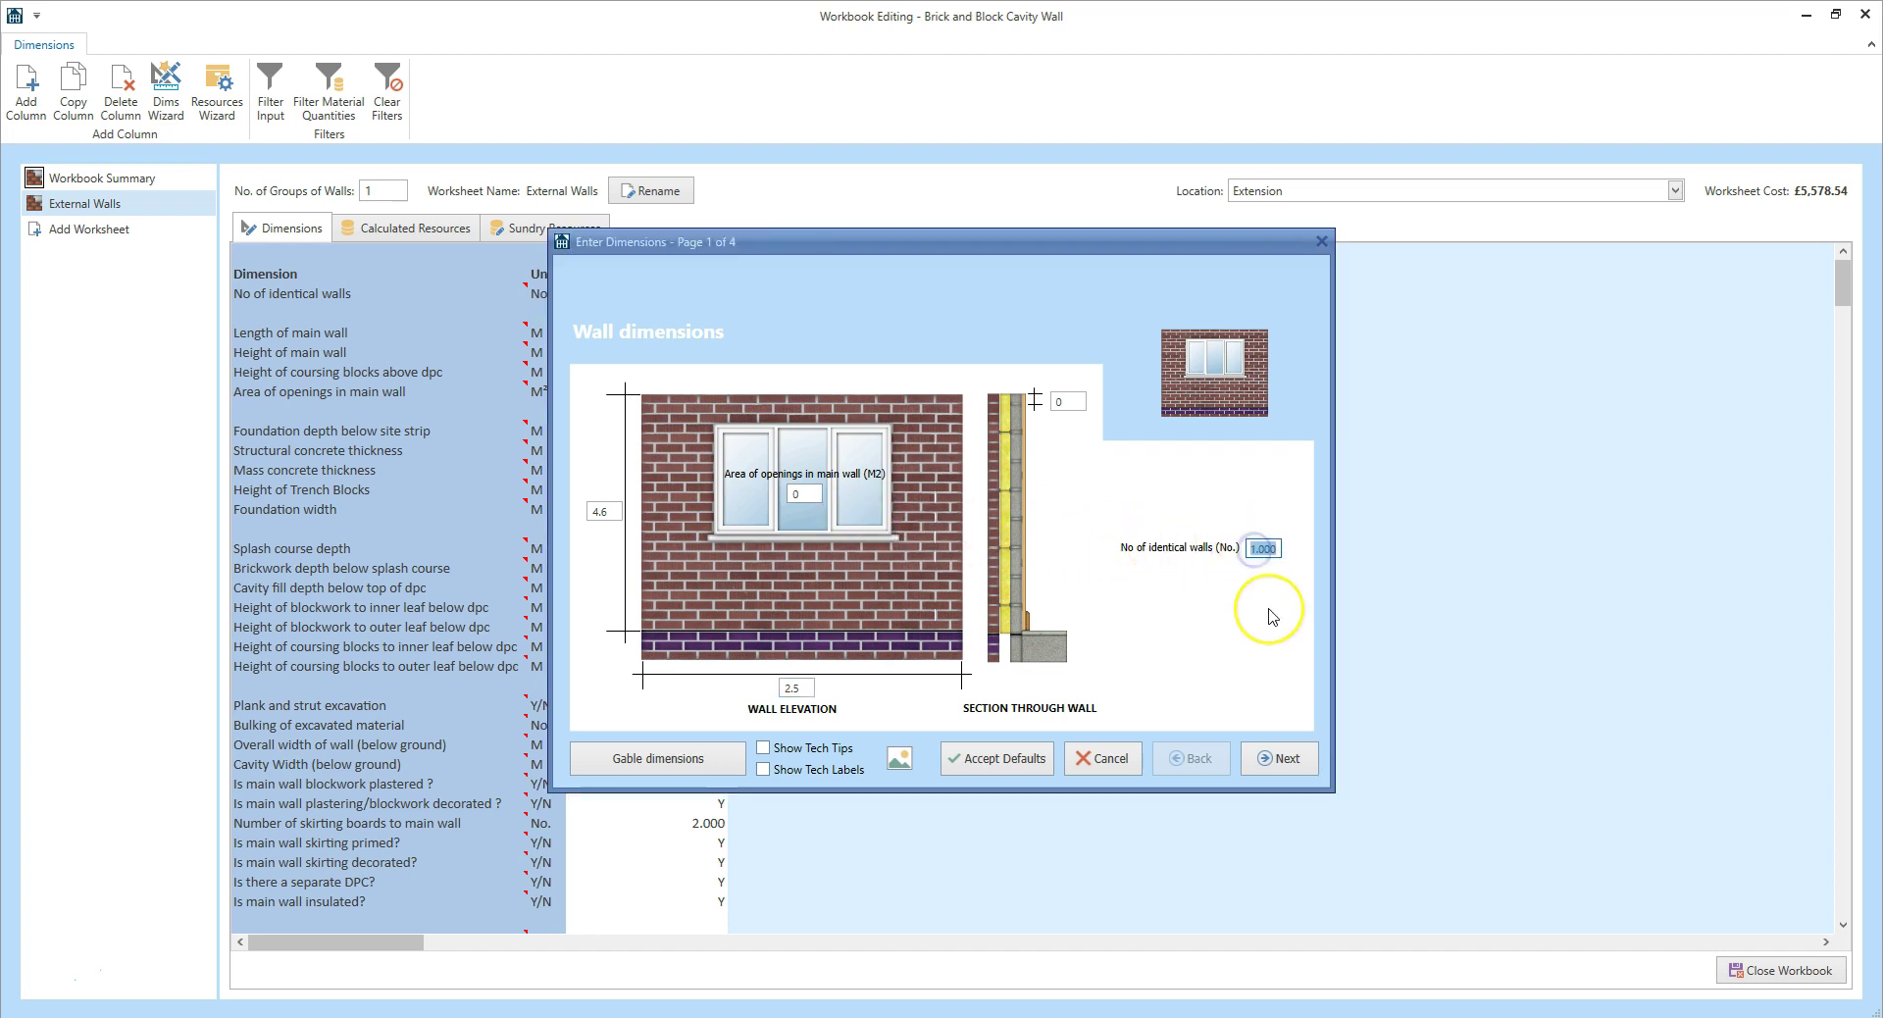
pyautogui.write('2')
pyautogui.click(1264, 618)
pyautogui.click(716, 761)
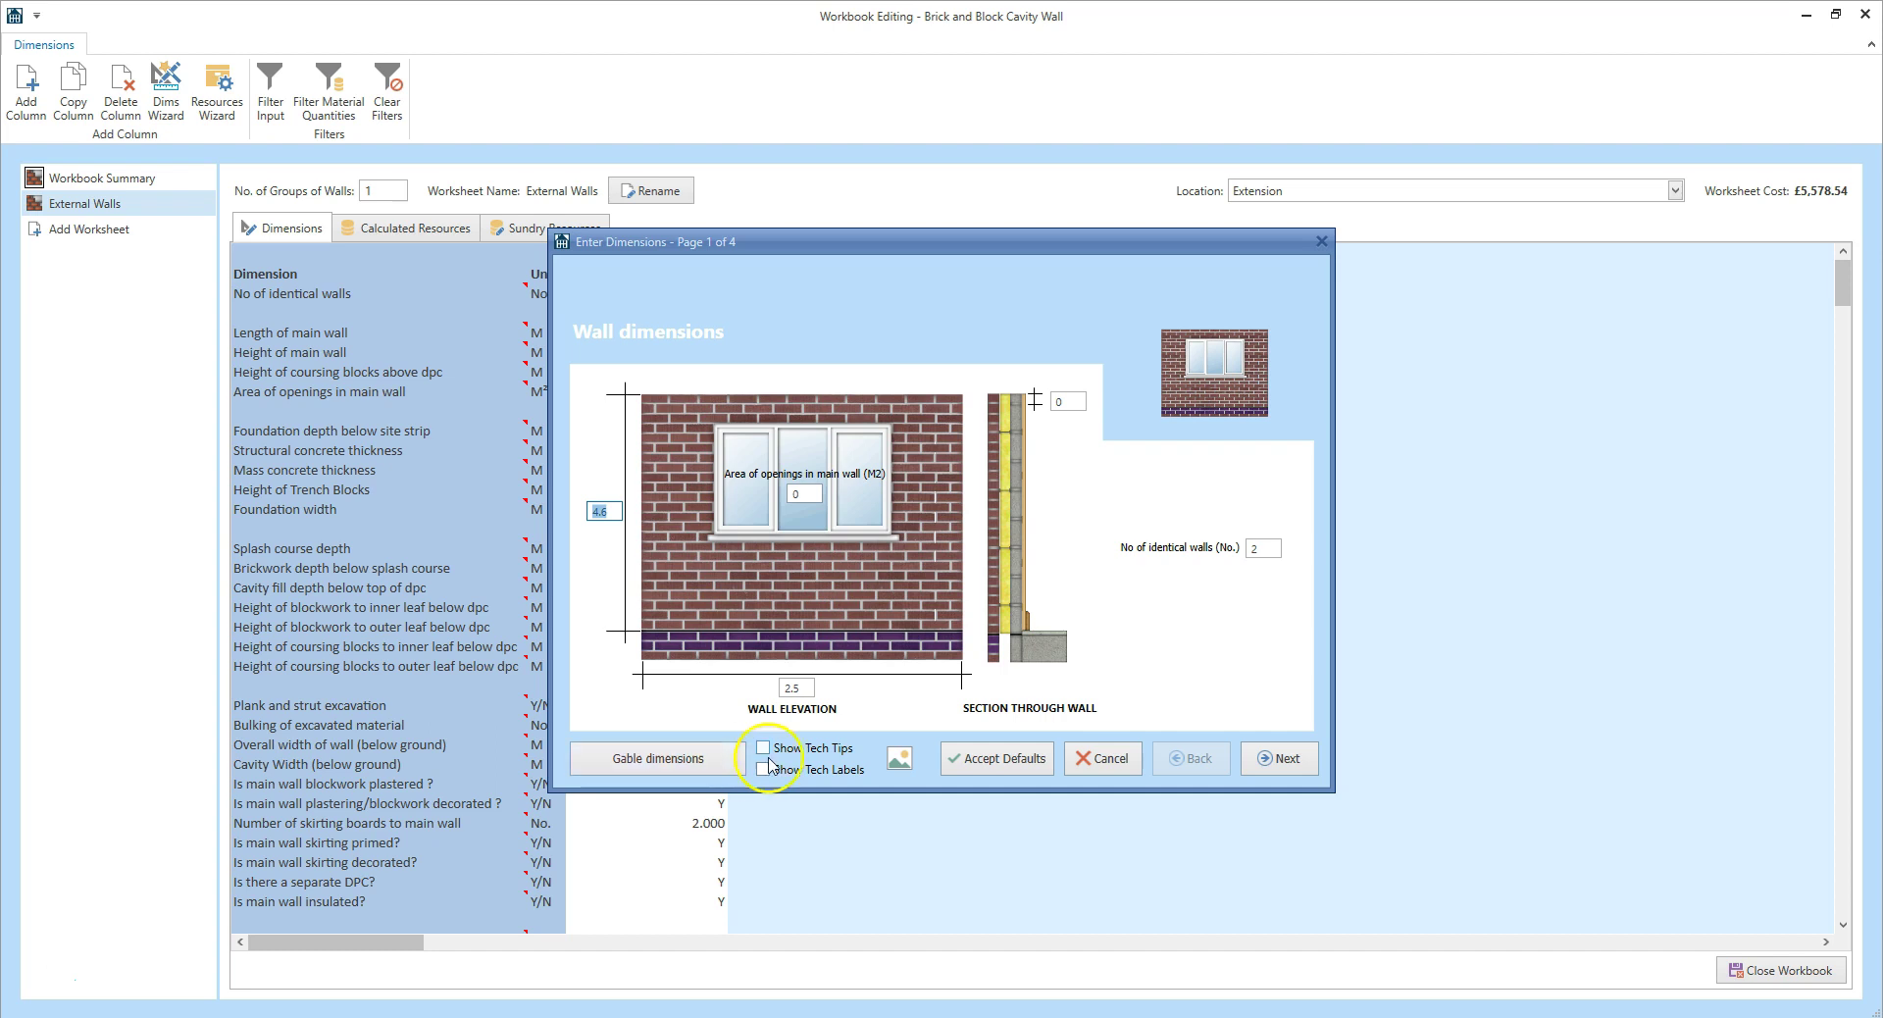
pyautogui.click(1303, 770)
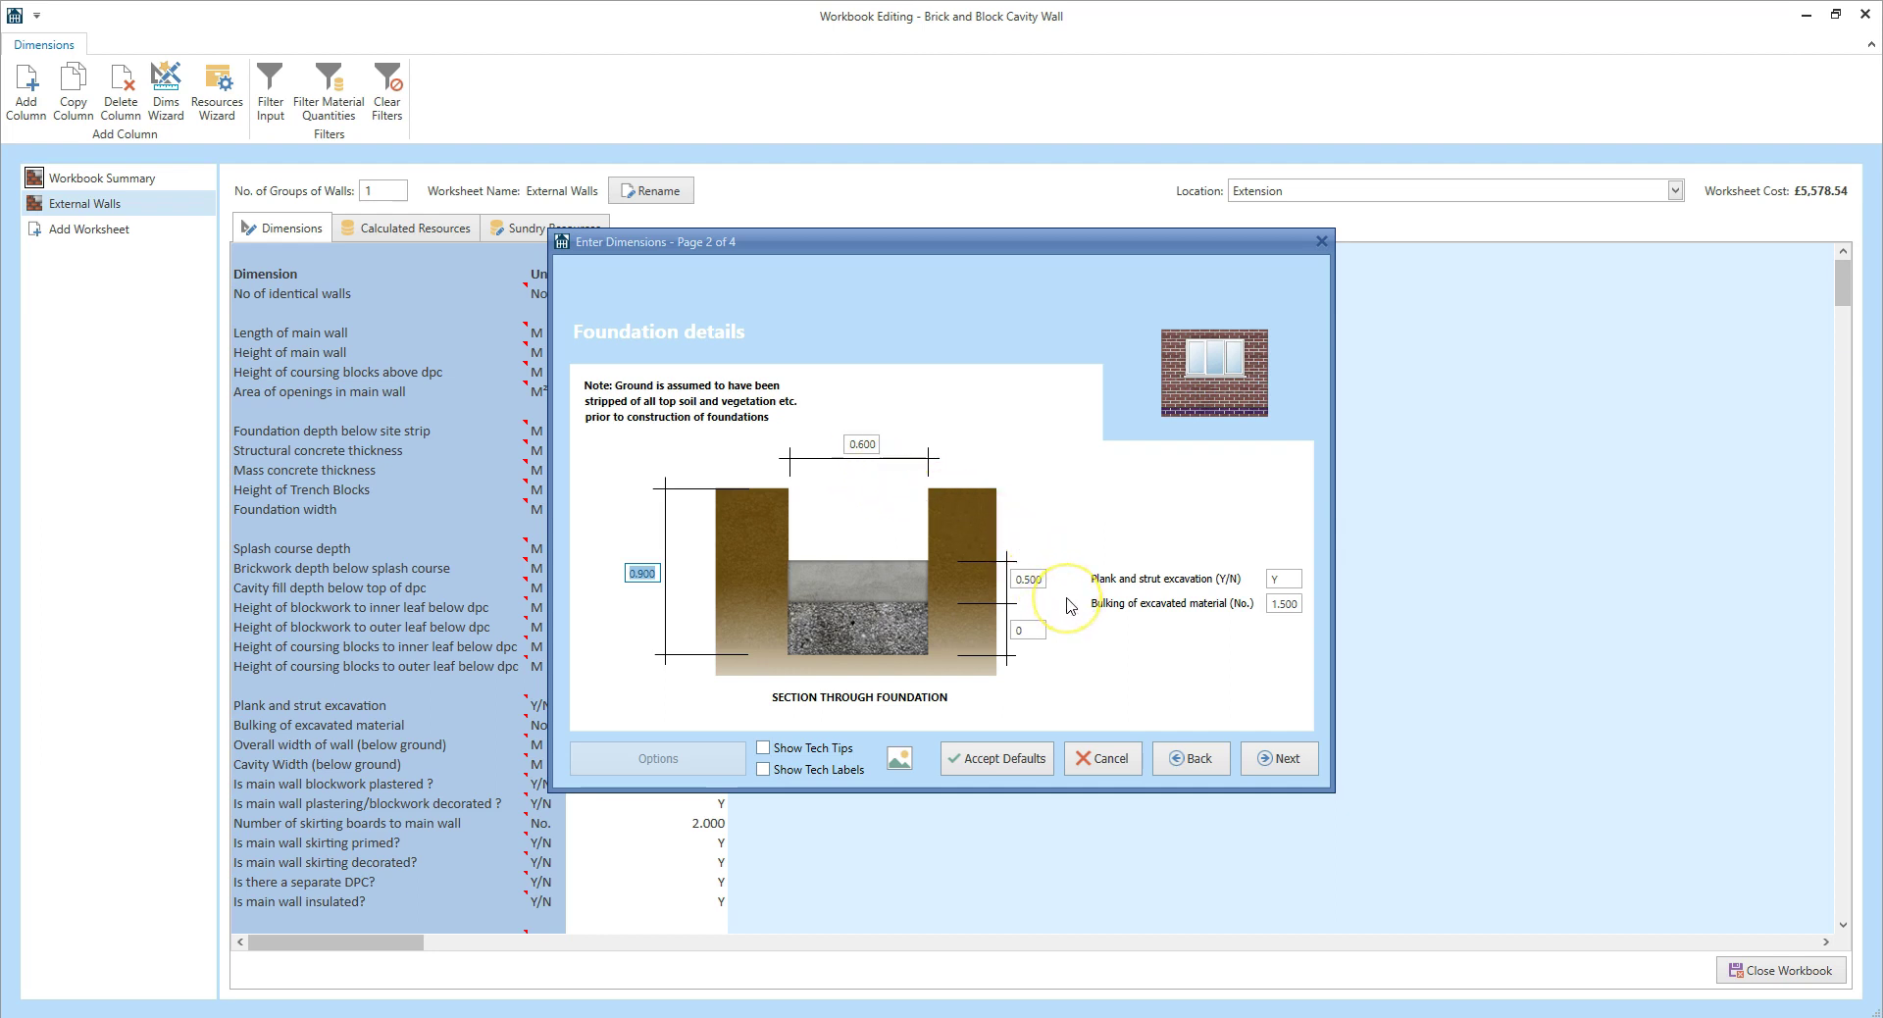
# - Turn on Tech Tips and review the structural and mass concrete thickness fields
pyautogui.click(840, 750)
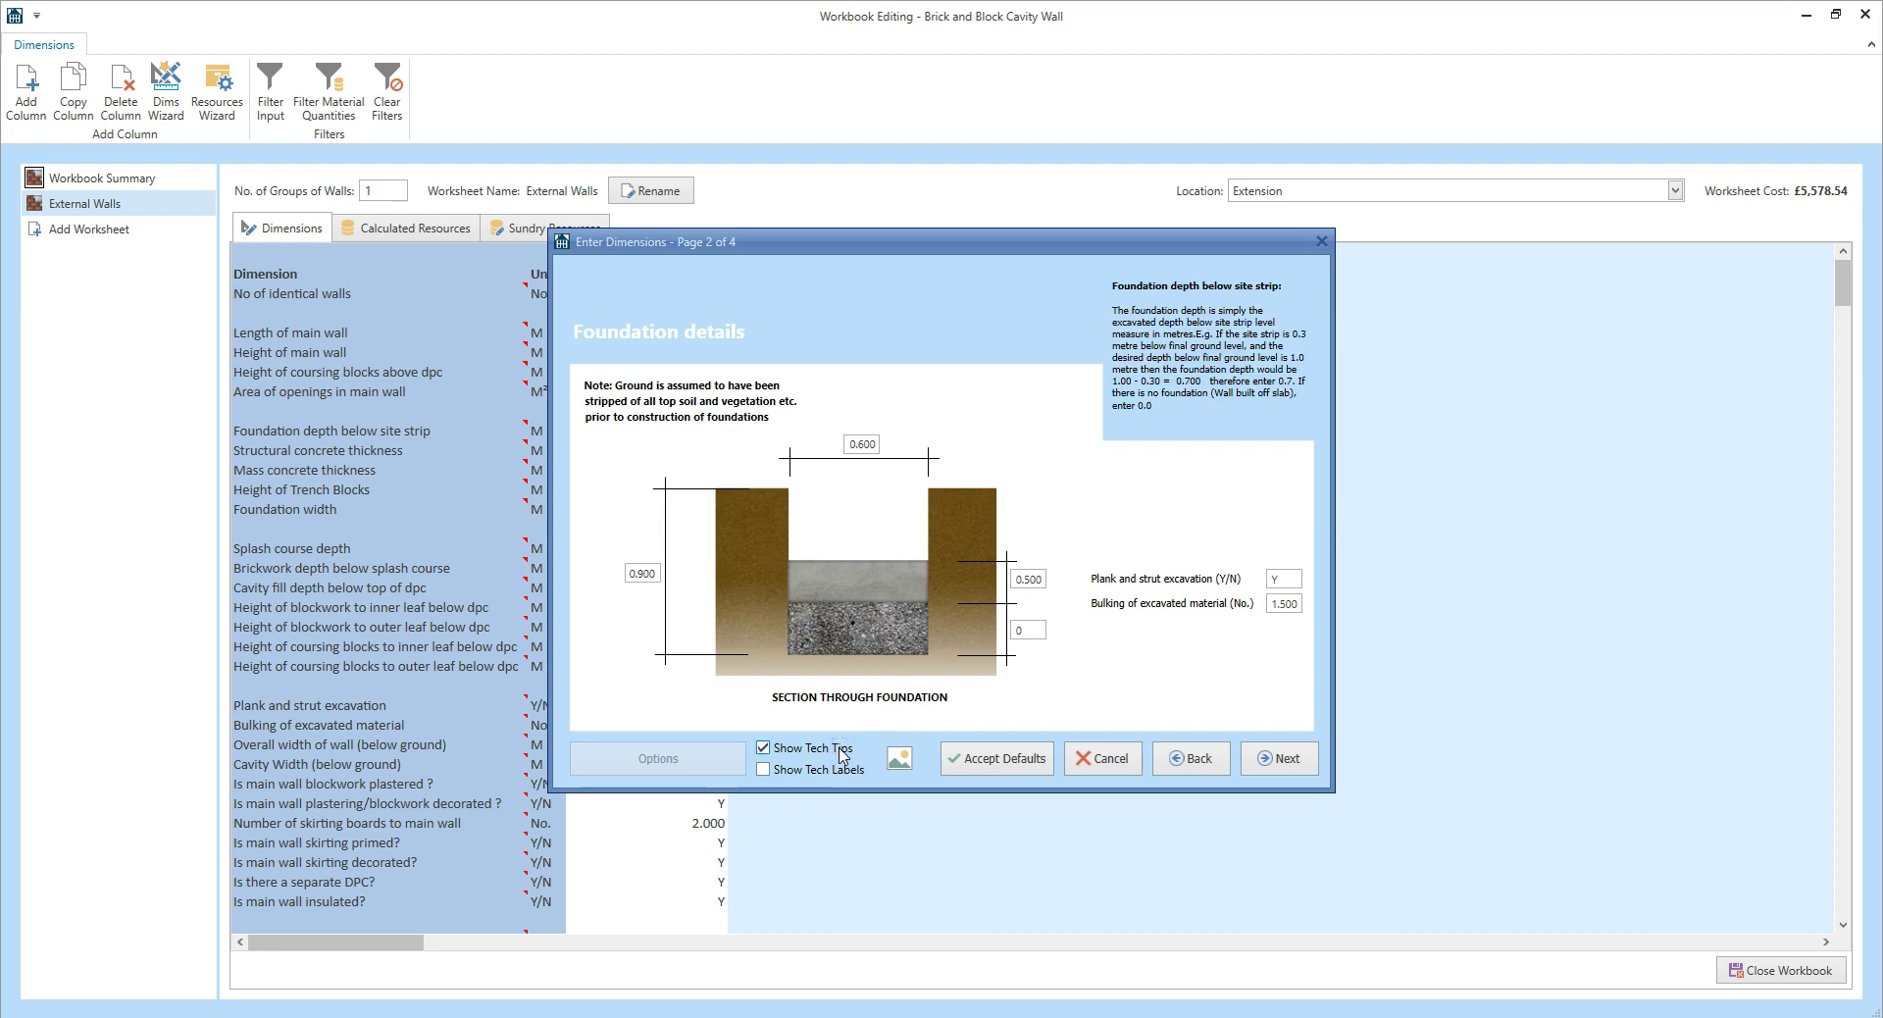
pyautogui.click(1026, 579)
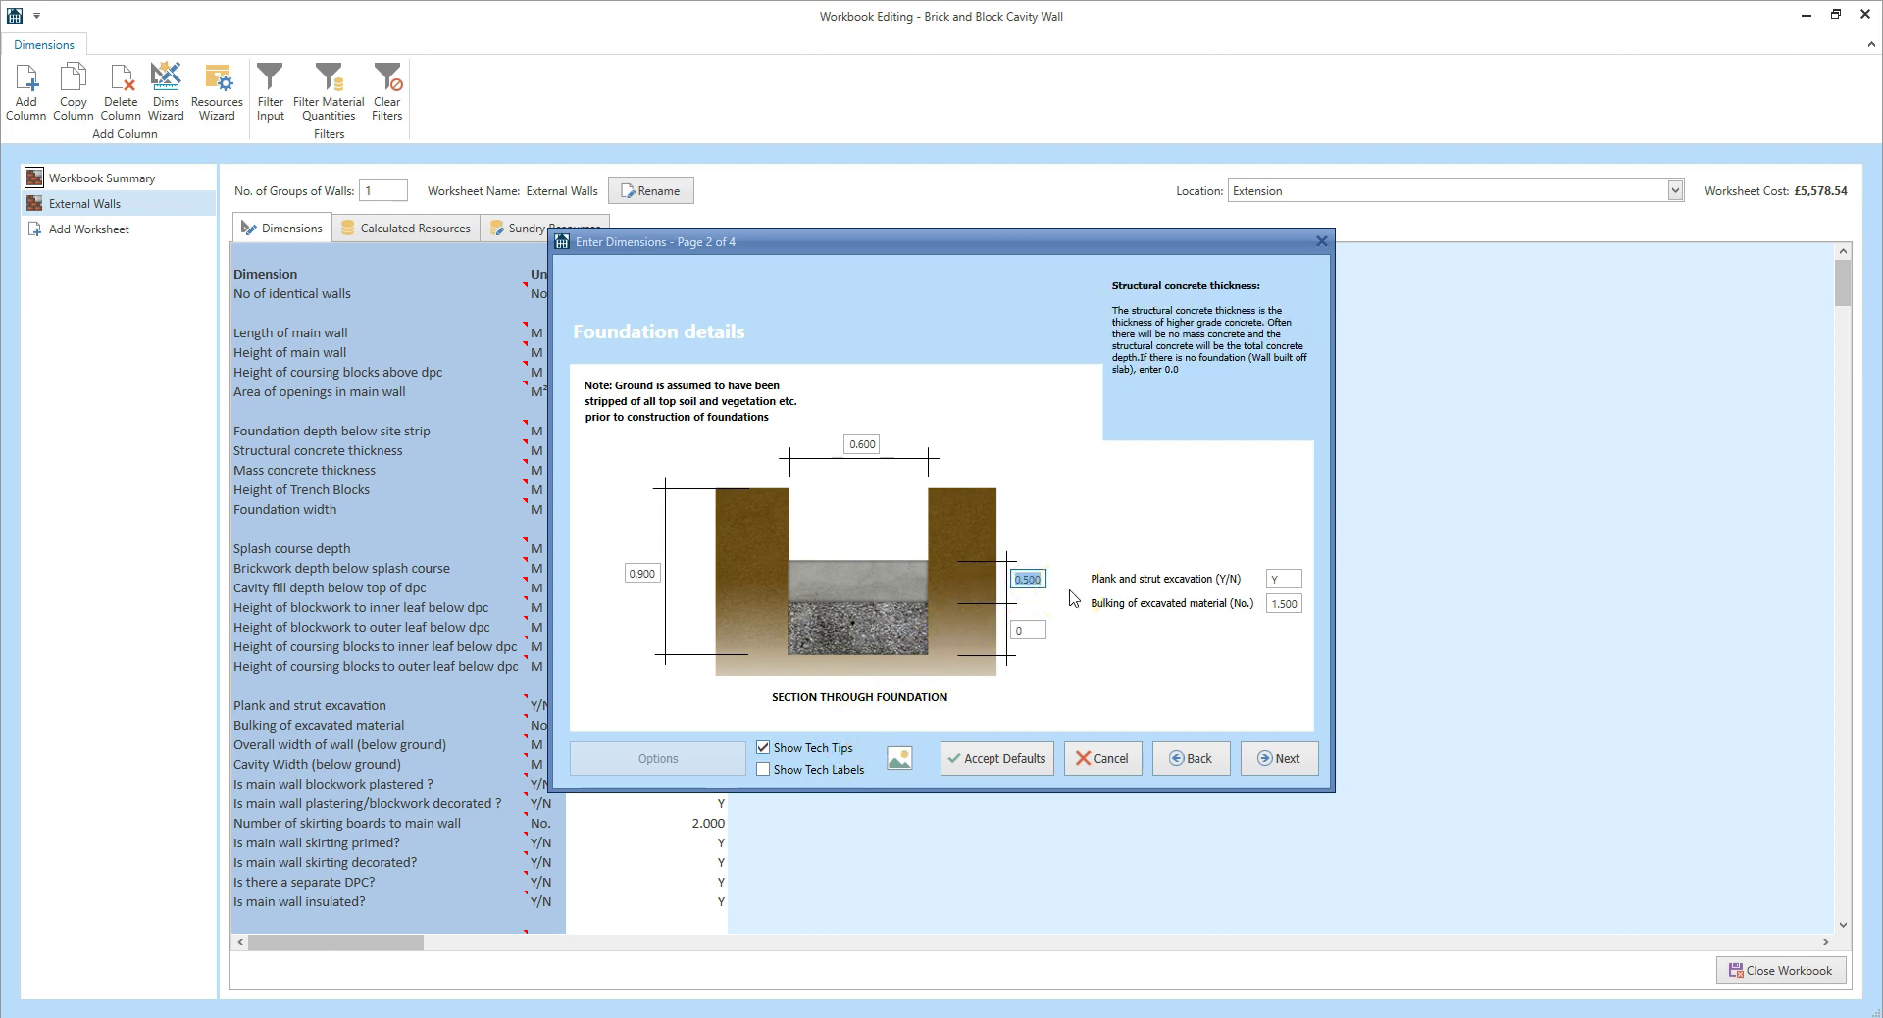
pyautogui.click(1028, 631)
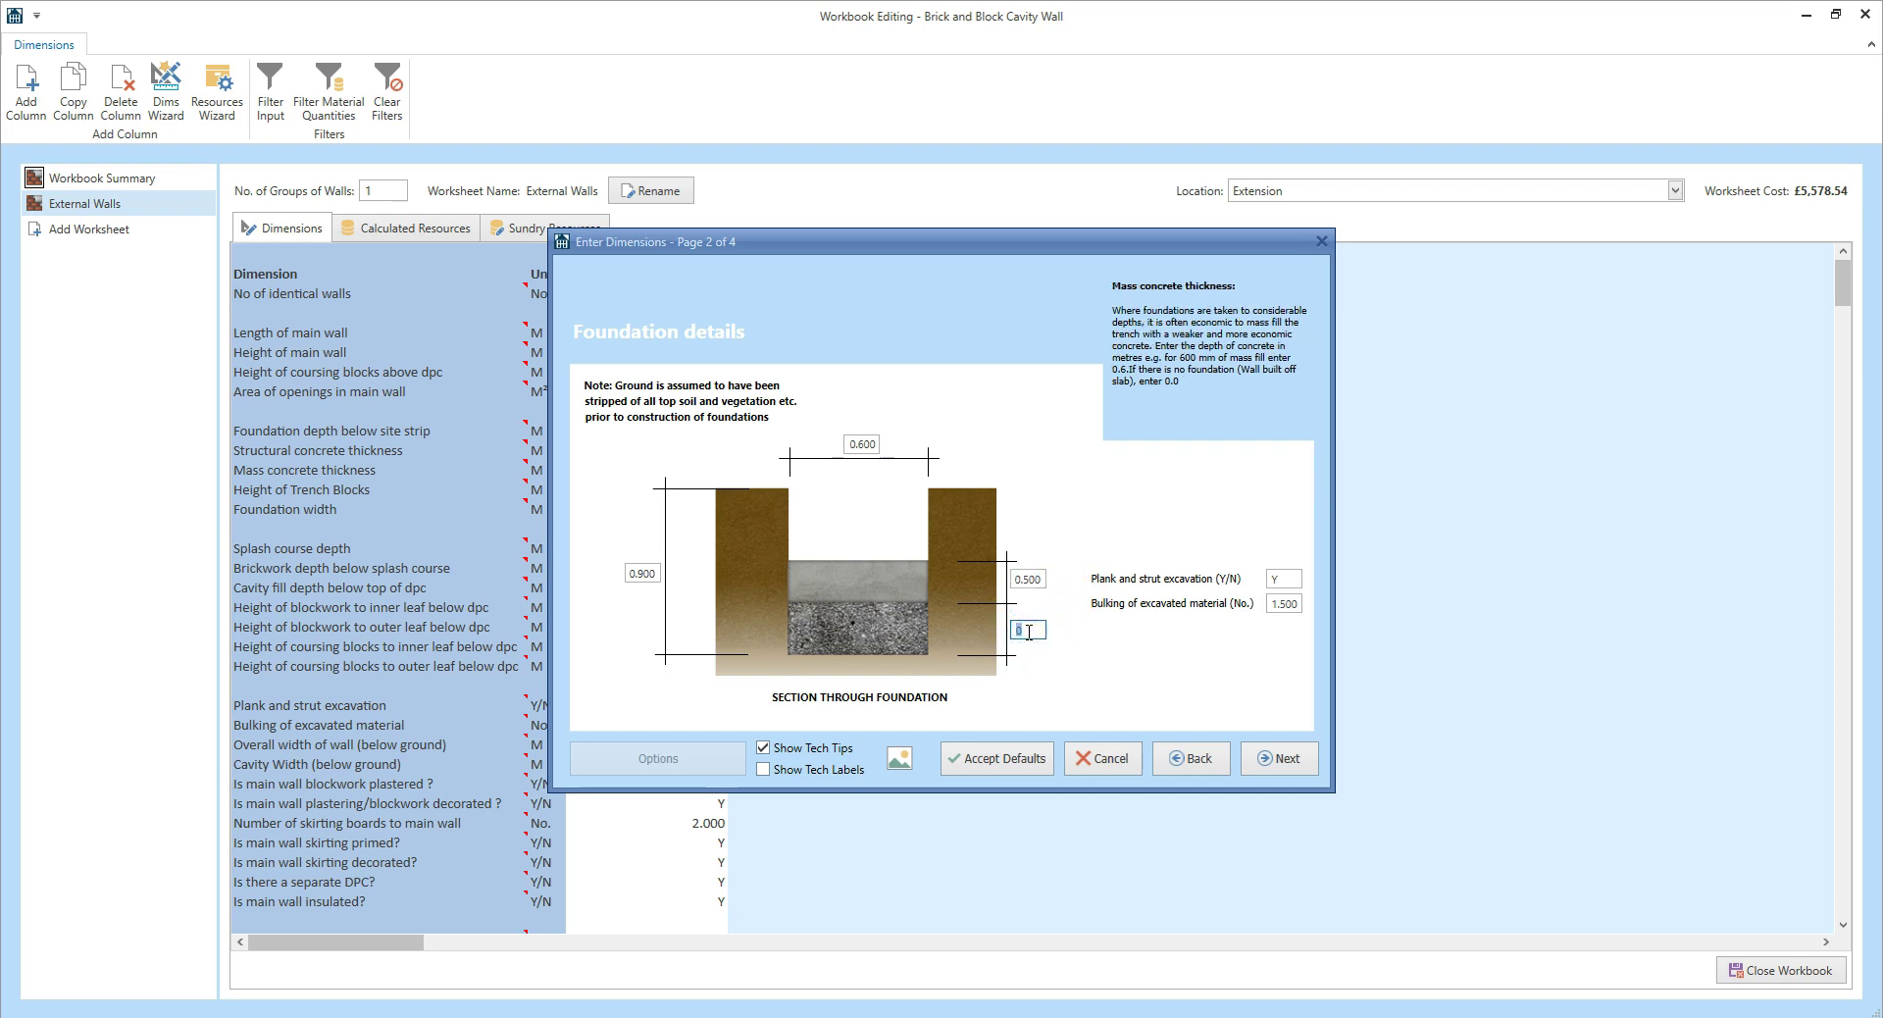
pyautogui.click(1055, 628)
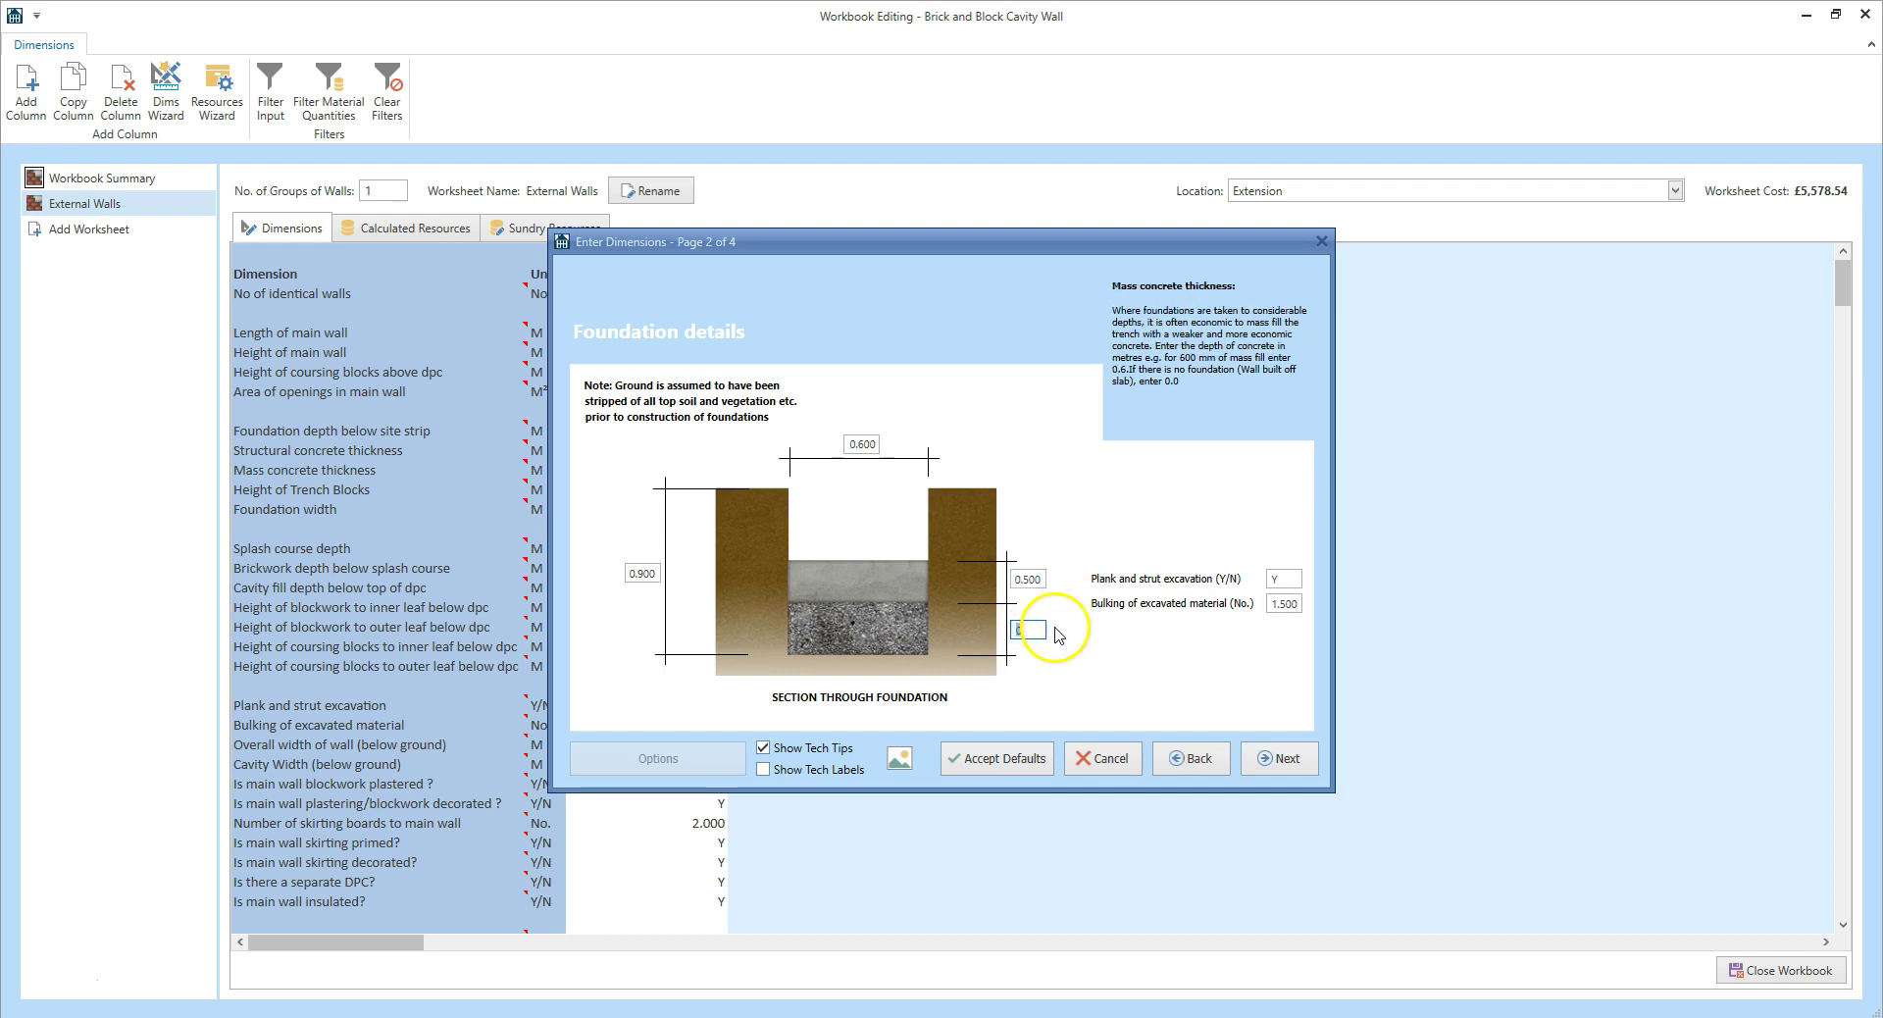
pyautogui.click(1288, 577)
# - Set plank and strut excavation to n
pyautogui.click(1311, 580)
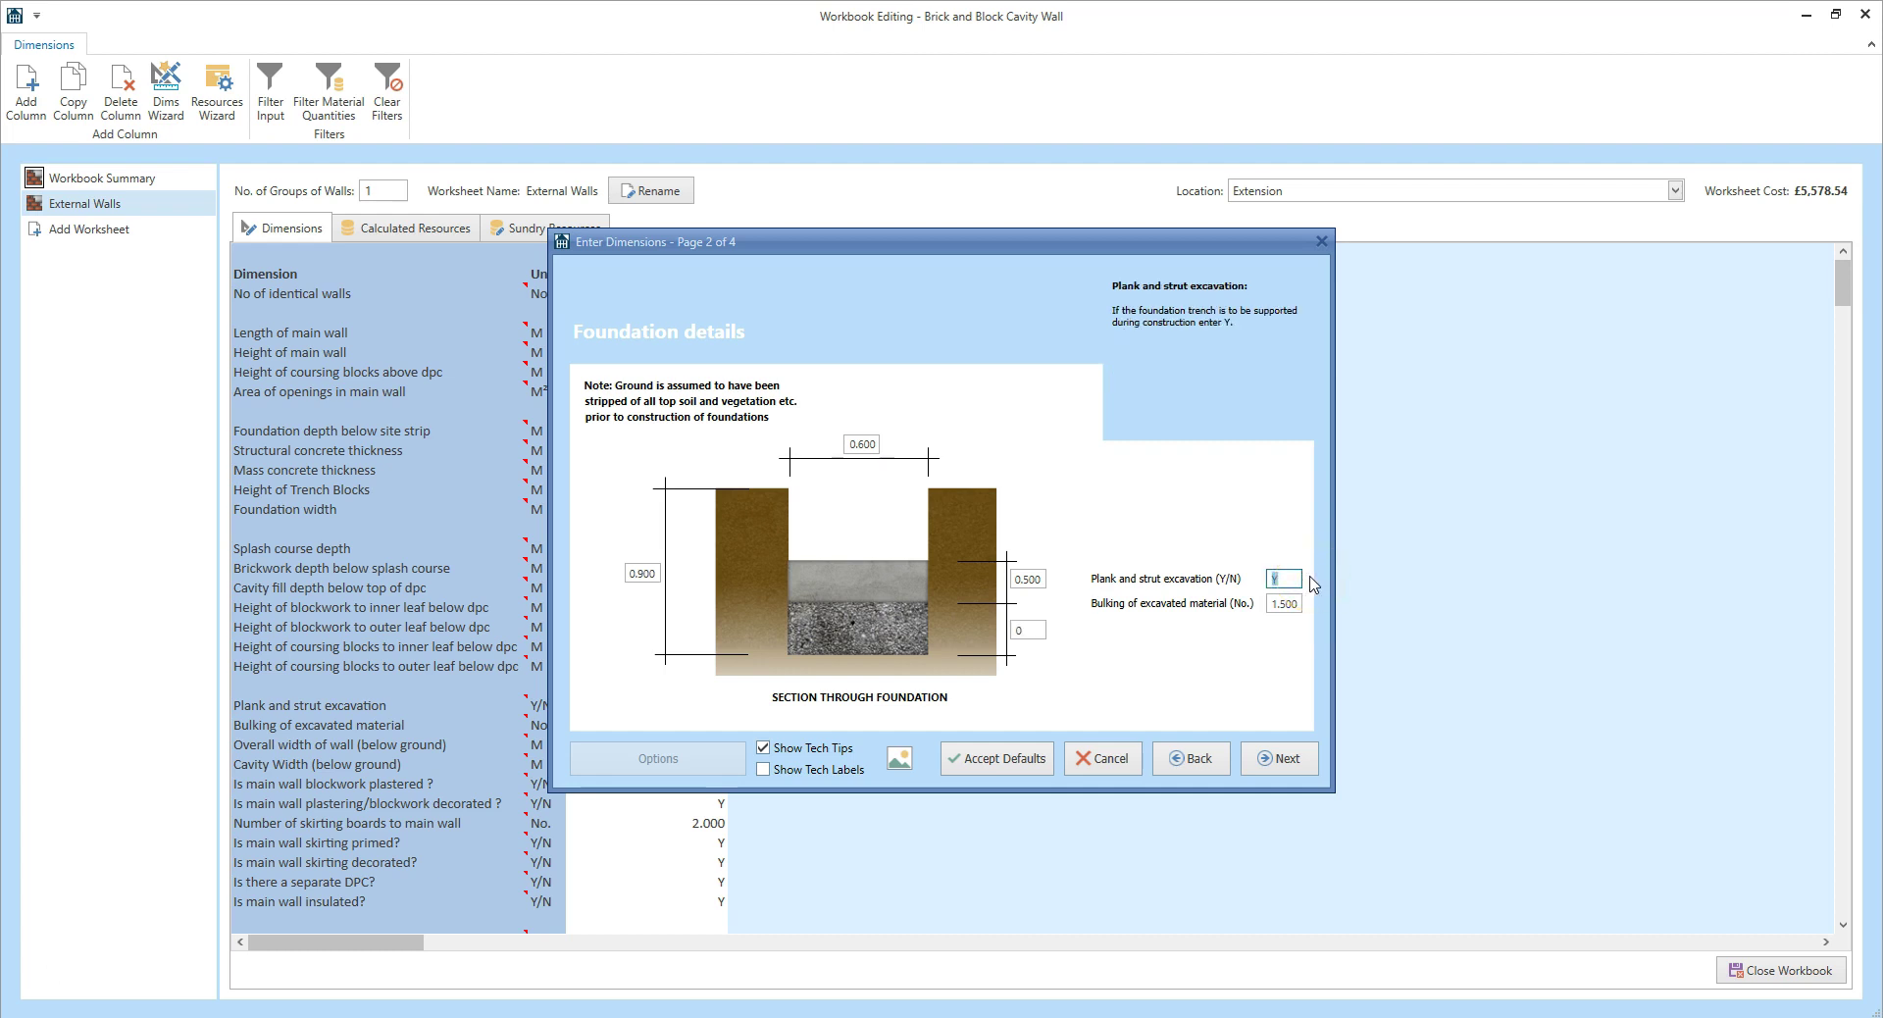
pyautogui.write('n')
pyautogui.click(1309, 580)
pyautogui.click(1305, 613)
pyautogui.click(1307, 602)
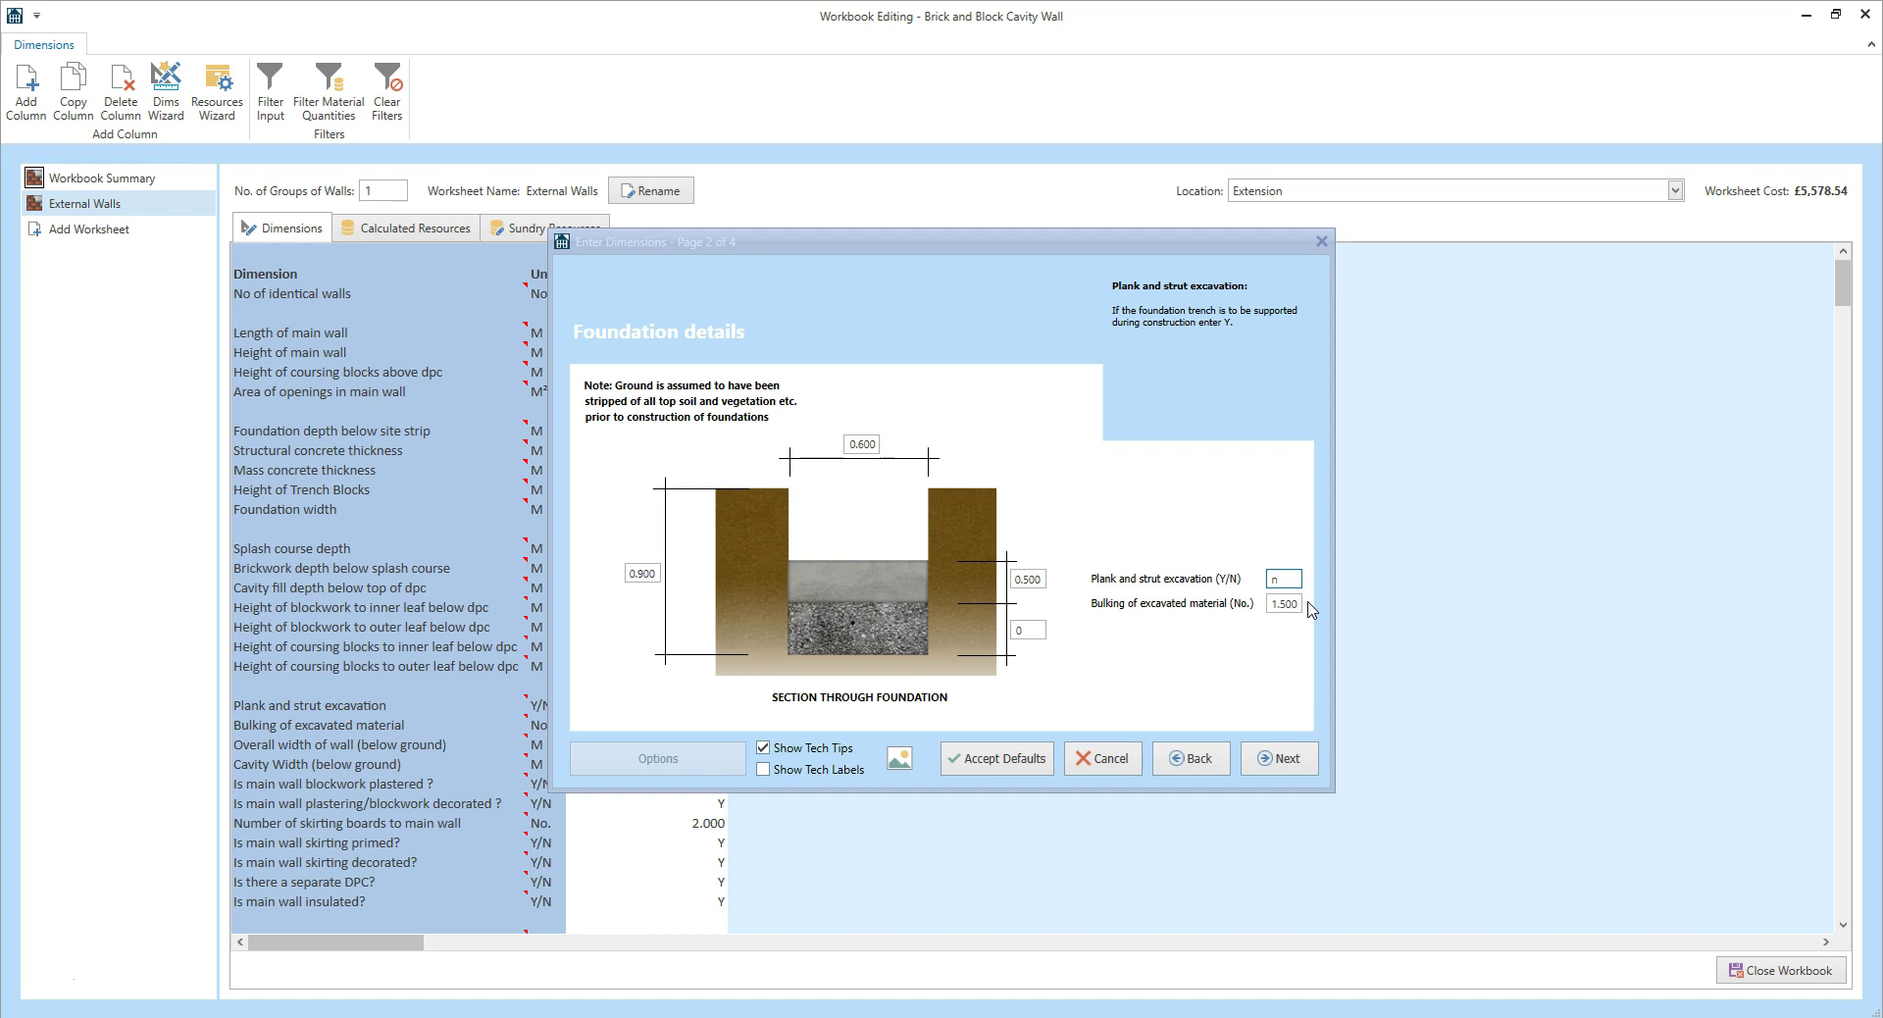
# - Review the footing depths on the labelled diagram, accept plastering defaults, and finish the wall
pyautogui.click(1308, 767)
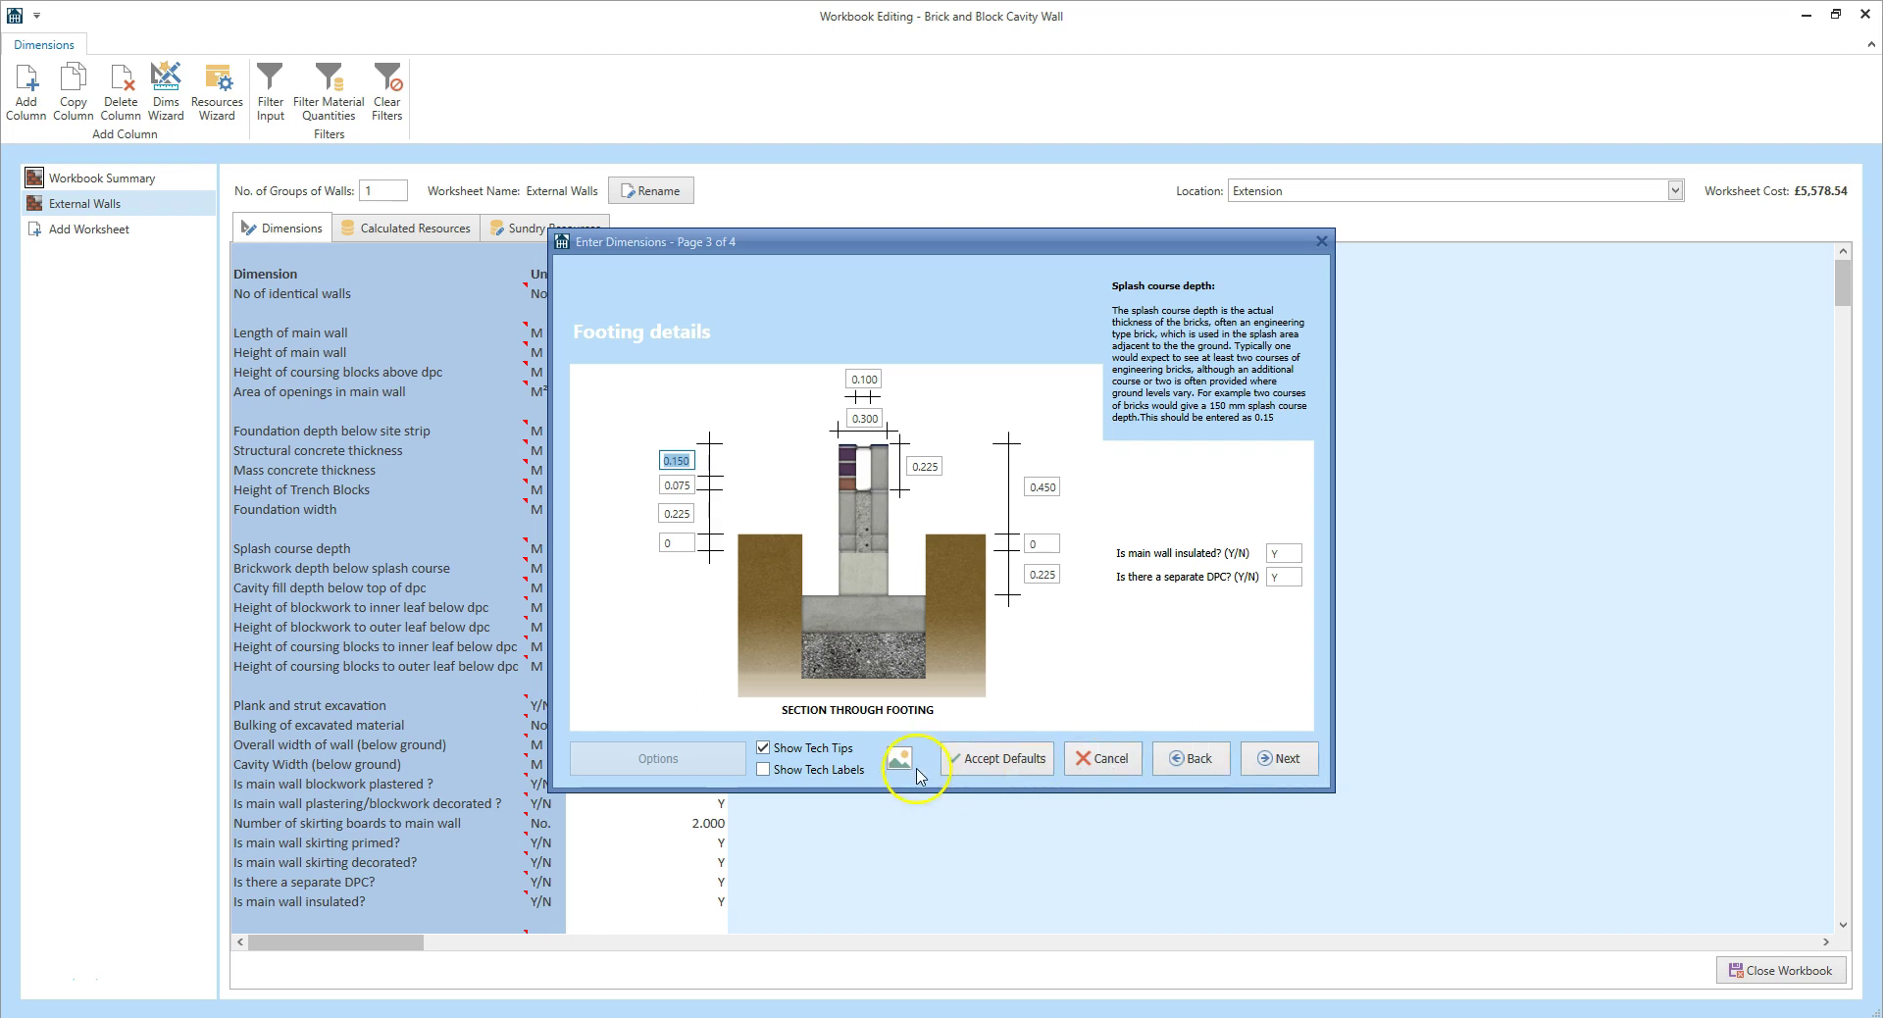
pyautogui.click(764, 770)
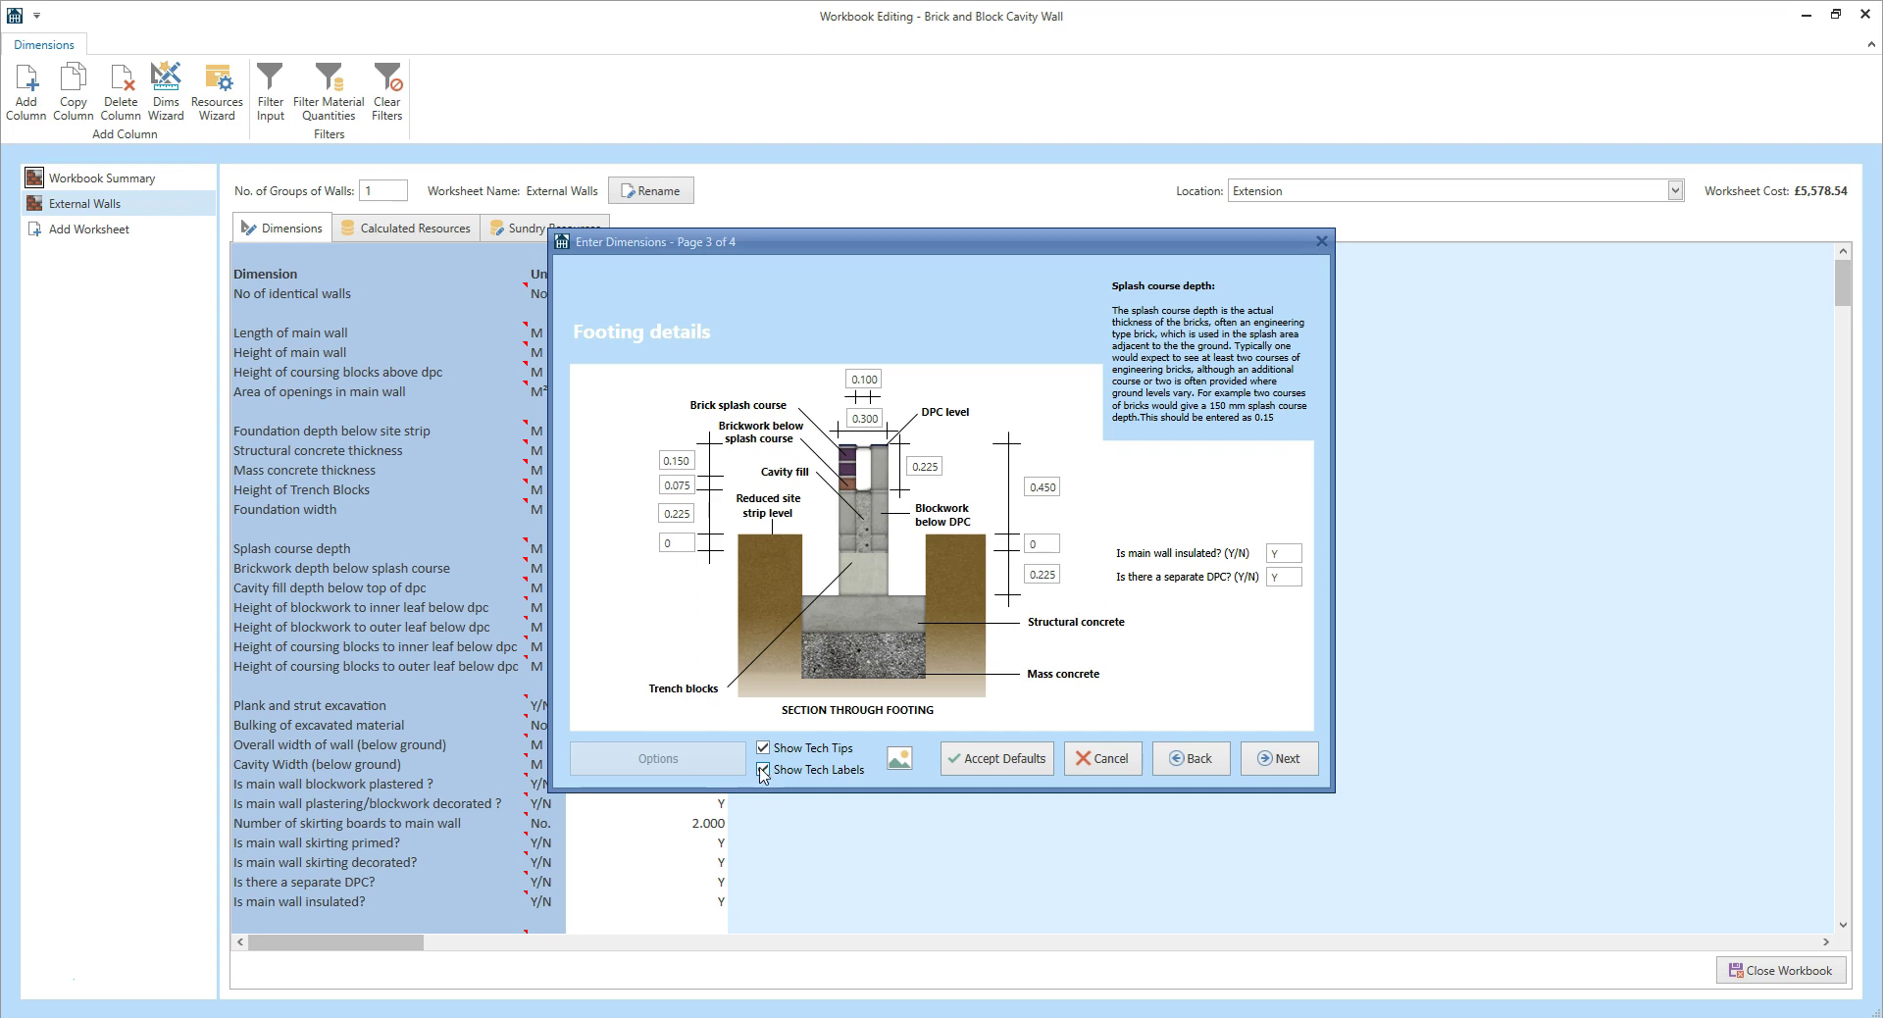
pyautogui.click(677, 461)
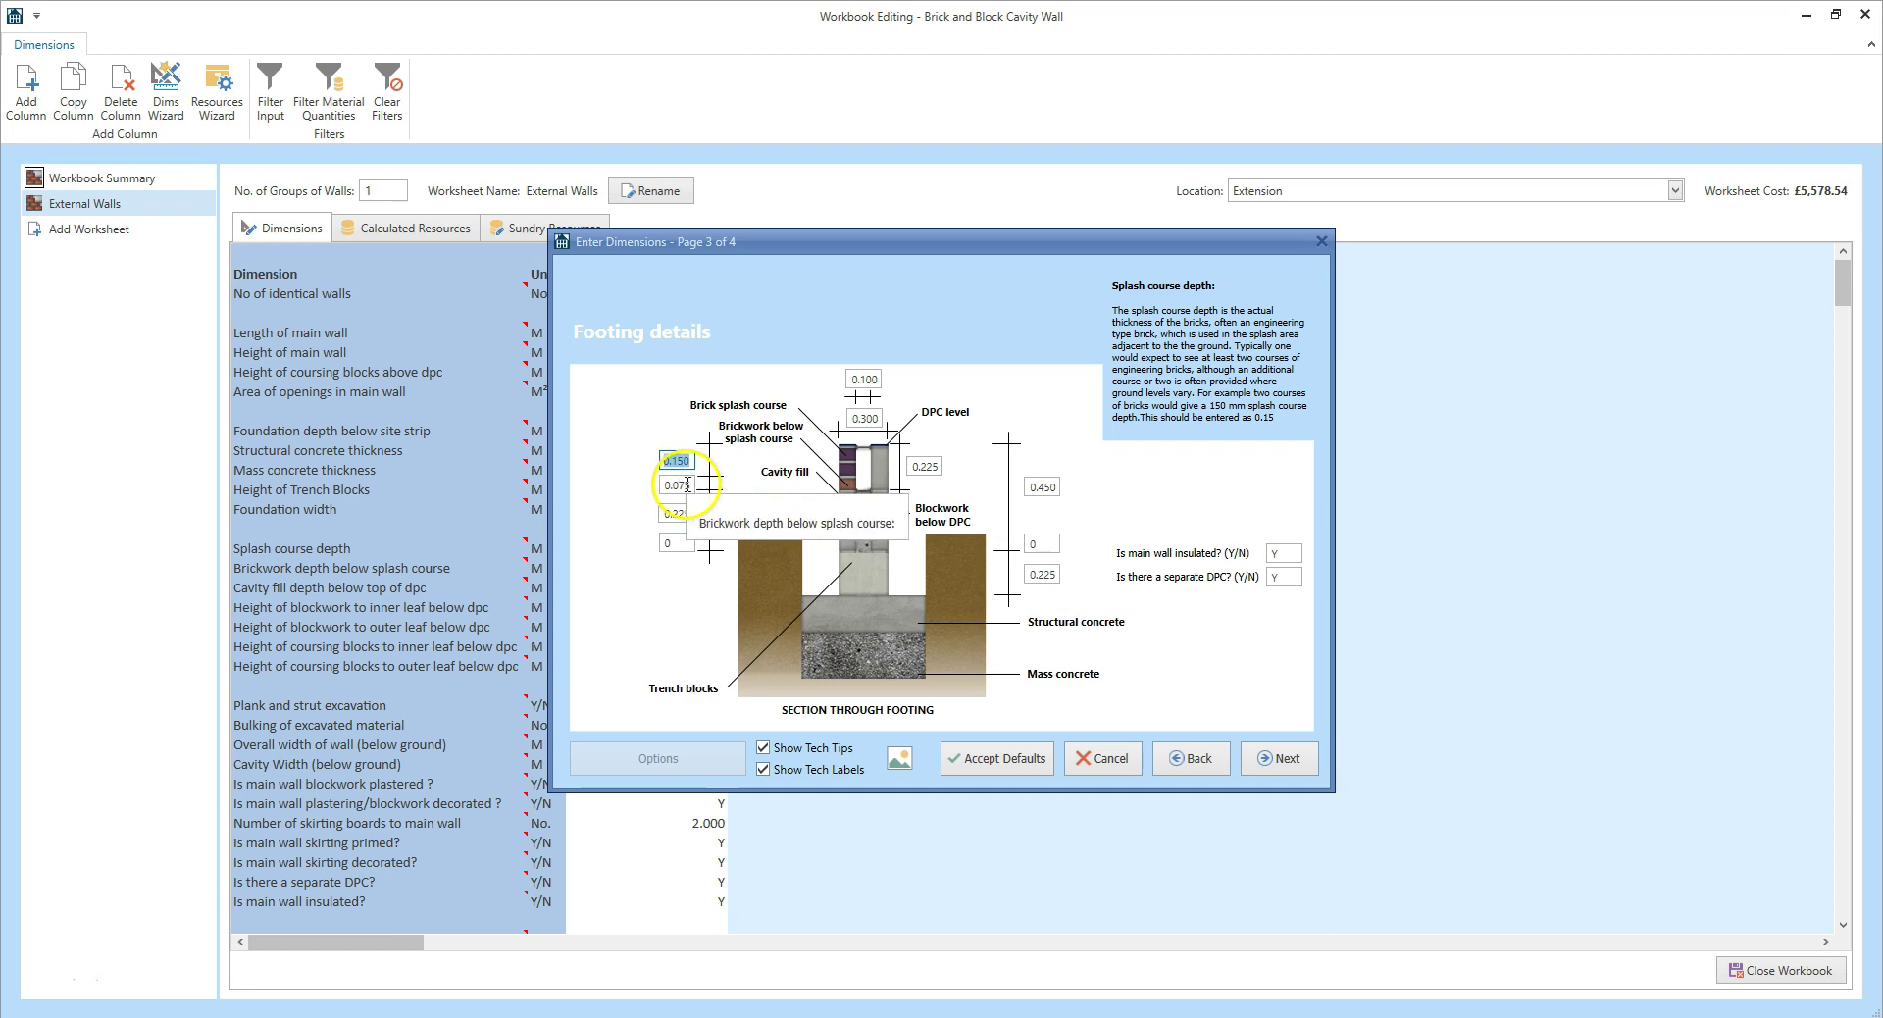
pyautogui.click(686, 485)
pyautogui.click(677, 513)
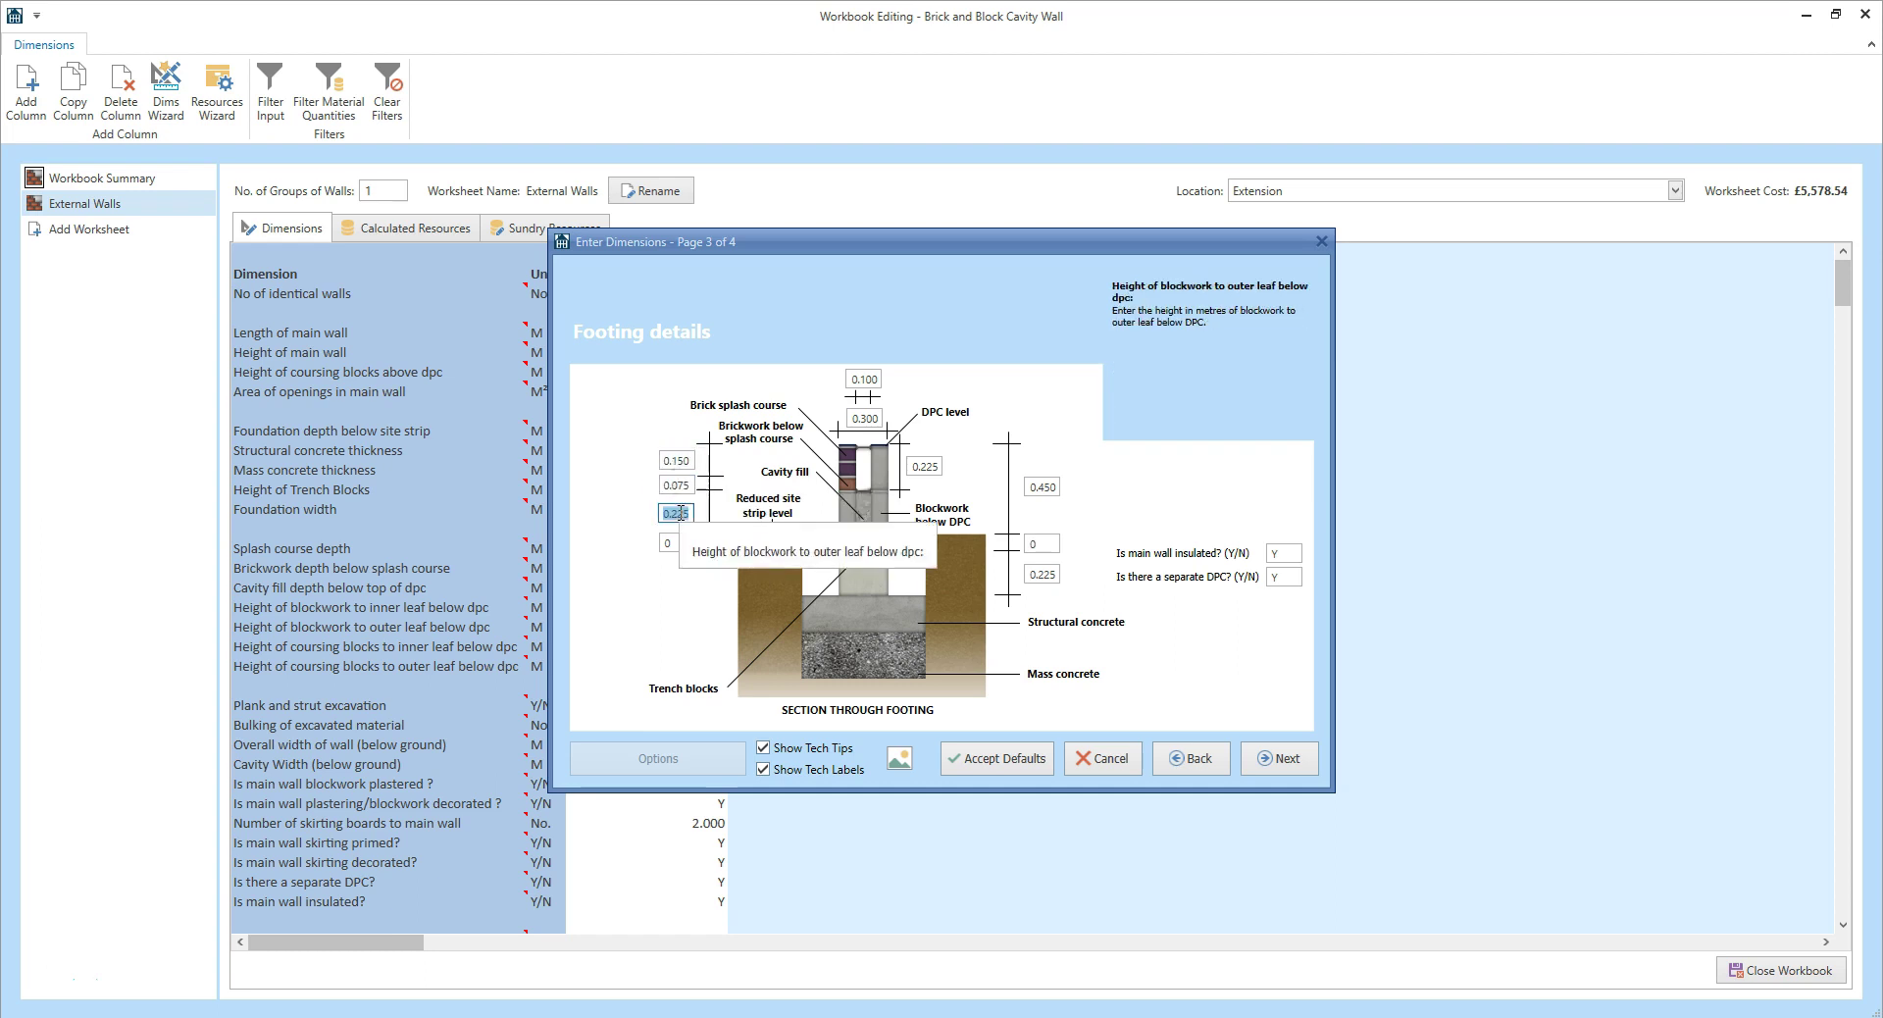
pyautogui.click(684, 541)
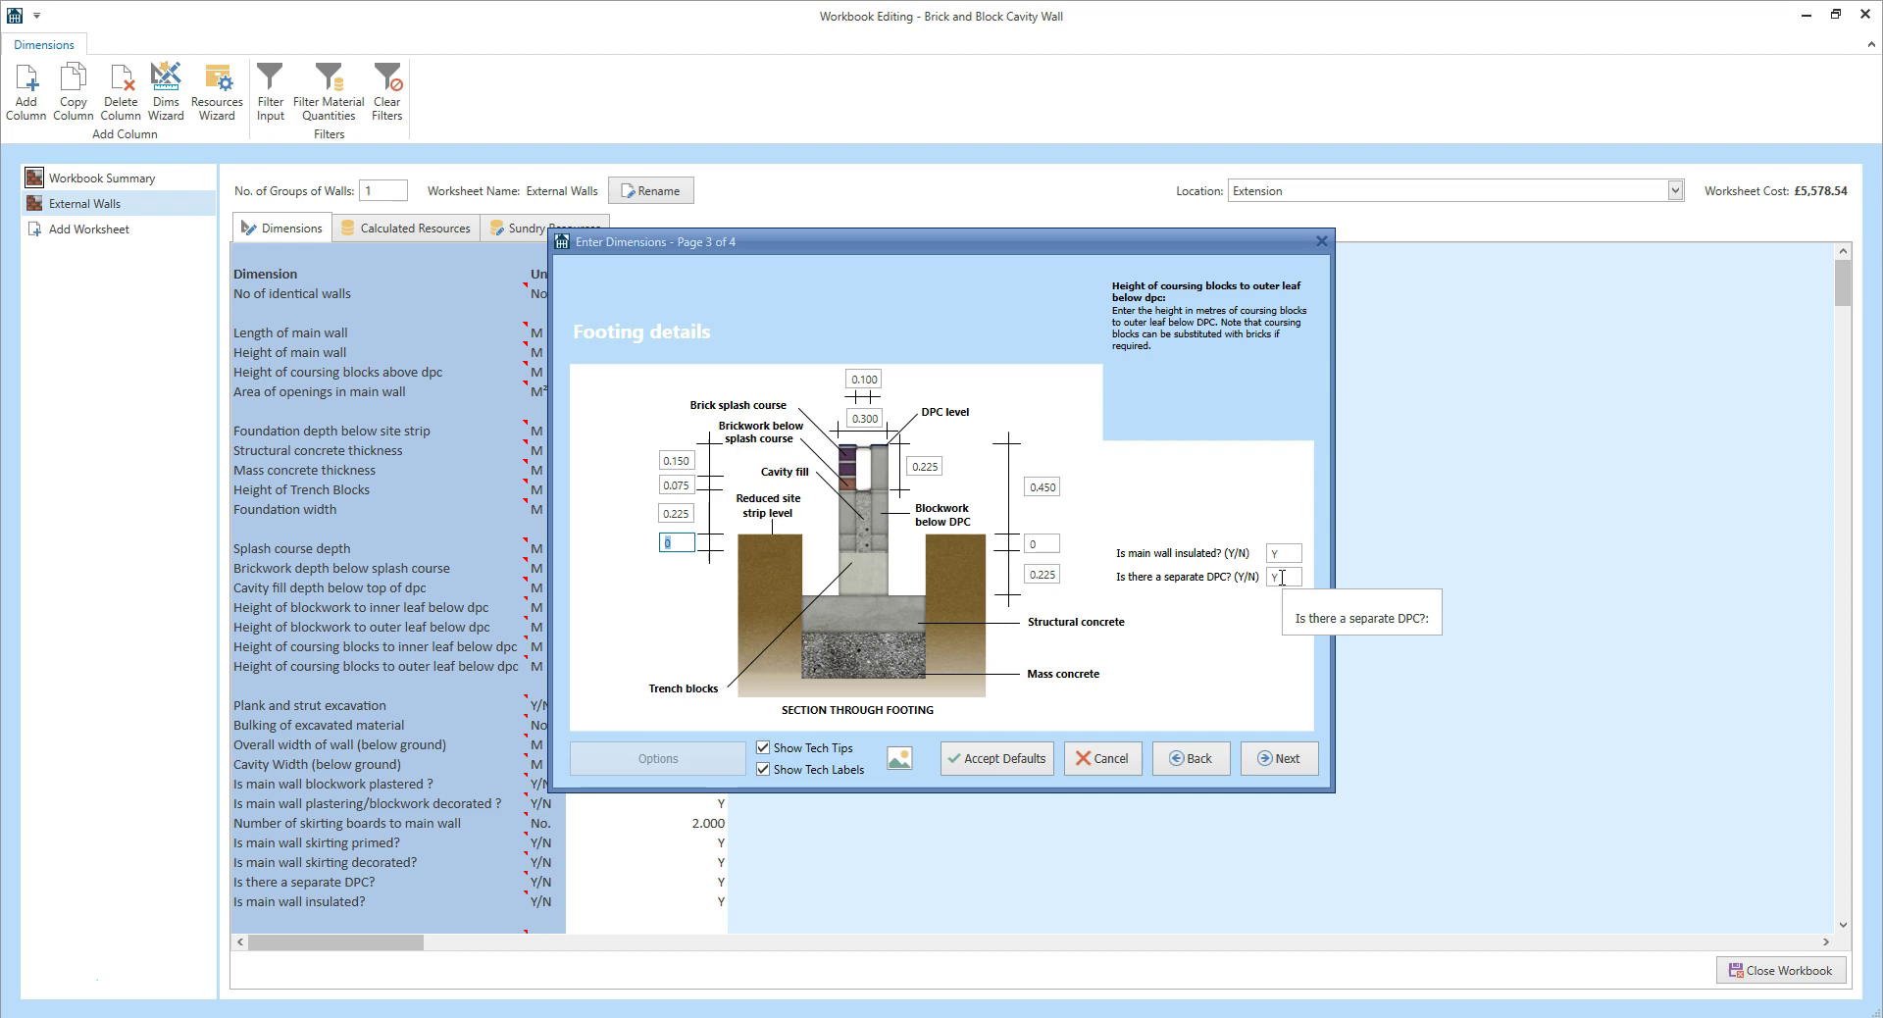
pyautogui.click(1304, 761)
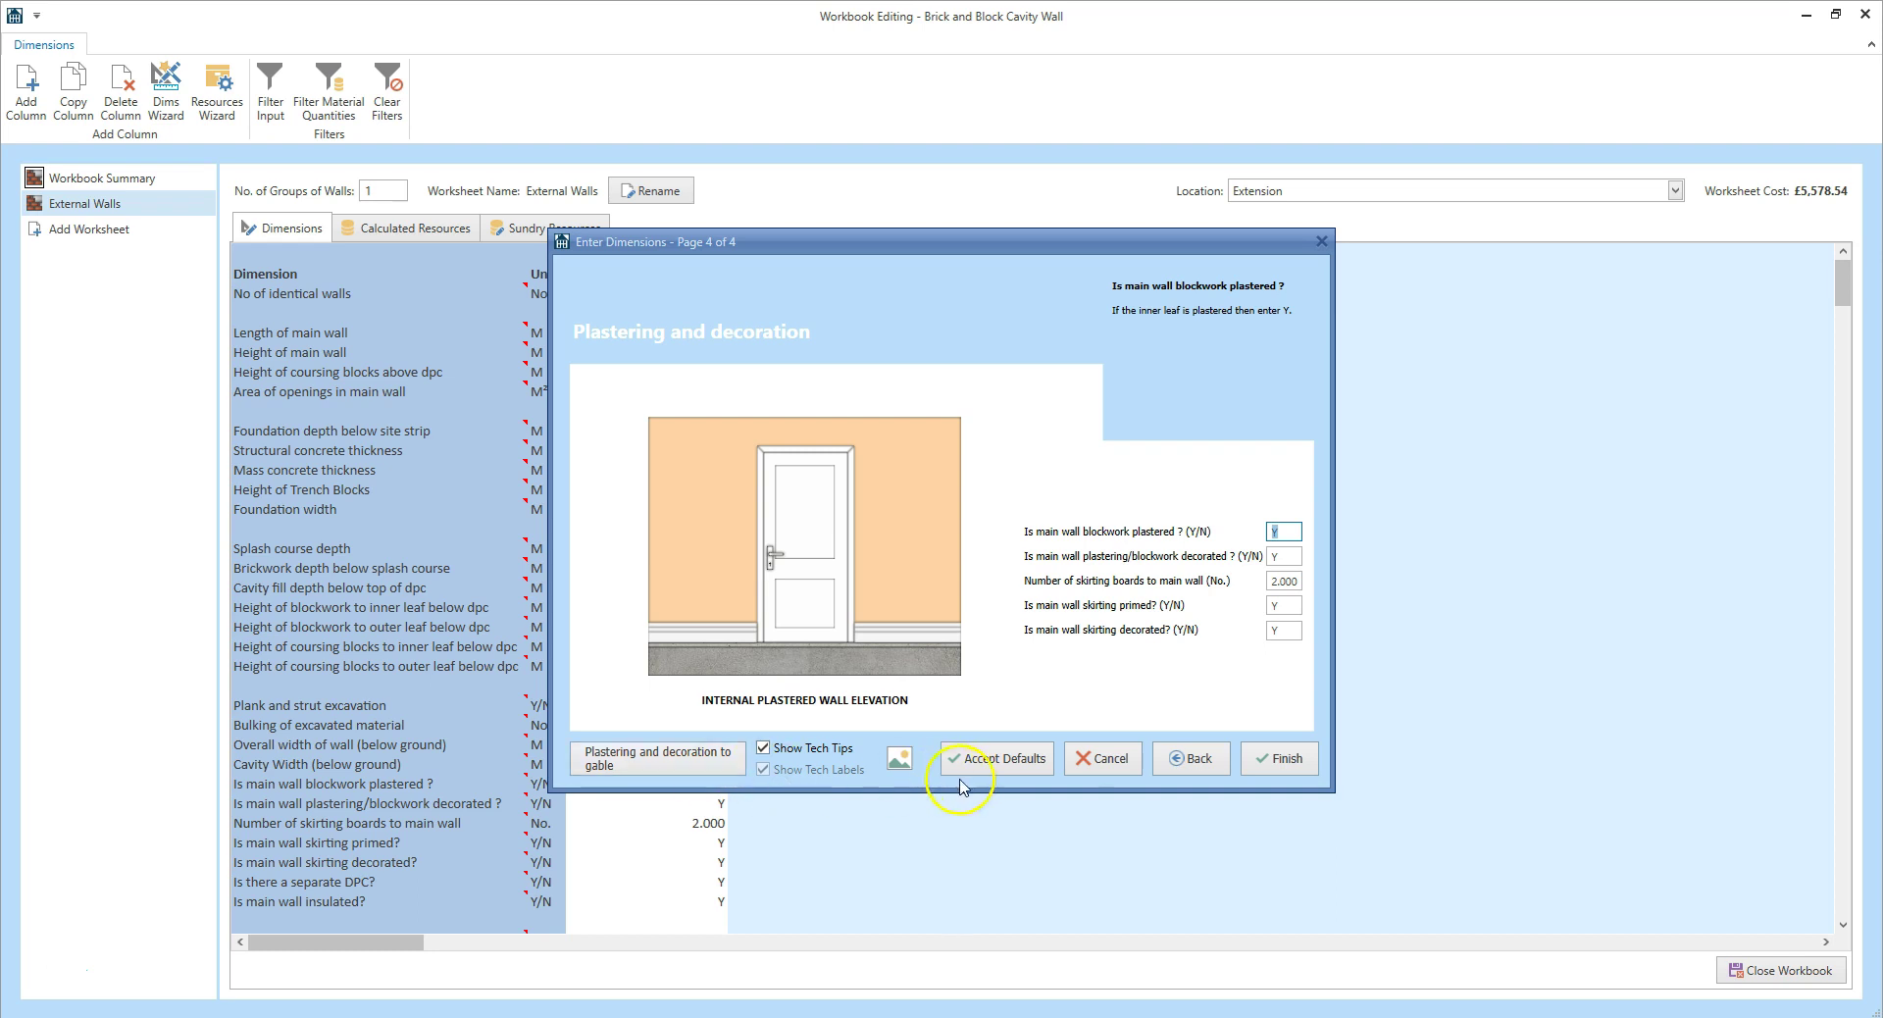
pyautogui.click(1295, 764)
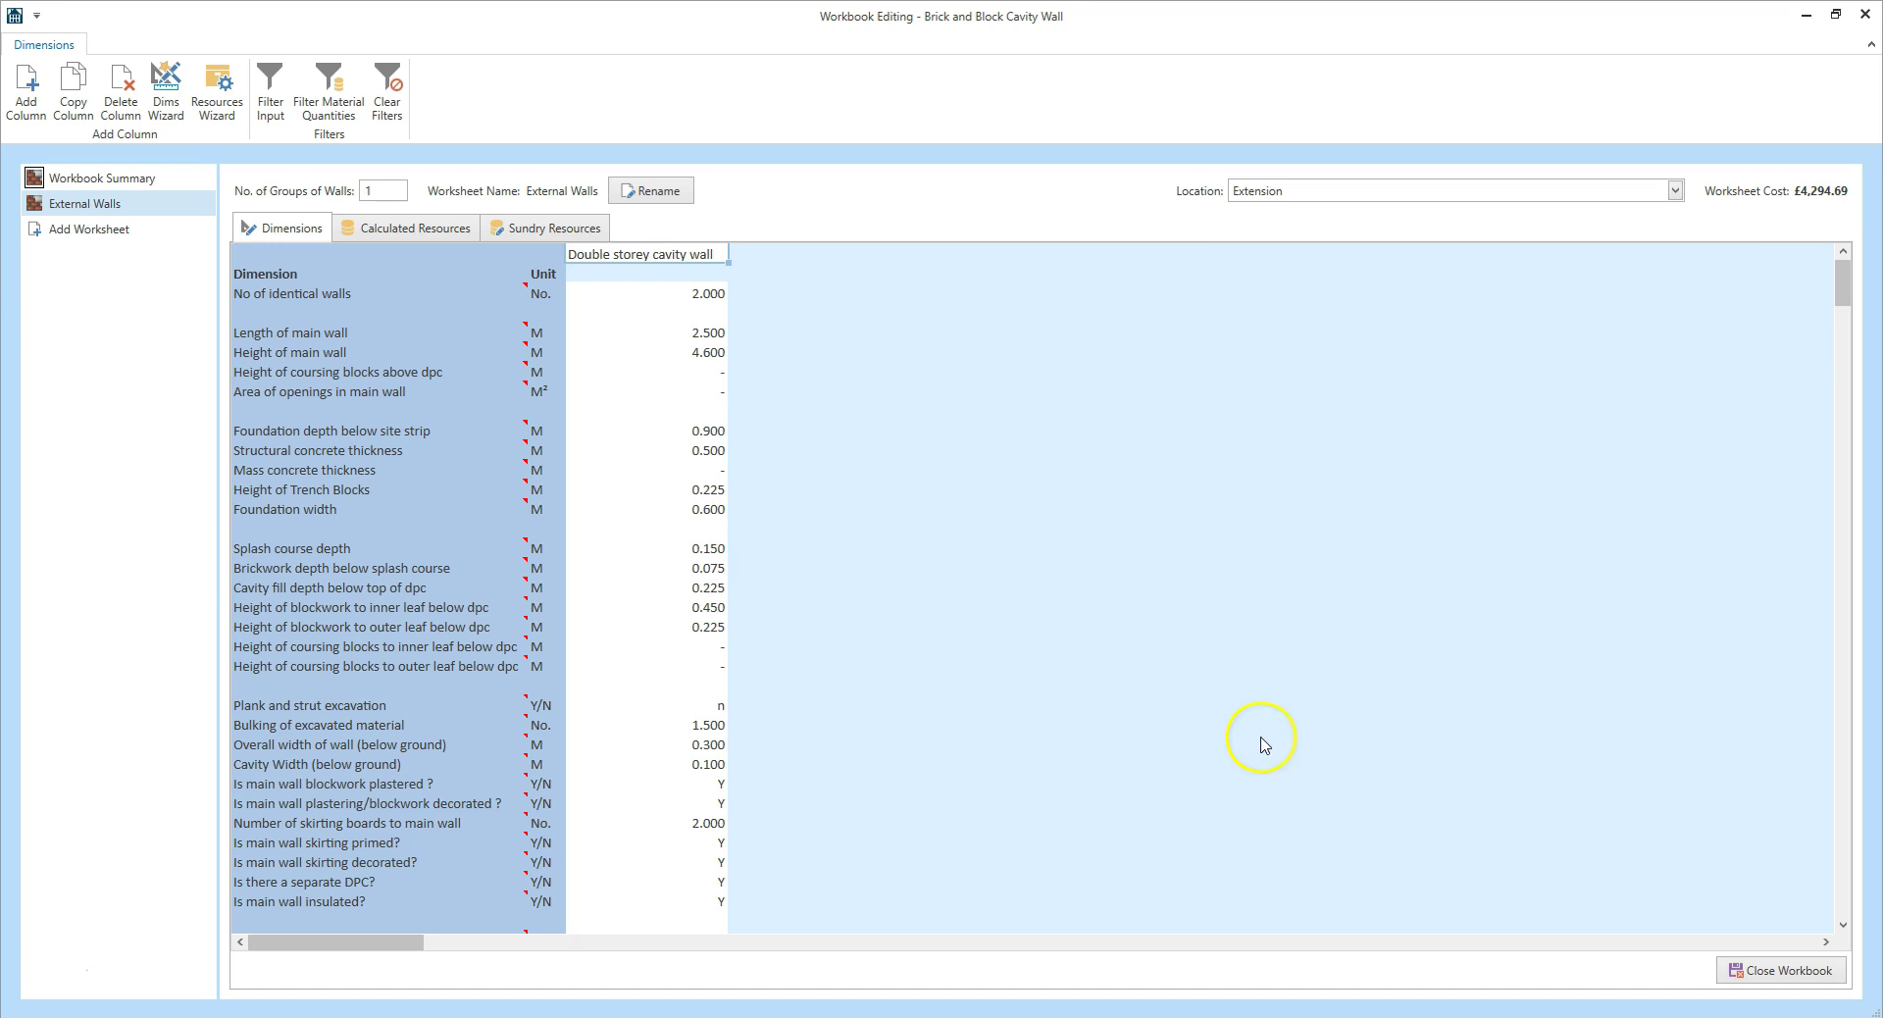
# - Rename the first wall column to 'Side Walls'
pyautogui.doubleClick(722, 260)
pyautogui.press('BackSpace')
pyautogui.write('Side Walls')
pyautogui.press('Return')
pyautogui.click(711, 260)
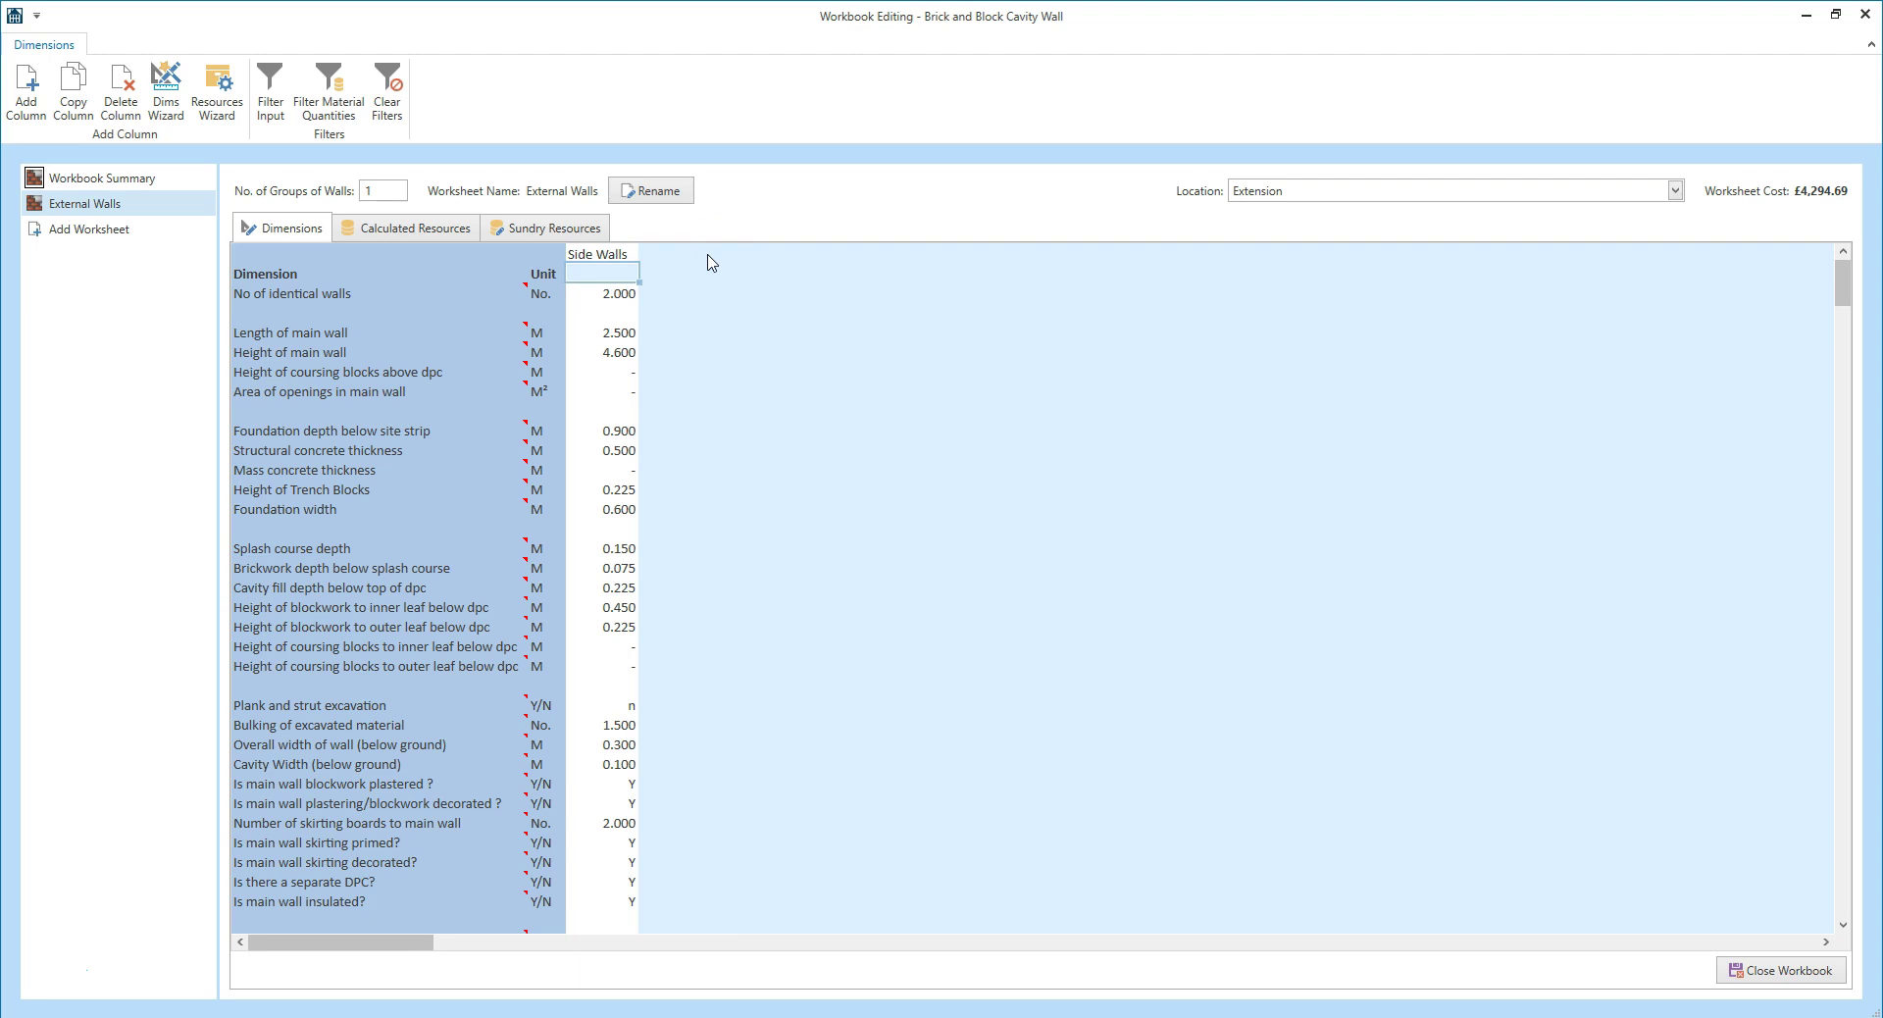
# - Add another Double storey cavity wall column to the External Walls worksheet
pyautogui.click(30, 114)
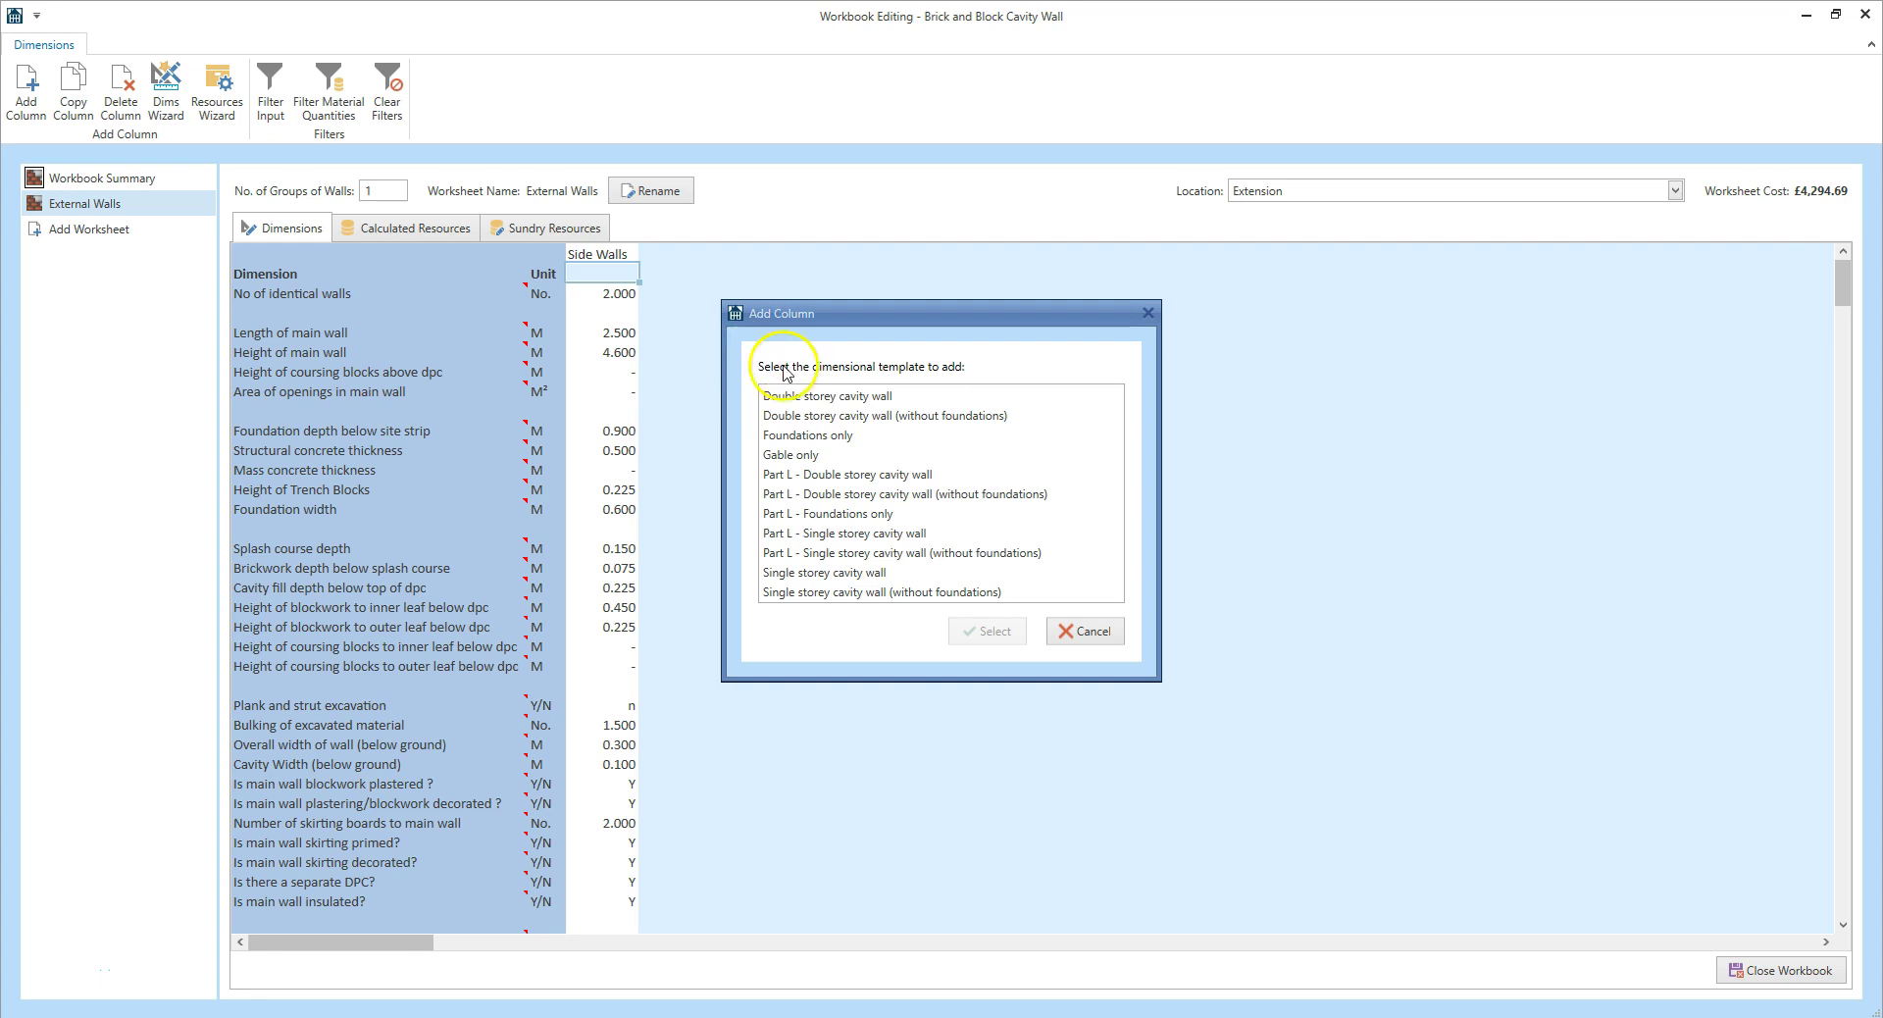
pyautogui.click(879, 398)
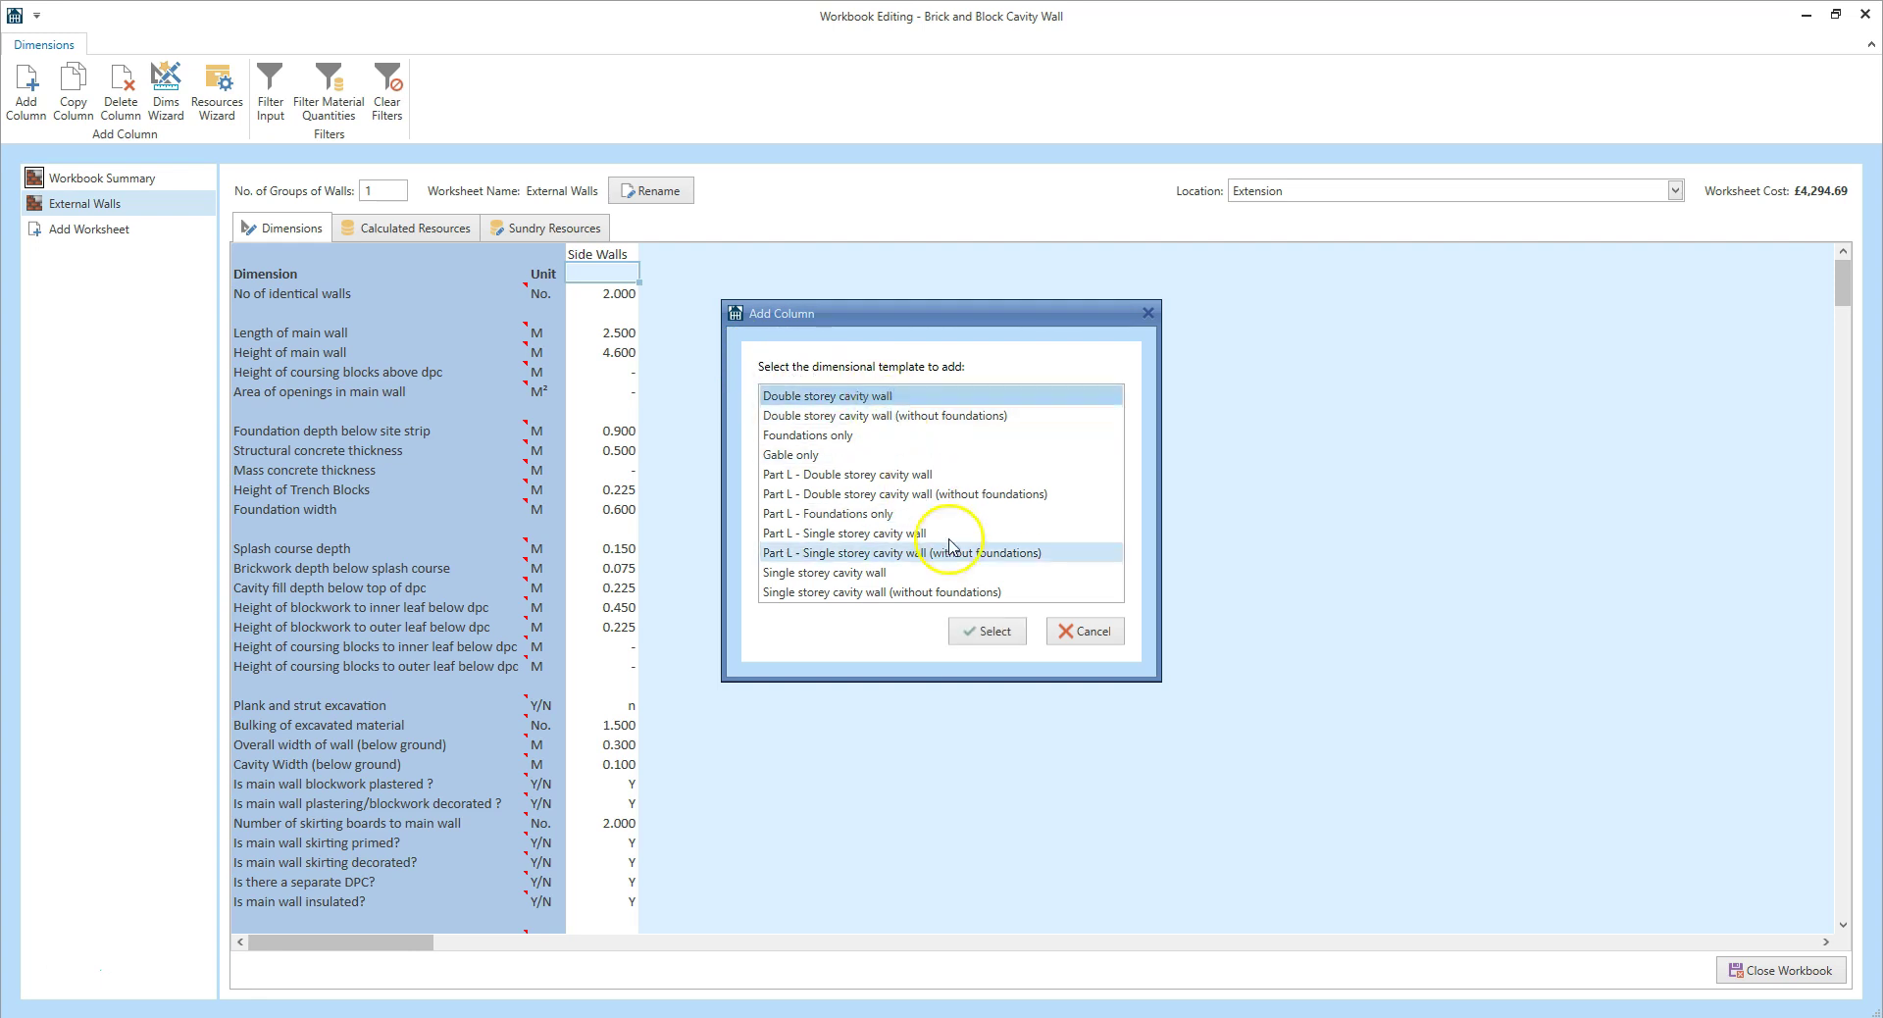
pyautogui.click(1013, 632)
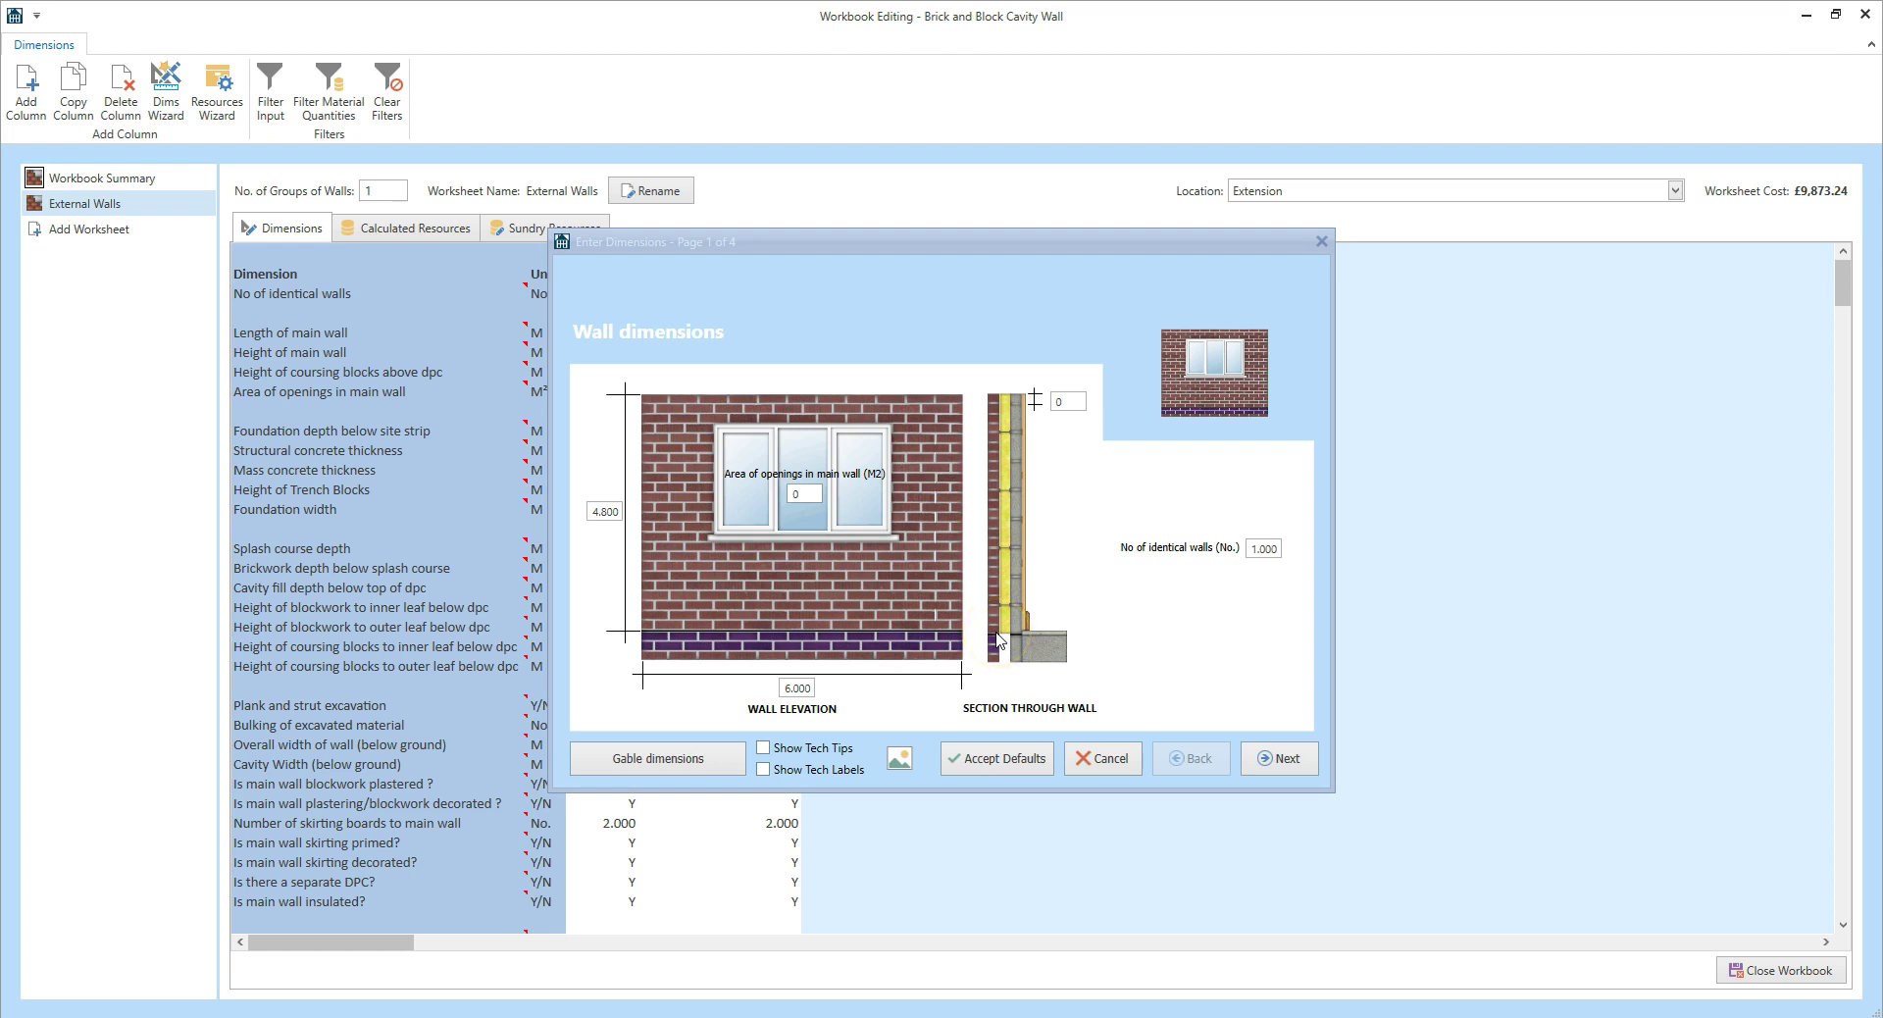
# - Enter 4.6 m height, 4 m length and 4.32 m² openings area for the new wall
pyautogui.click(602, 511)
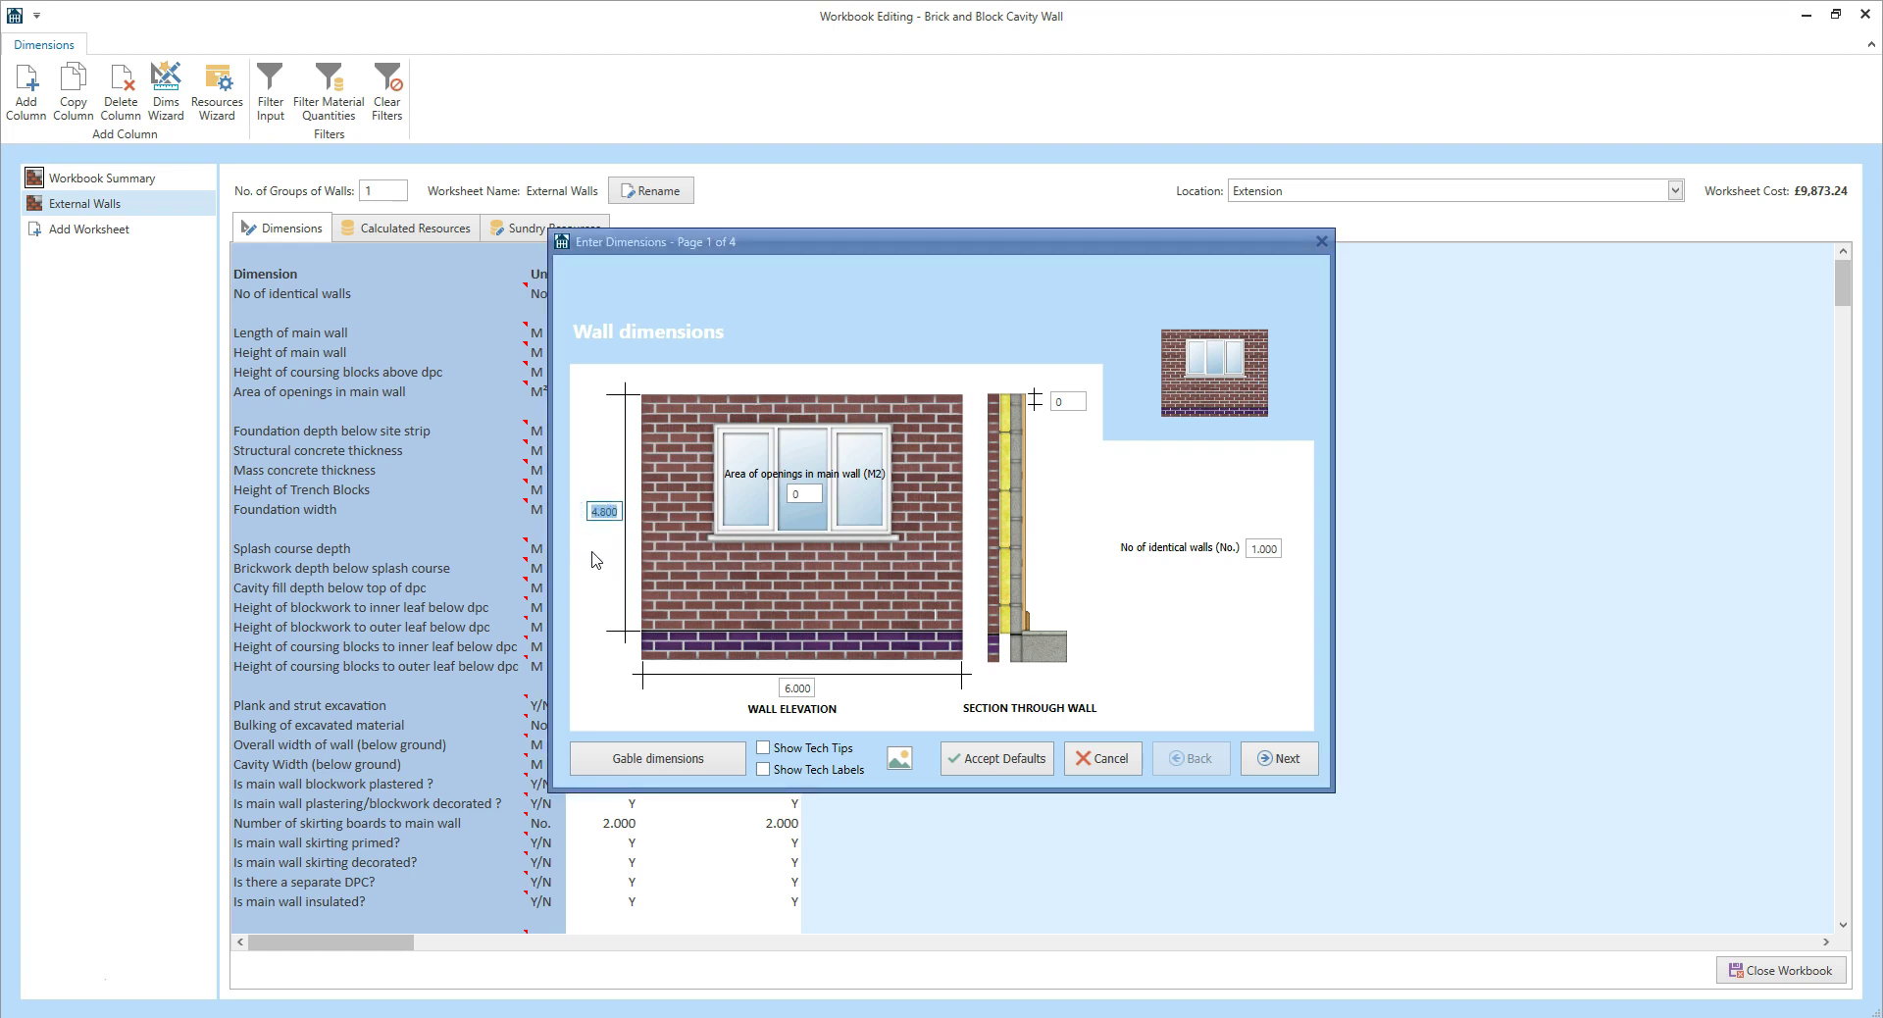
pyautogui.write('4.6')
pyautogui.click(798, 687)
pyautogui.write('4')
pyautogui.click(802, 493)
pyautogui.write('4.32')
pyautogui.click(931, 507)
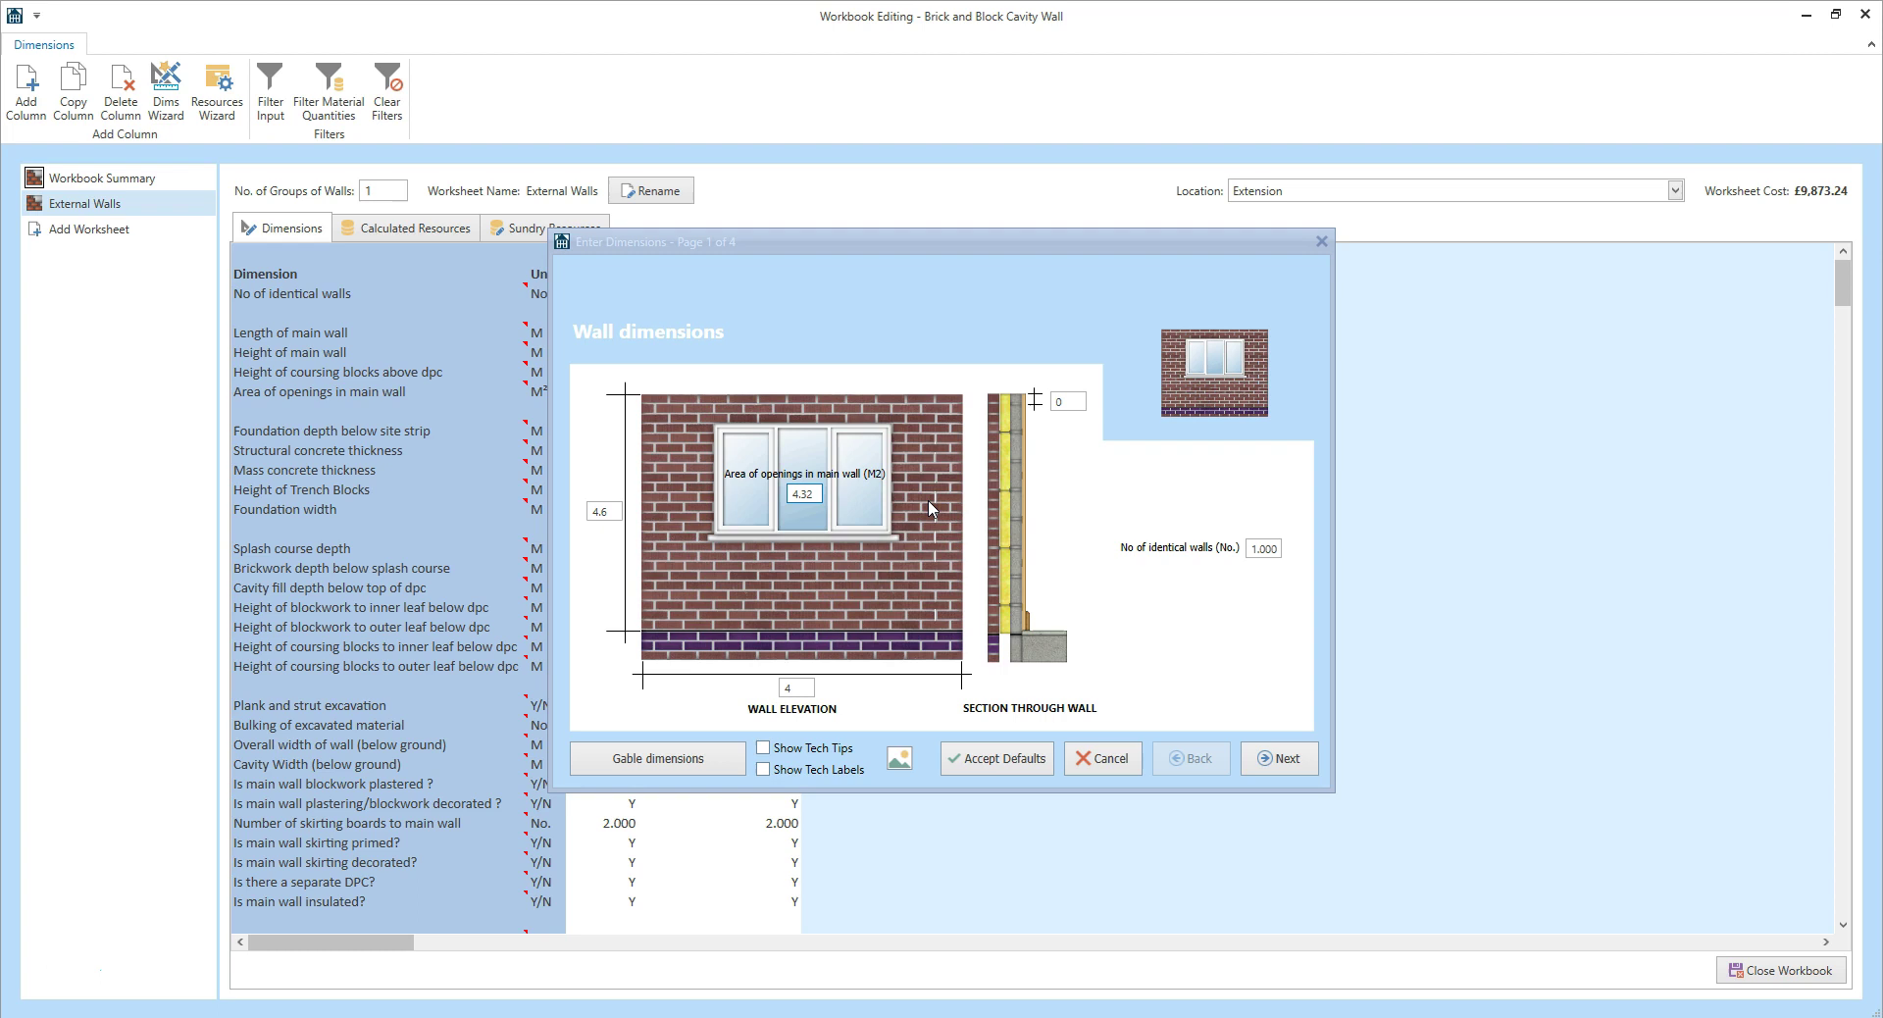
pyautogui.click(734, 766)
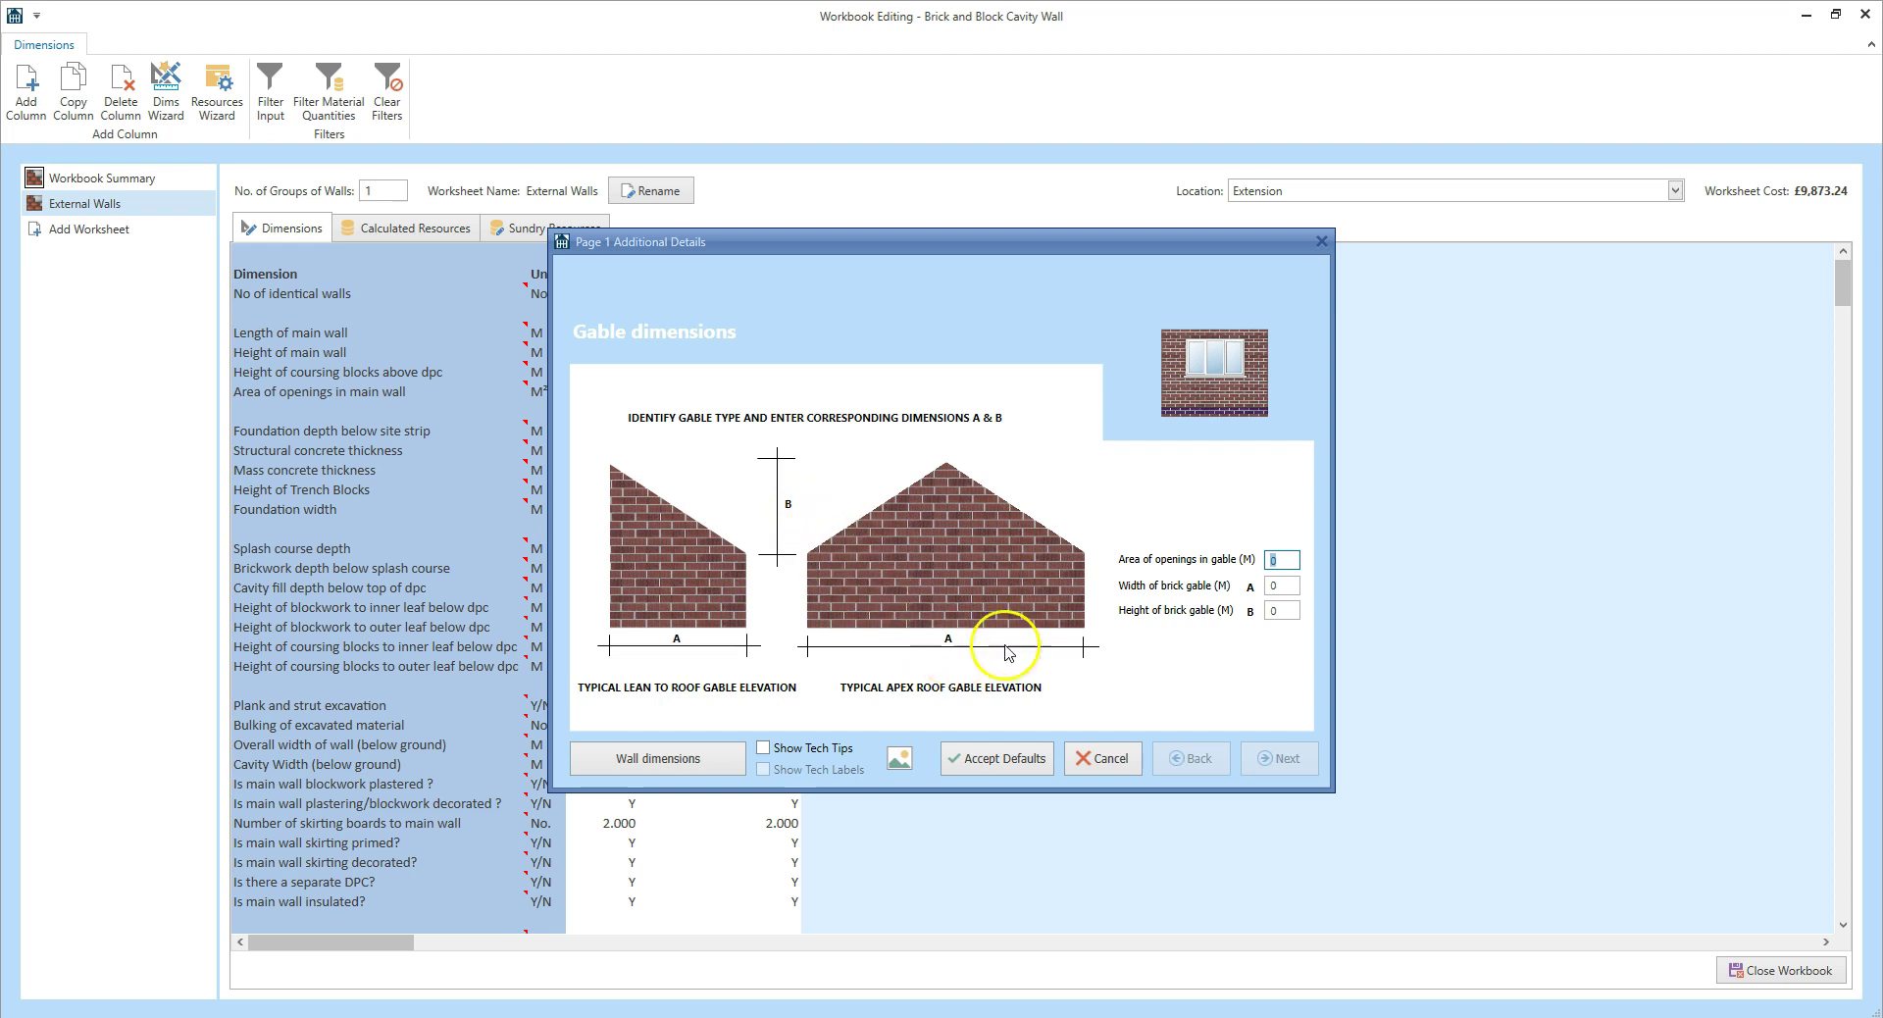
# - Set the gable to 4 m wide and 3 m high
pyautogui.click(1277, 586)
pyautogui.write('4')
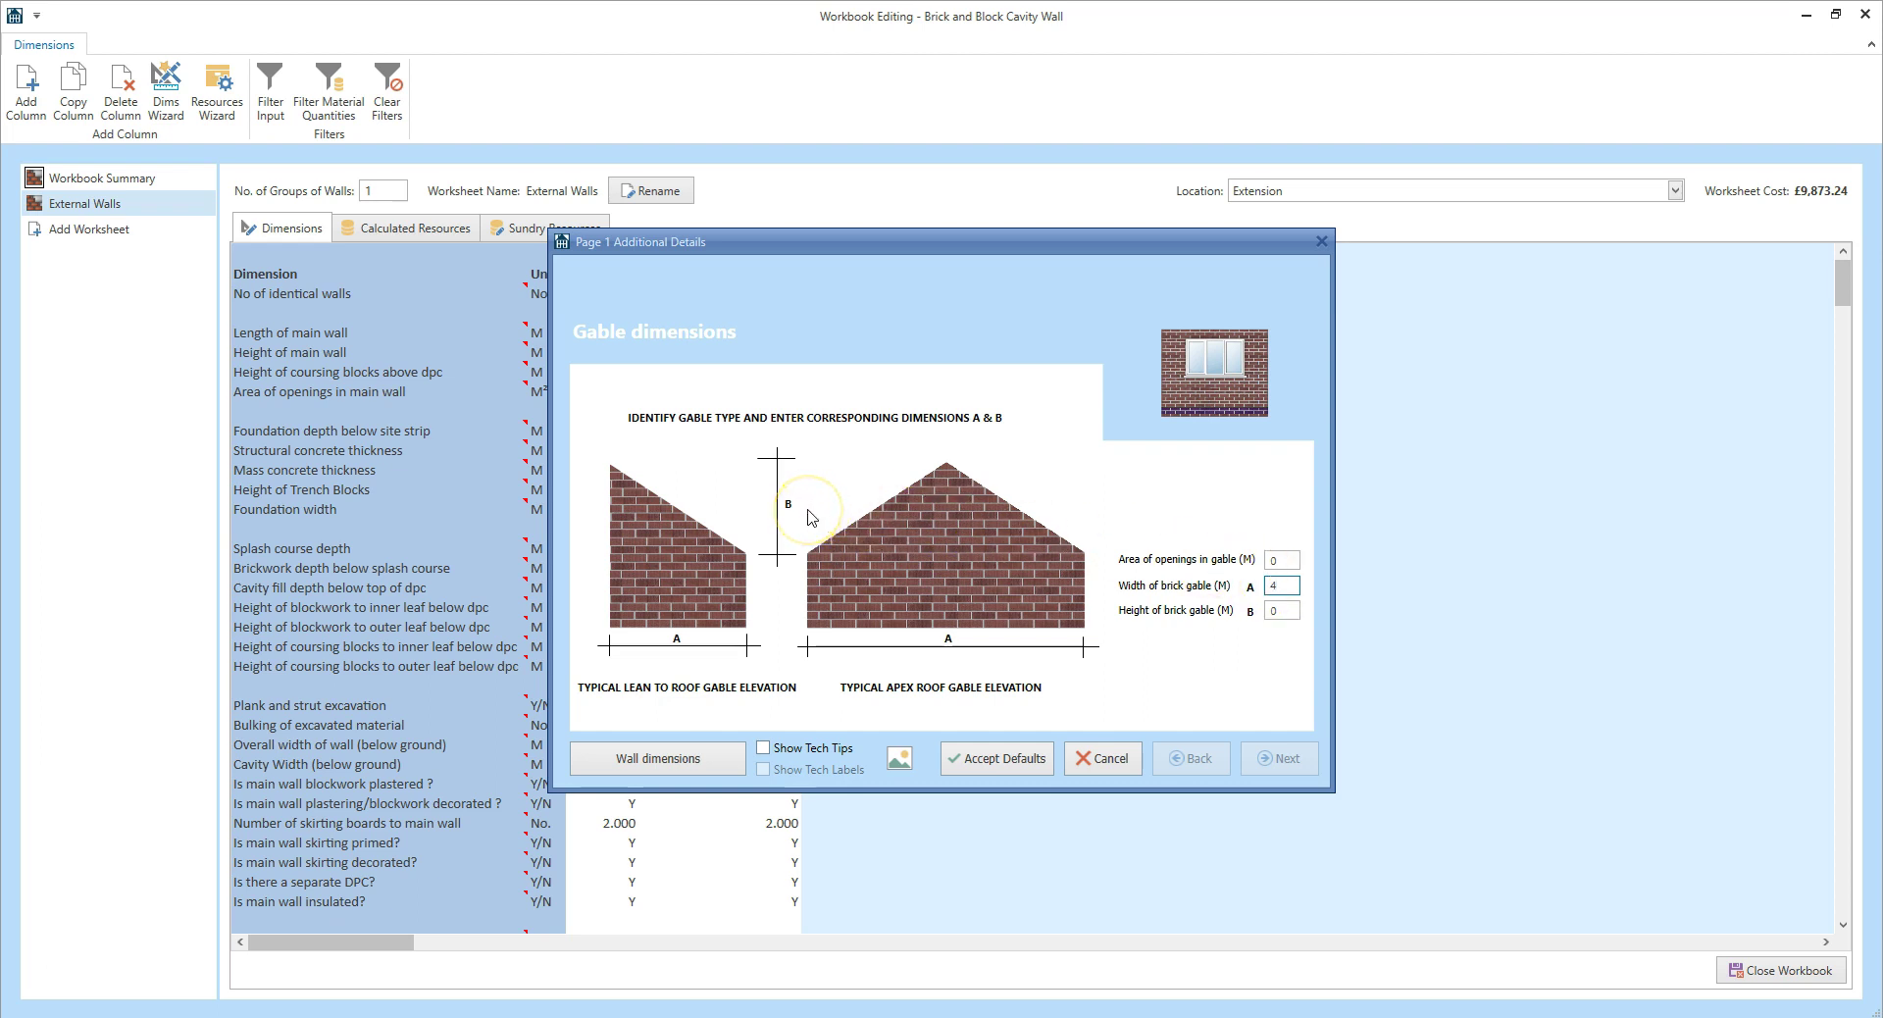
pyautogui.click(1281, 609)
pyautogui.write('3')
pyautogui.click(708, 770)
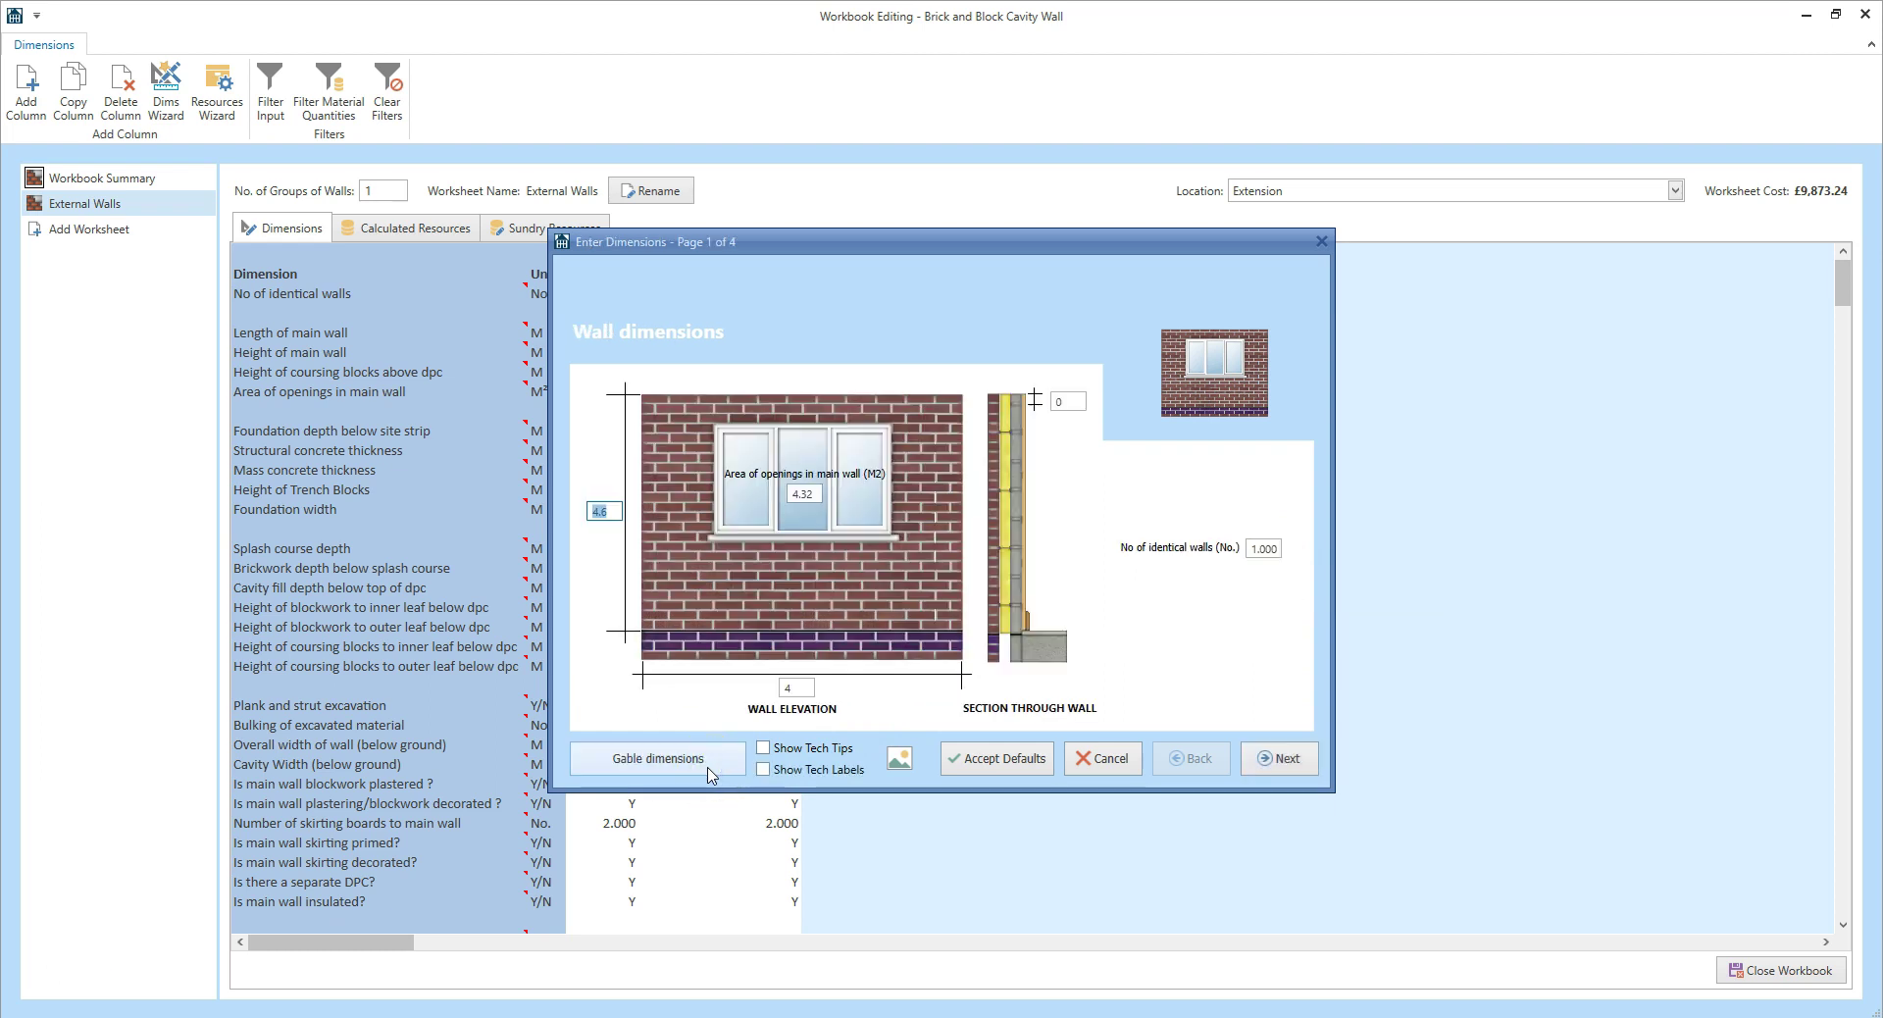
pyautogui.click(1310, 773)
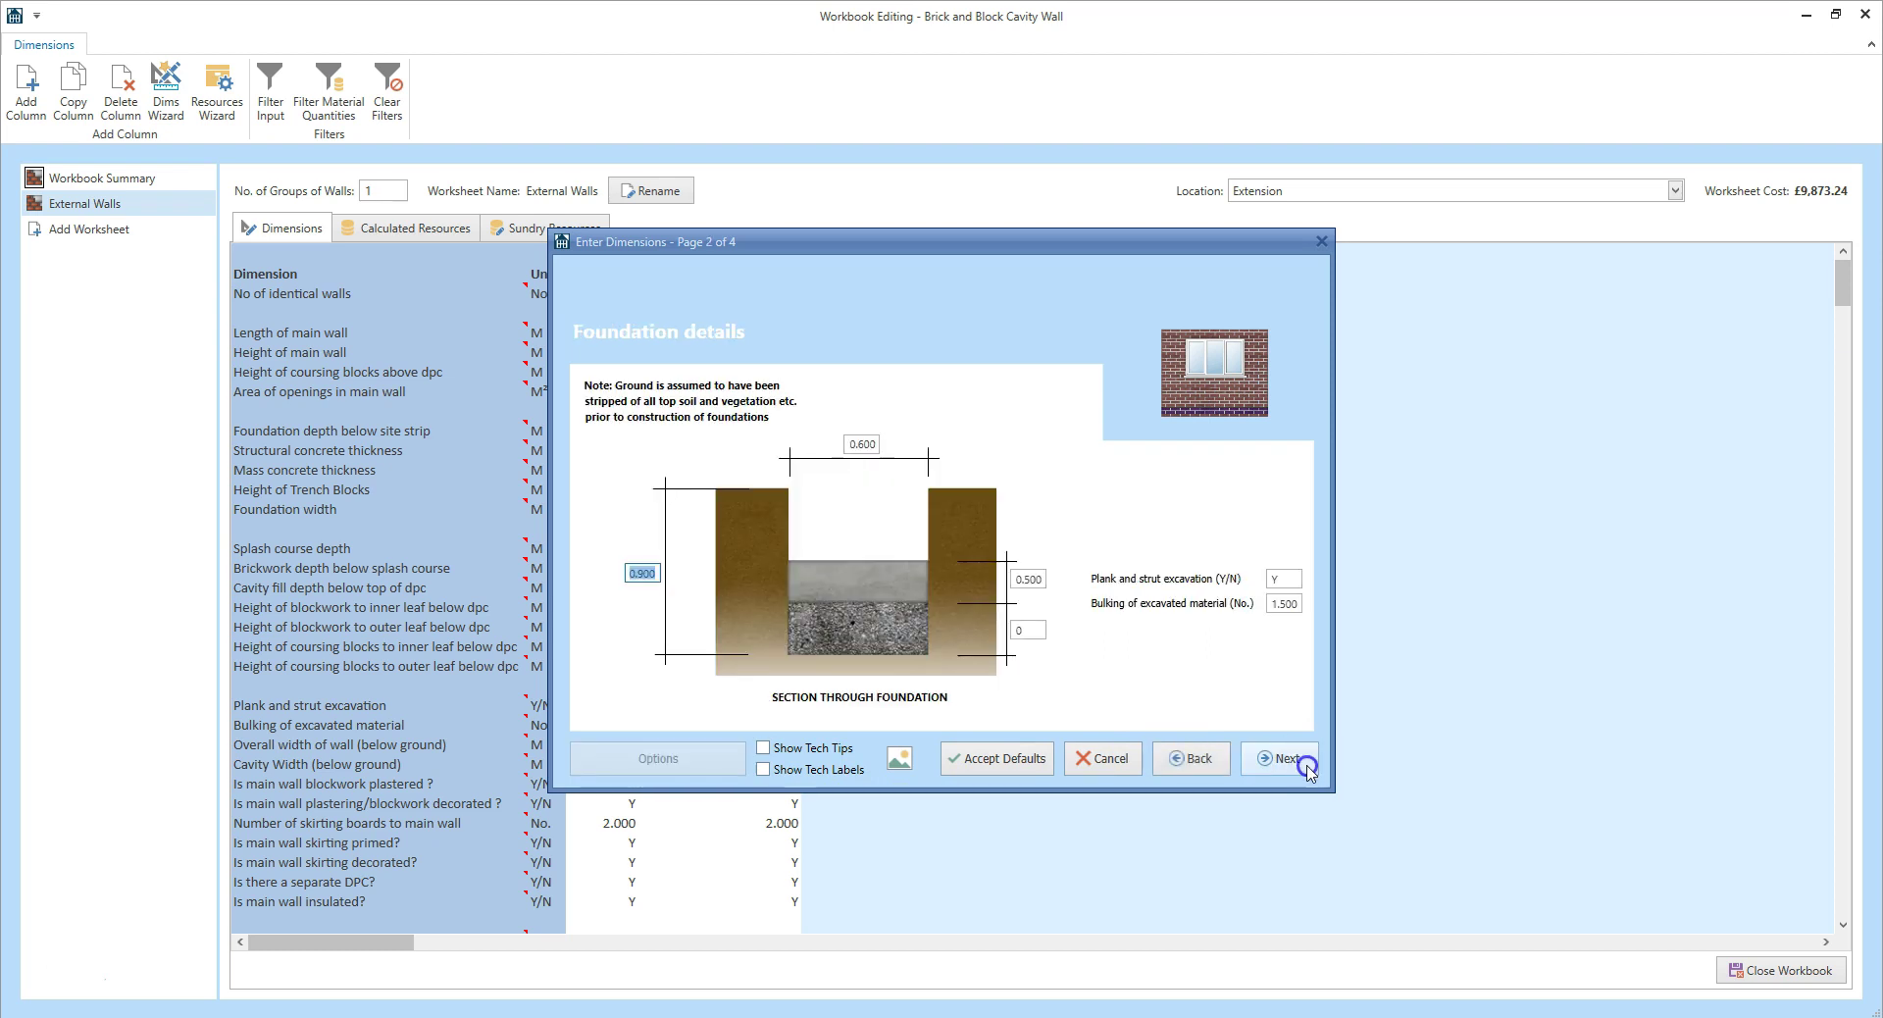
# - Accept the default footing and plastering details, checking the gable plastering, and finish the second wall
pyautogui.click(1310, 772)
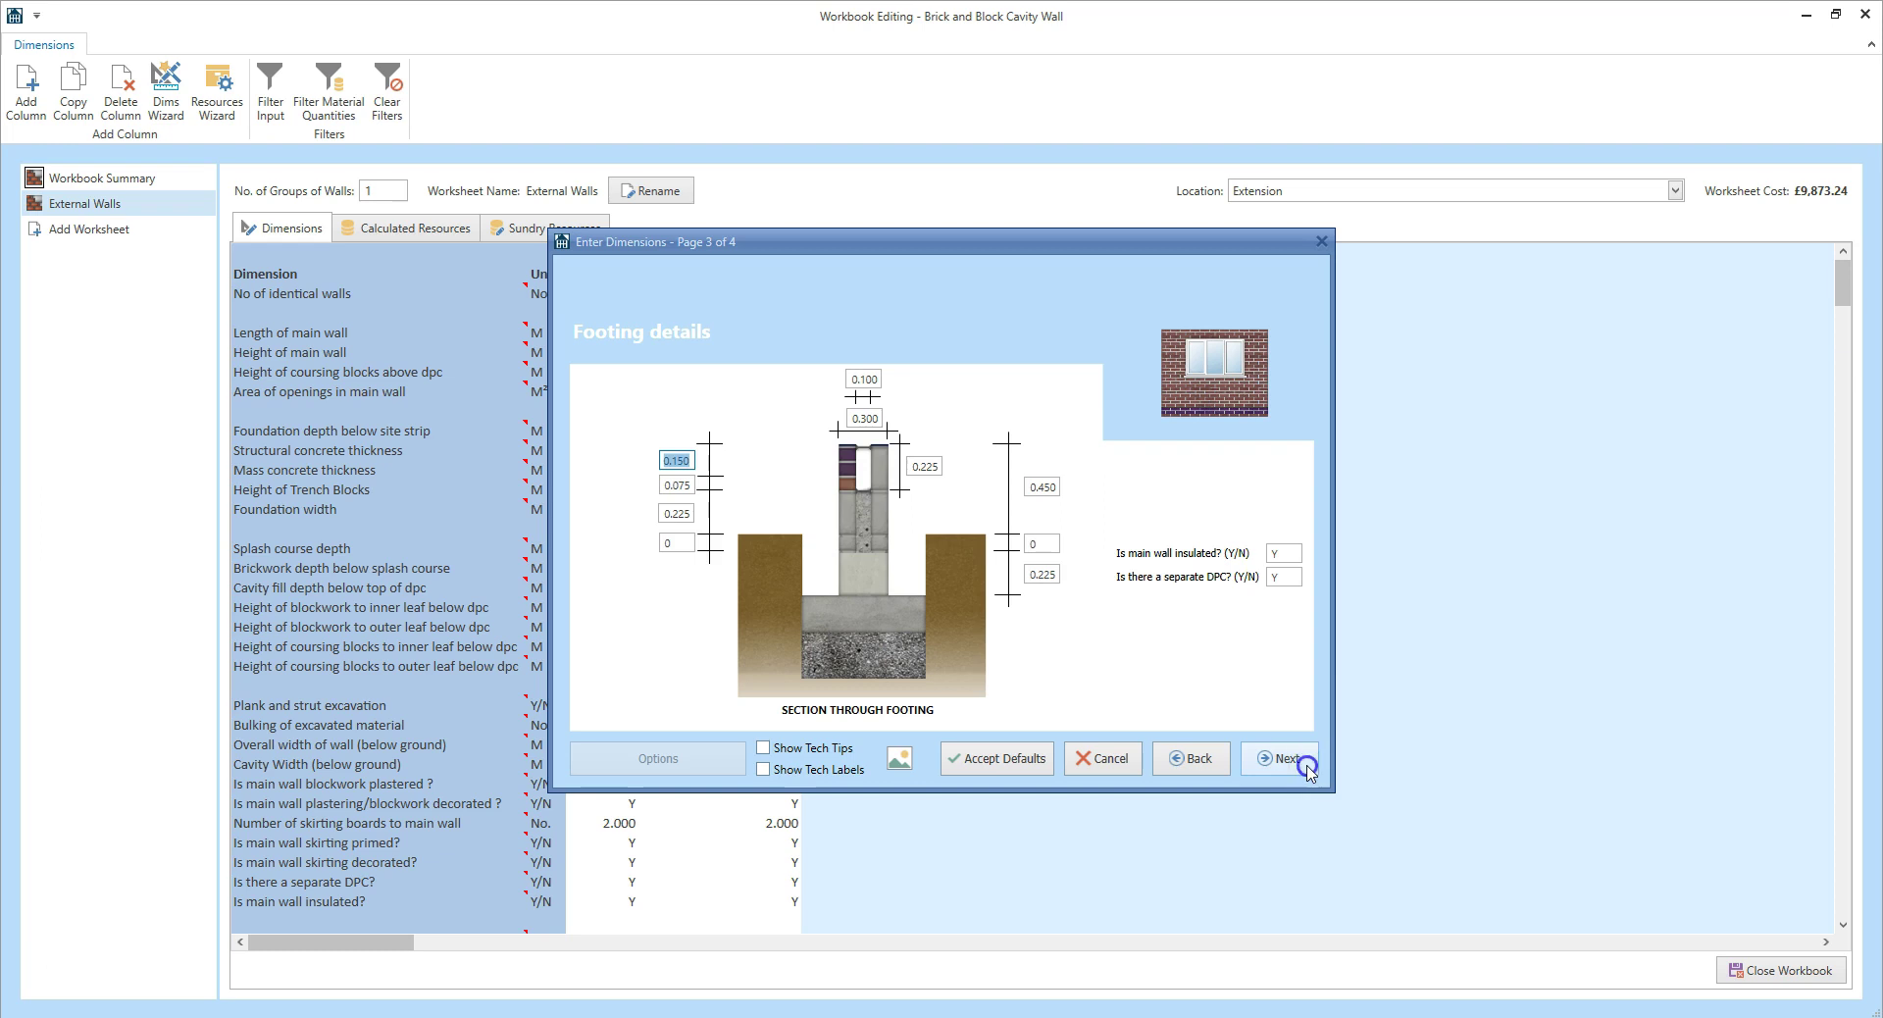
pyautogui.click(1310, 773)
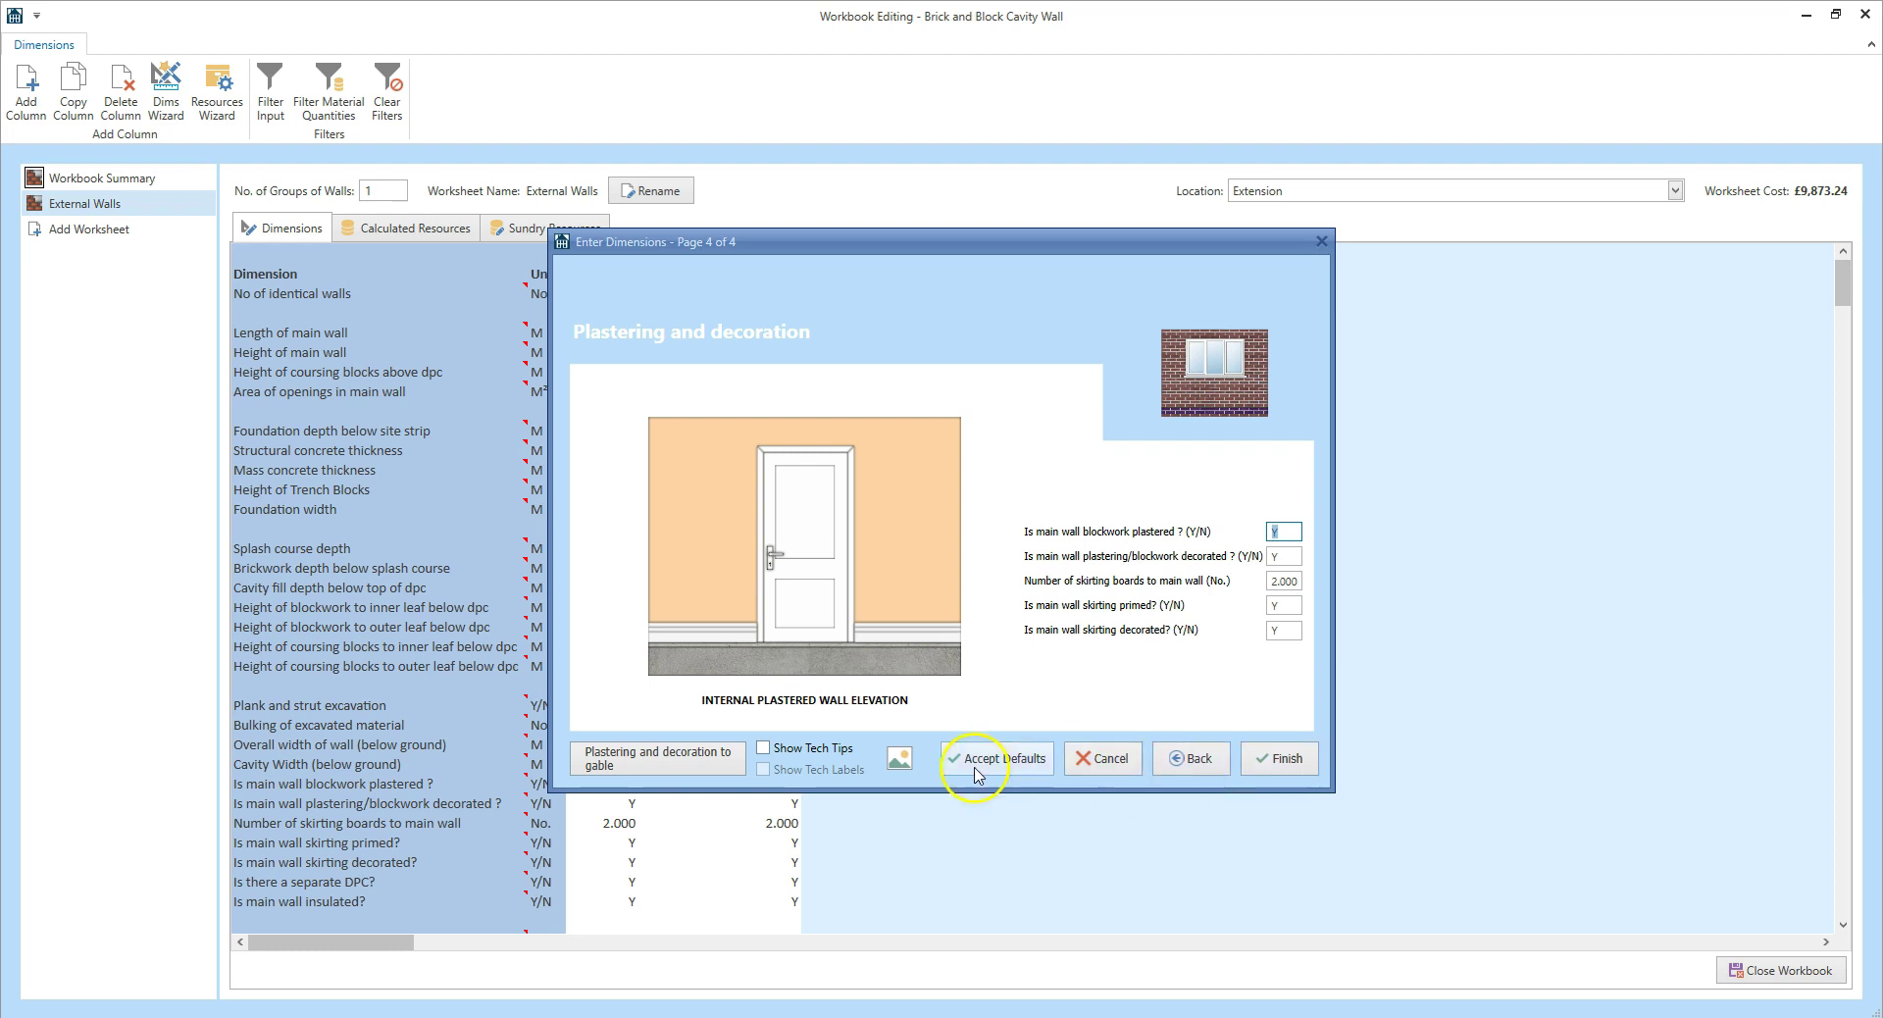
pyautogui.click(710, 766)
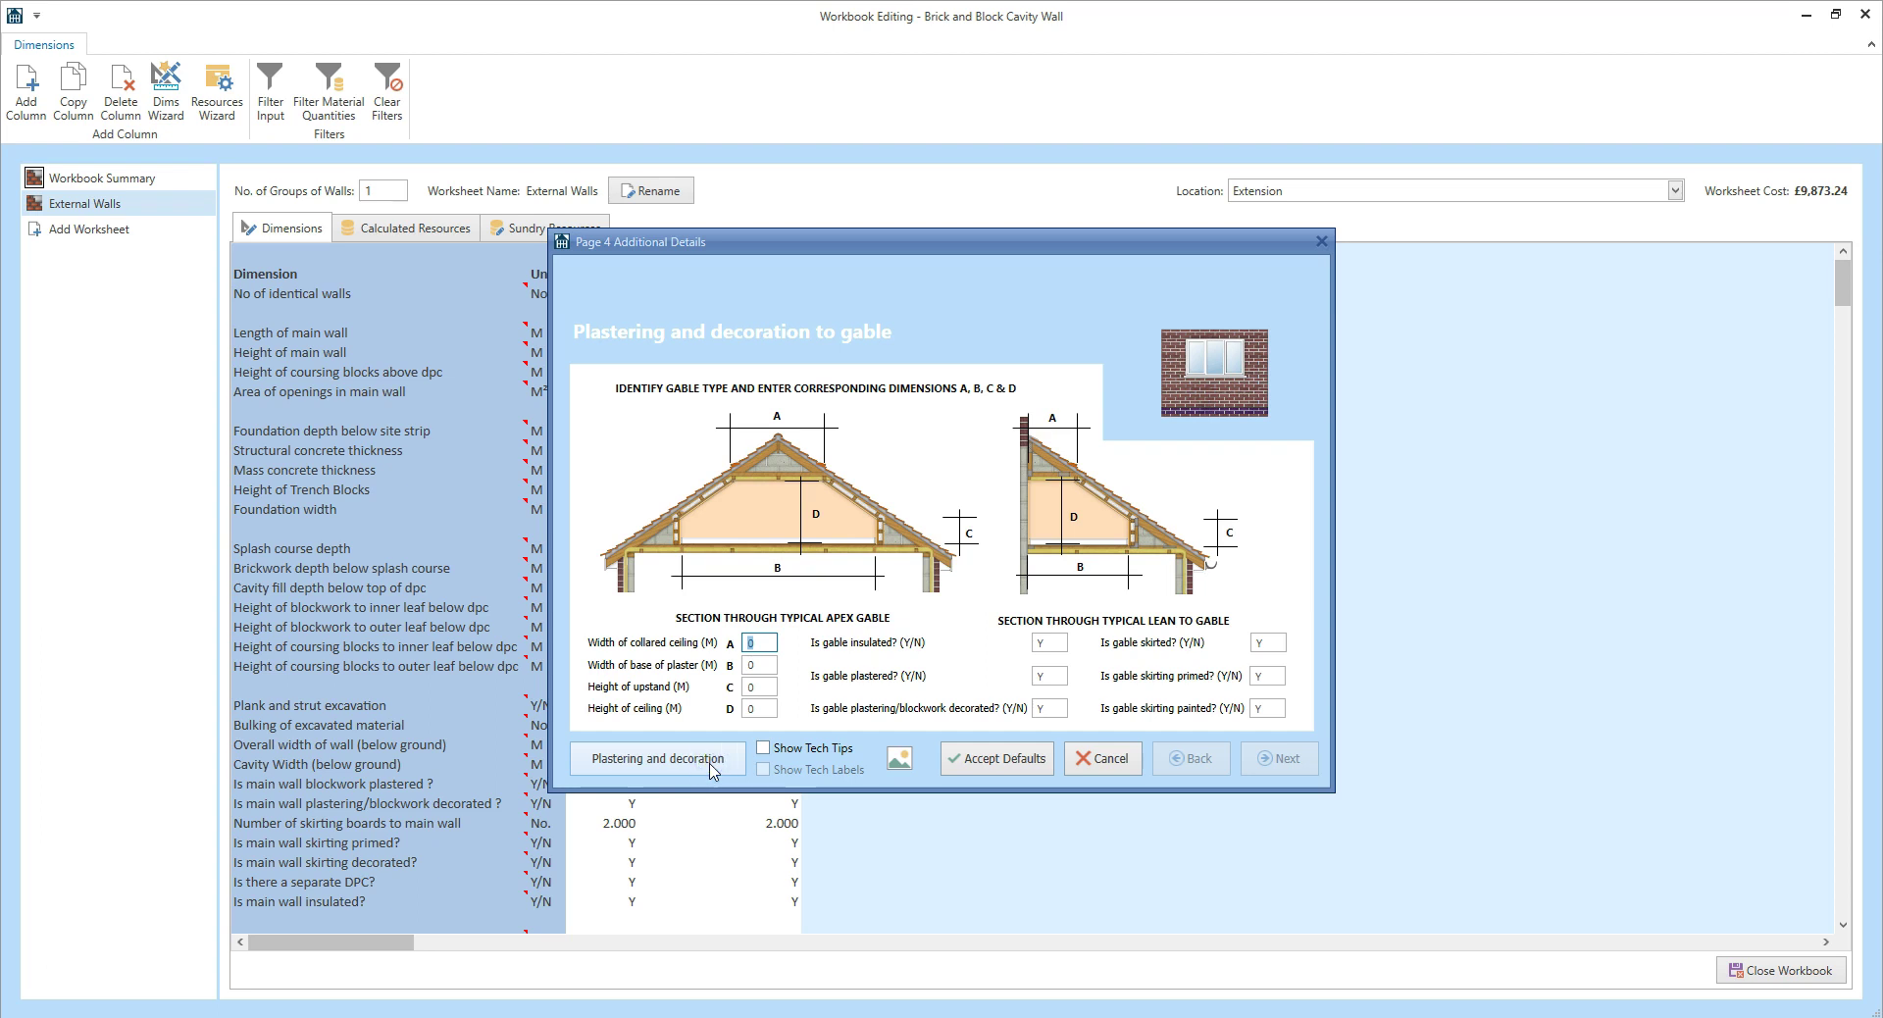
pyautogui.click(710, 765)
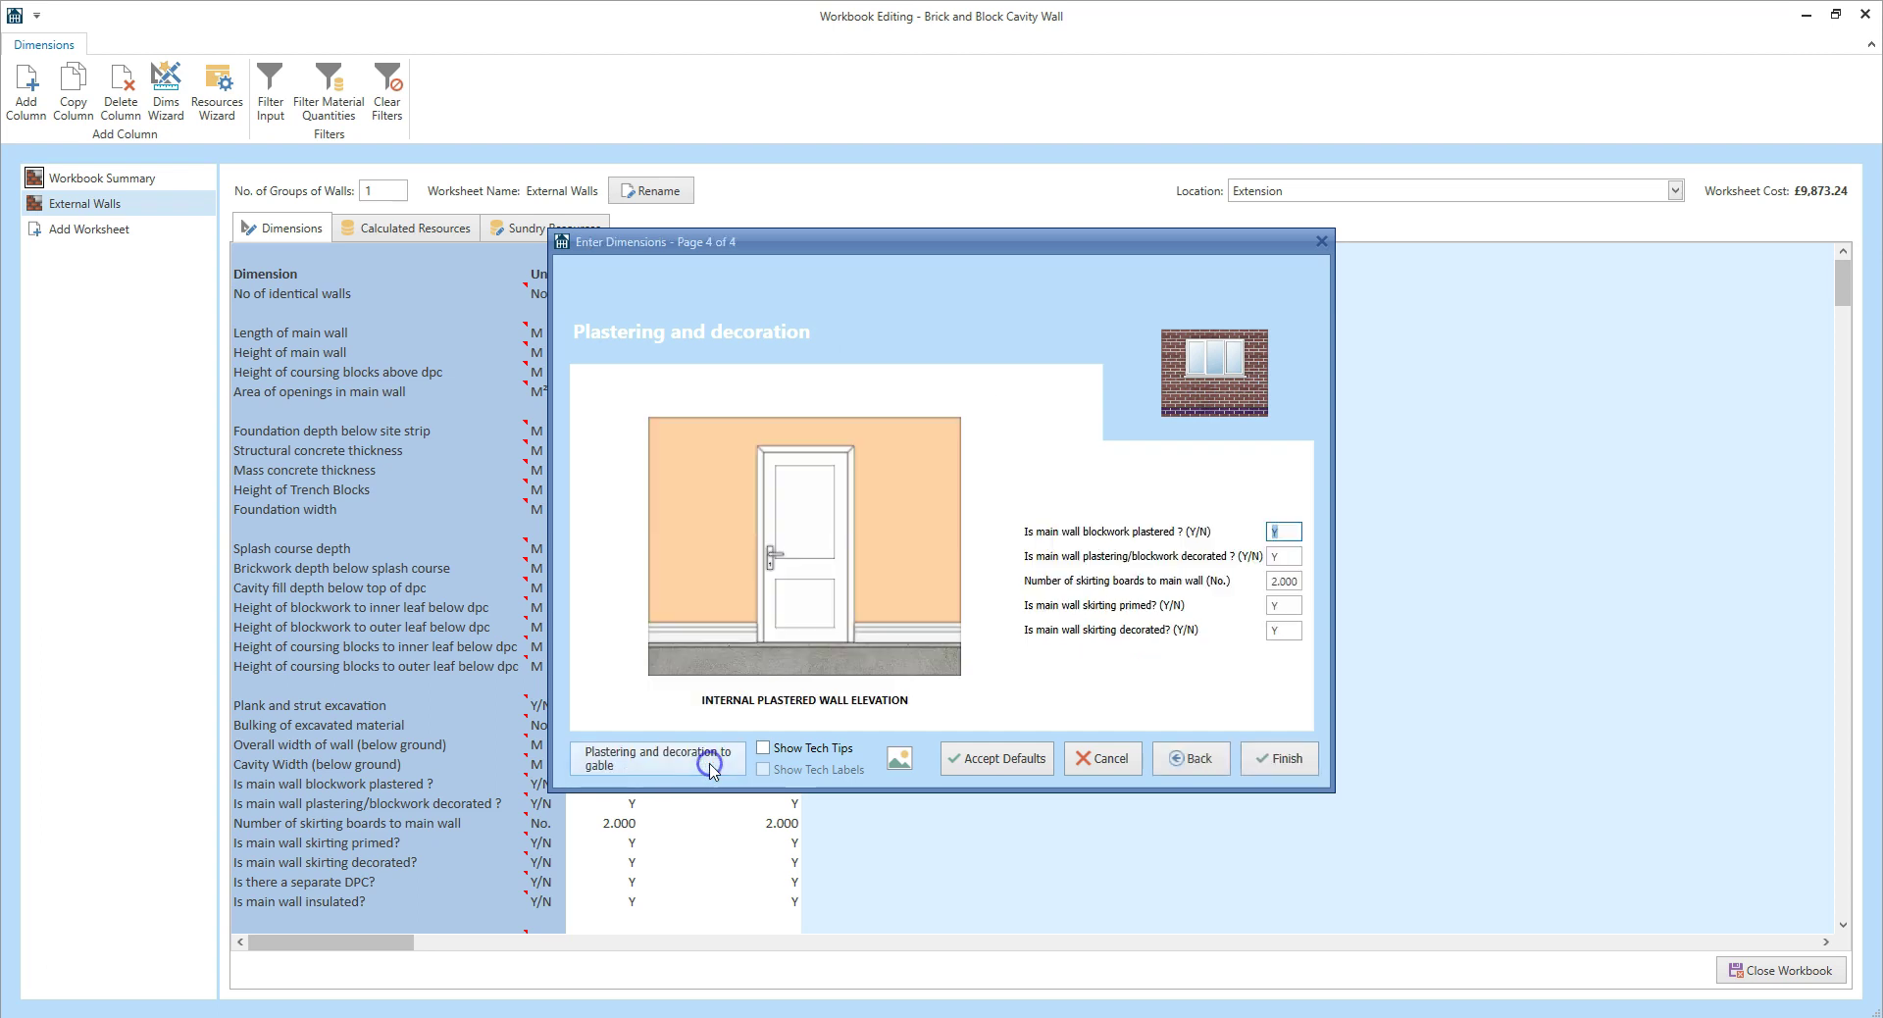
pyautogui.click(1281, 758)
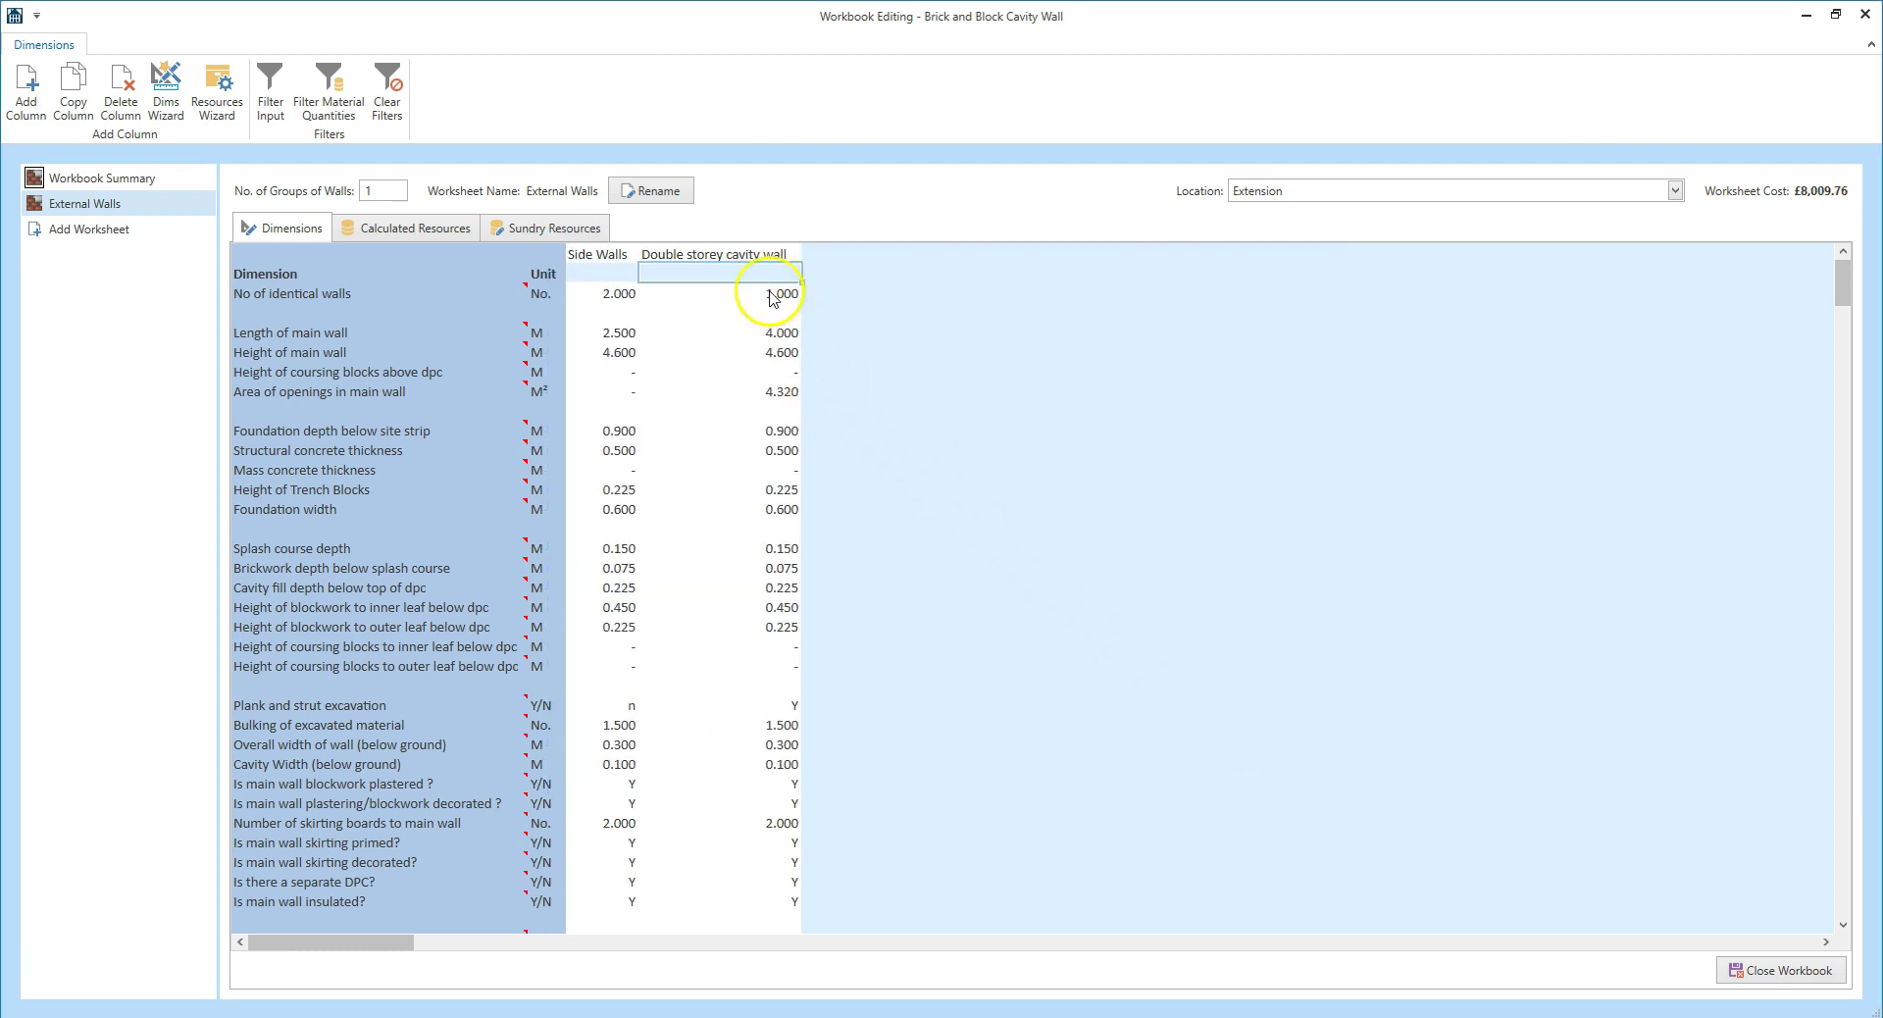
# - Rename the second wall column to 'Front Wall'
pyautogui.click(743, 254)
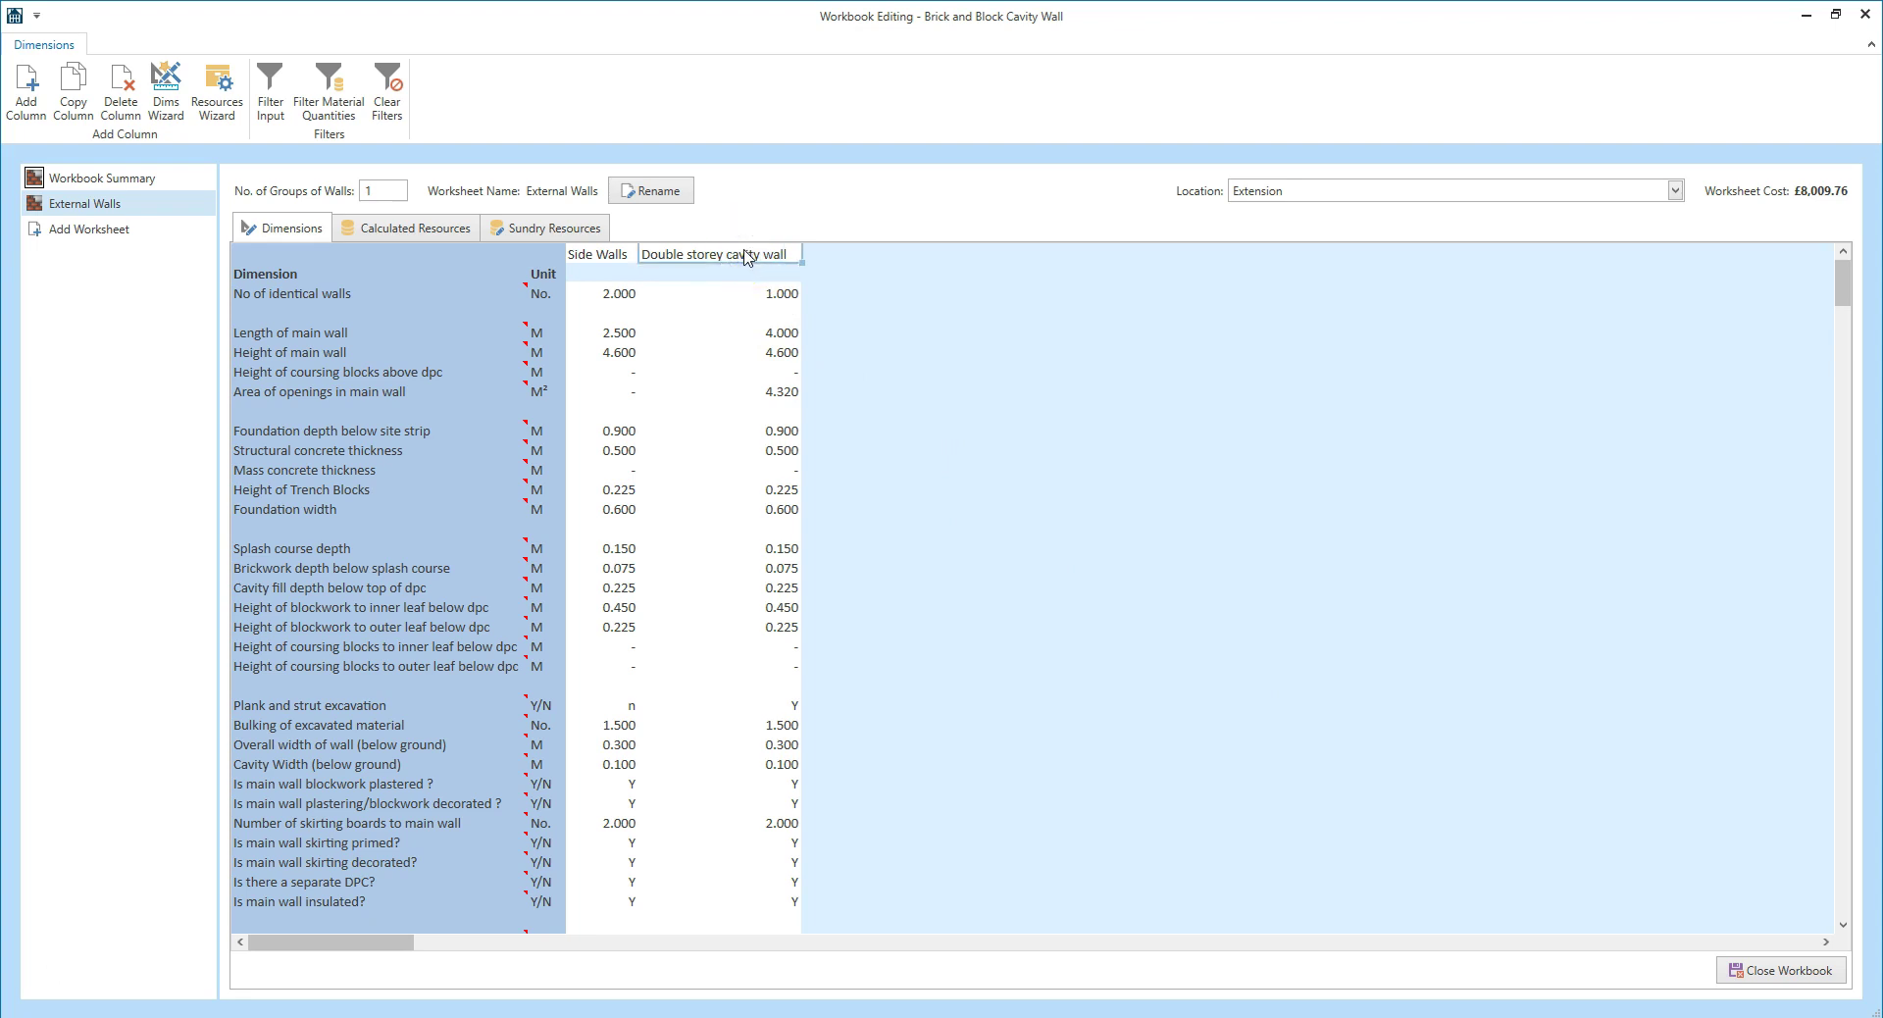
pyautogui.hotkey('ctrl', 'a')
pyautogui.press('BackSpace')
pyautogui.write('Front Wall')
pyautogui.press('Return')
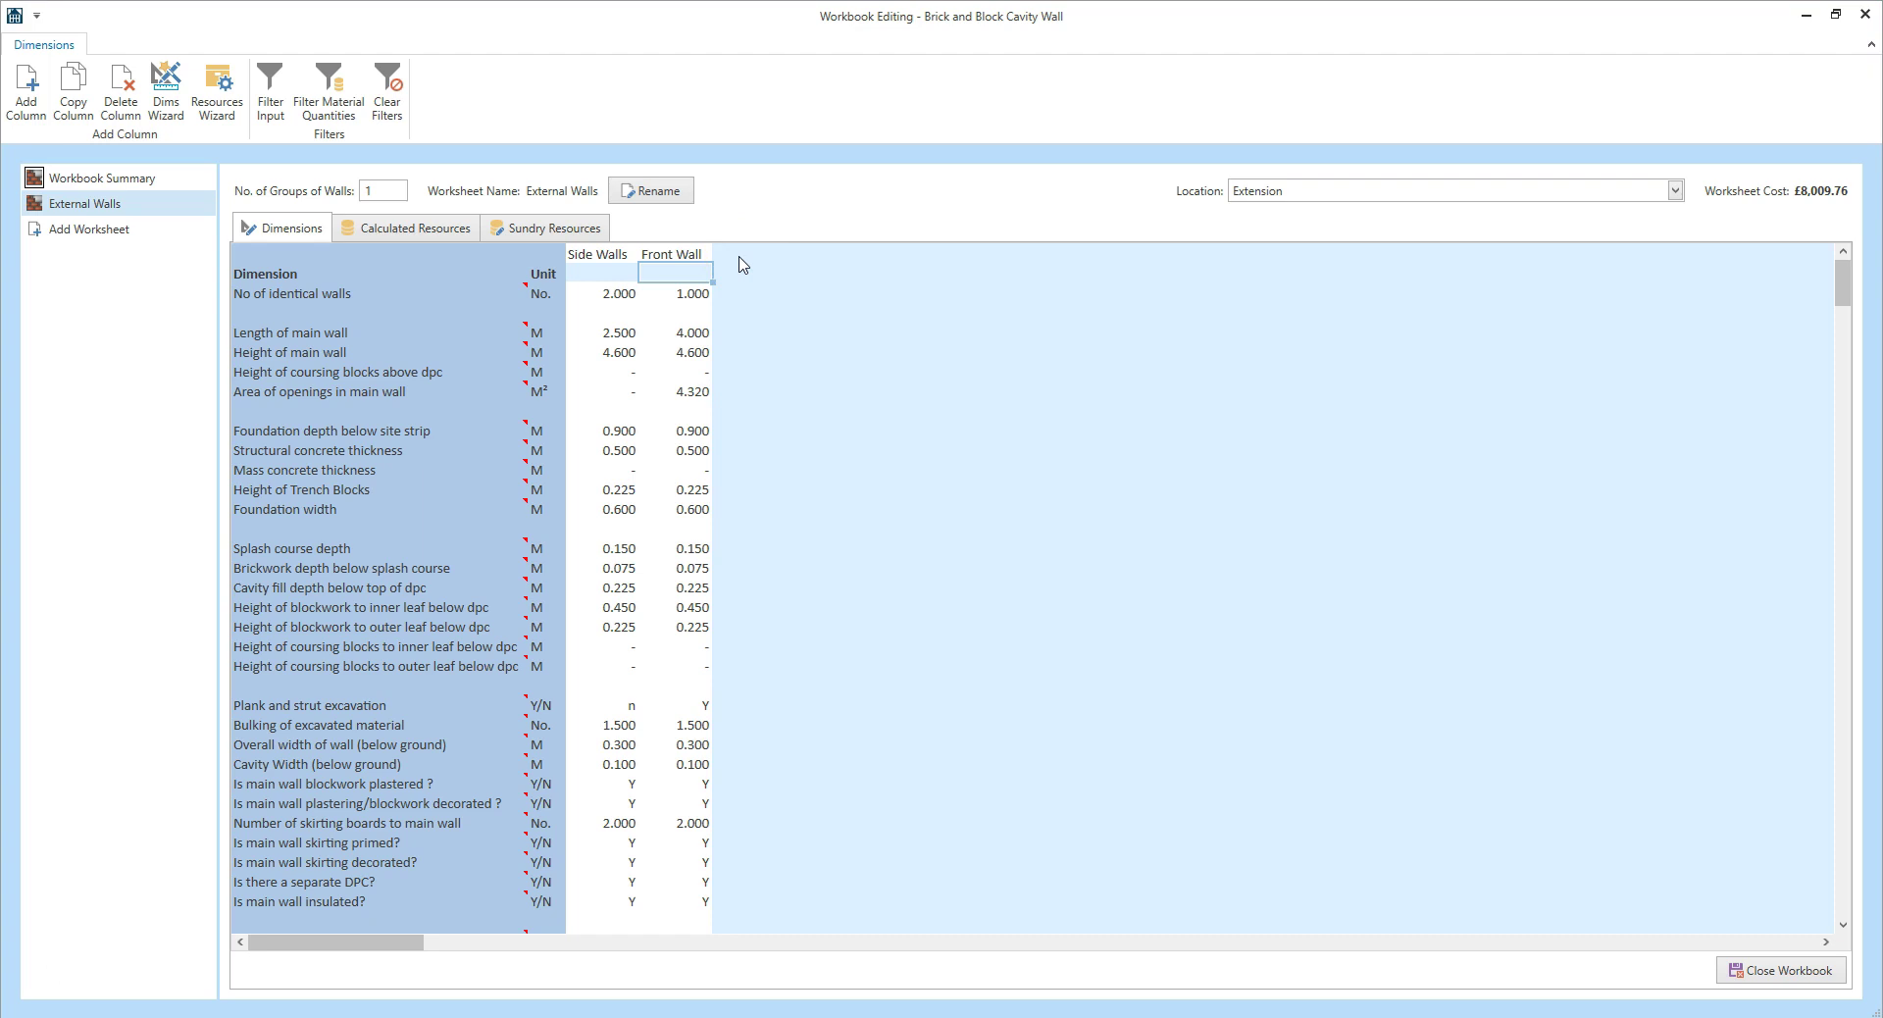
# - Check the Front Wall column values, then start the Resources Wizard review for the cavity wall
pyautogui.click(739, 264)
pyautogui.click(723, 336)
pyautogui.click(721, 372)
pyautogui.moveTo(724, 408); pyautogui.dragTo(723, 507)
pyautogui.click(726, 664)
pyautogui.moveTo(725, 664); pyautogui.dragTo(725, 654)
pyautogui.moveTo(727, 655); pyautogui.dragTo(726, 400)
pyautogui.click(218, 122)
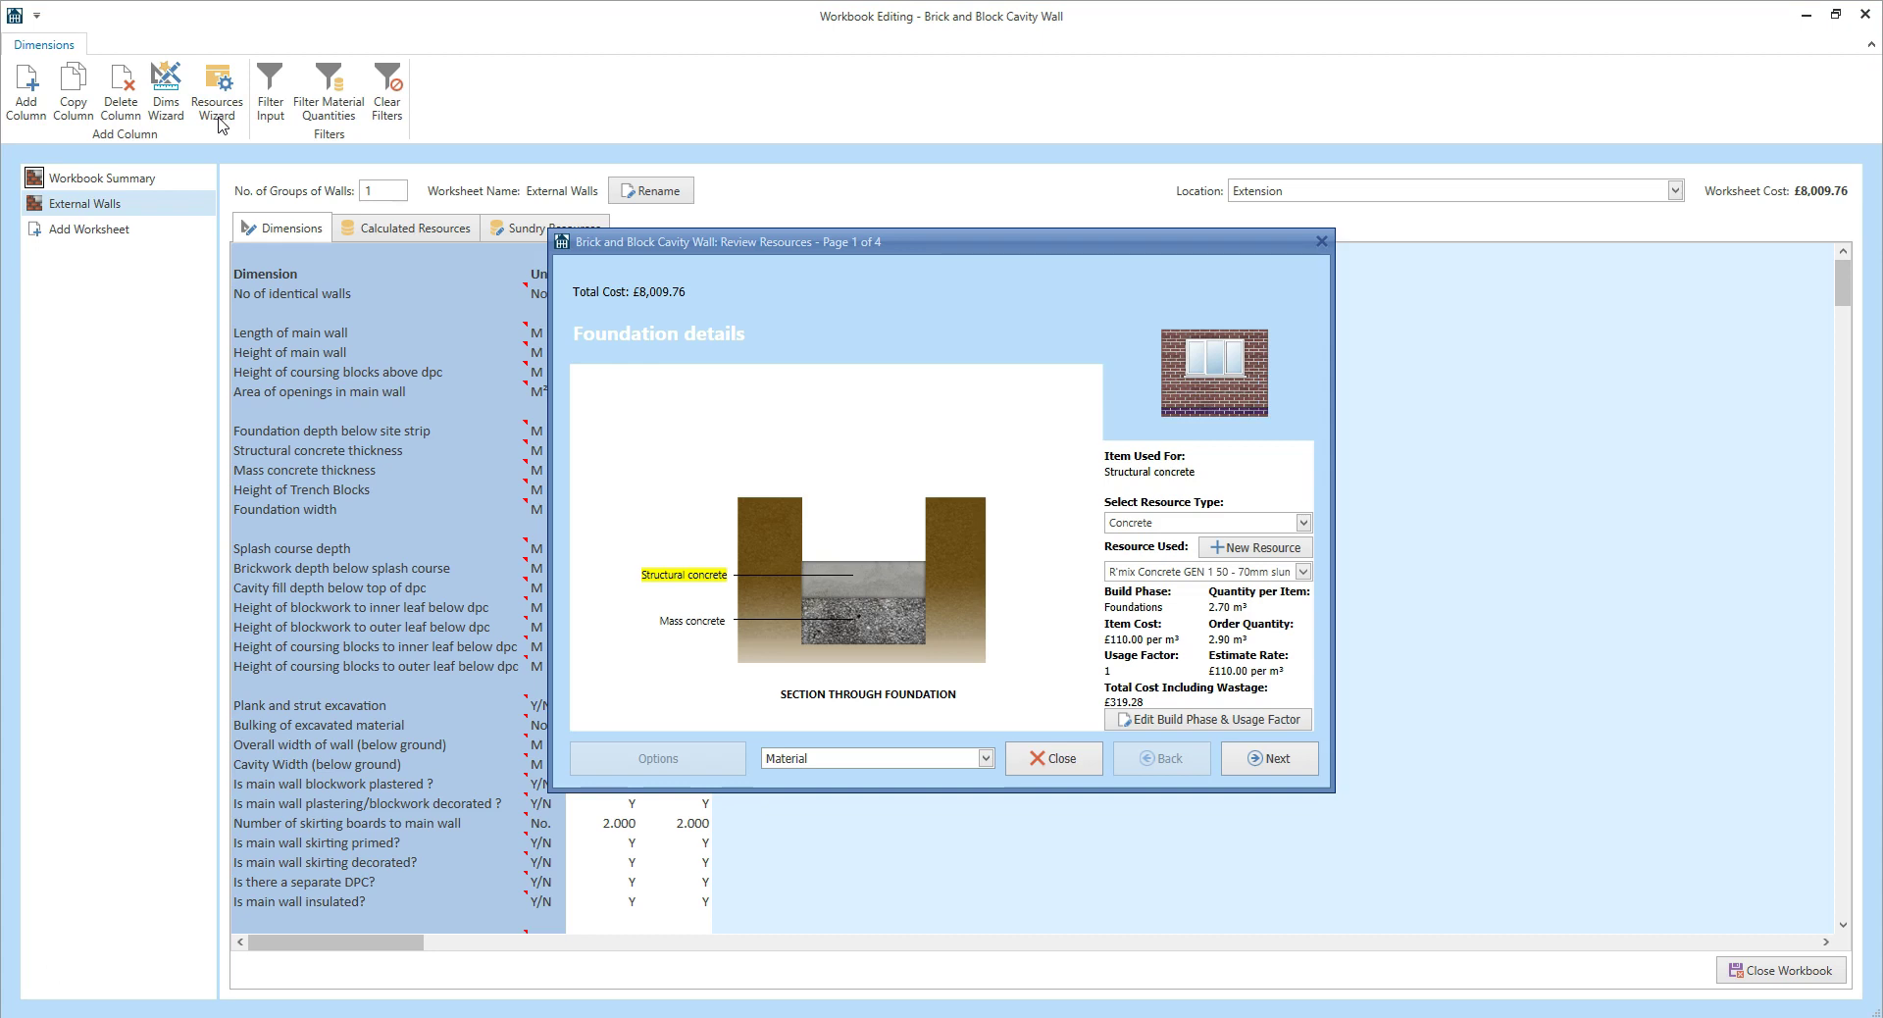
# - Step through the footing and wall details pages, inspecting the splash course bricks and cavity insulation
pyautogui.moveTo(693, 585)
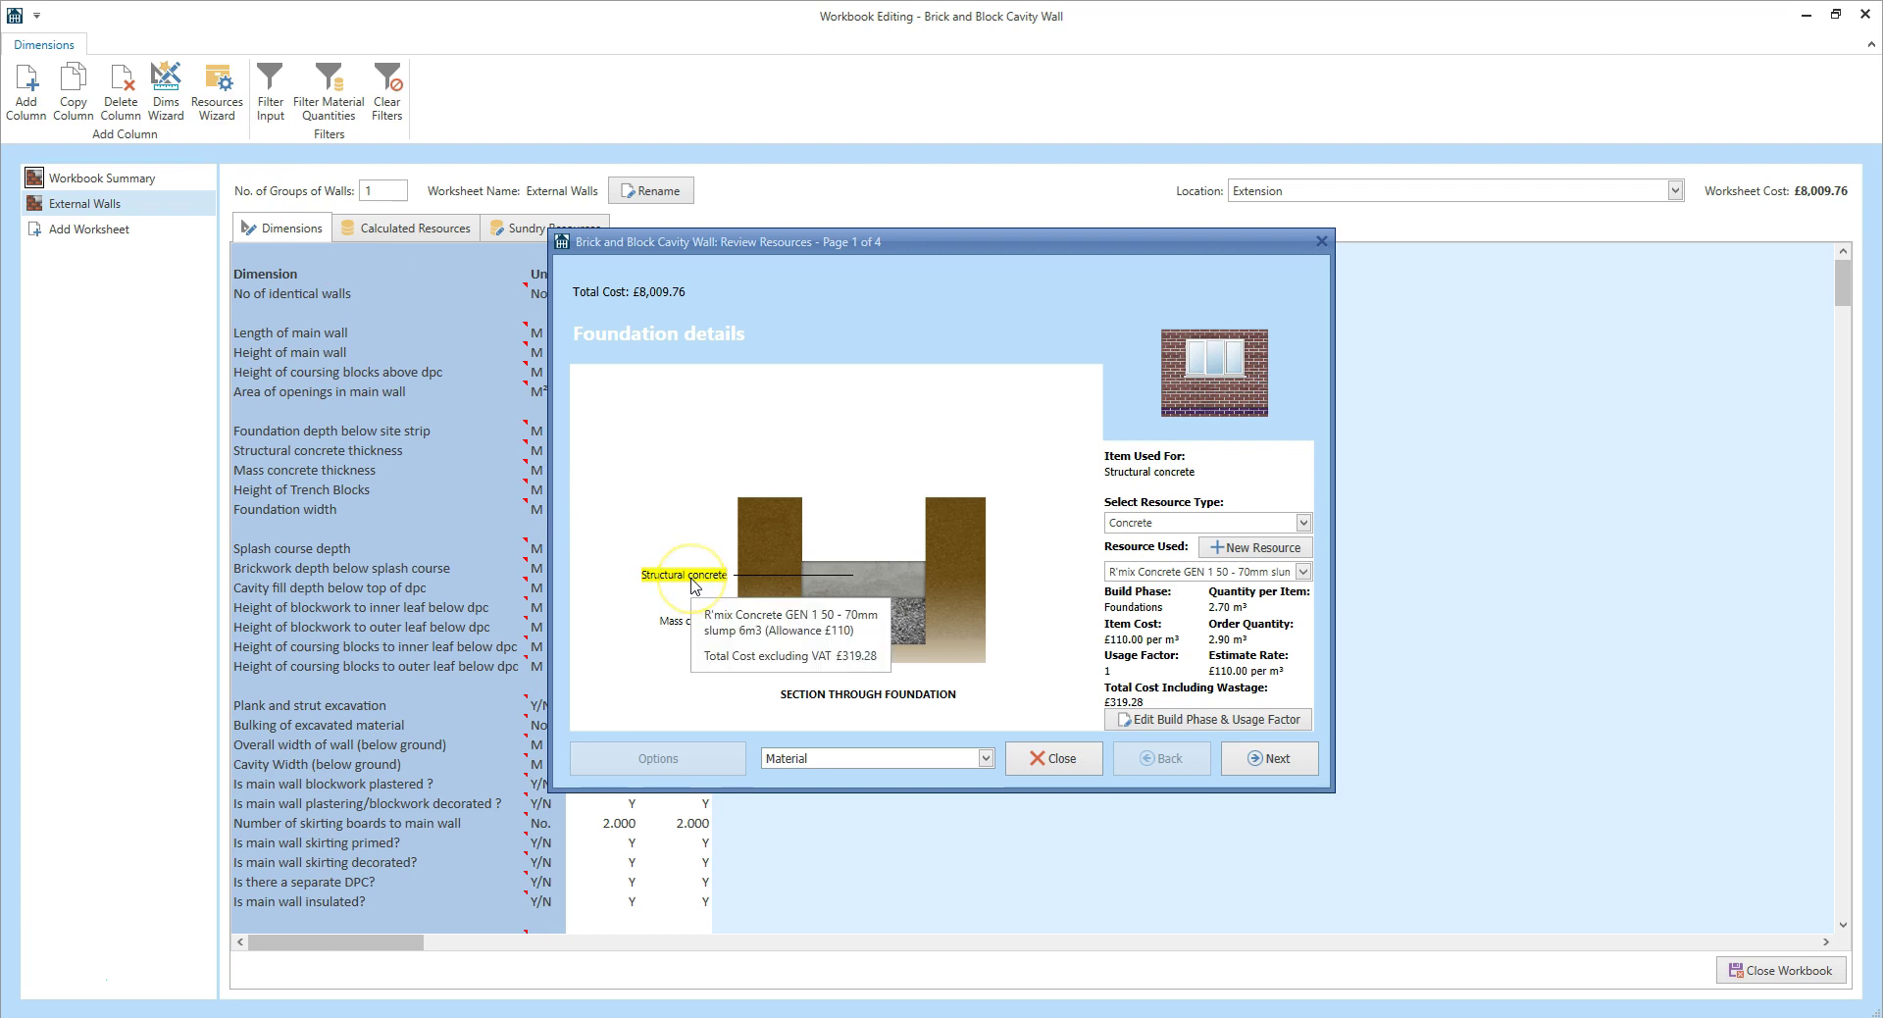
pyautogui.click(1280, 764)
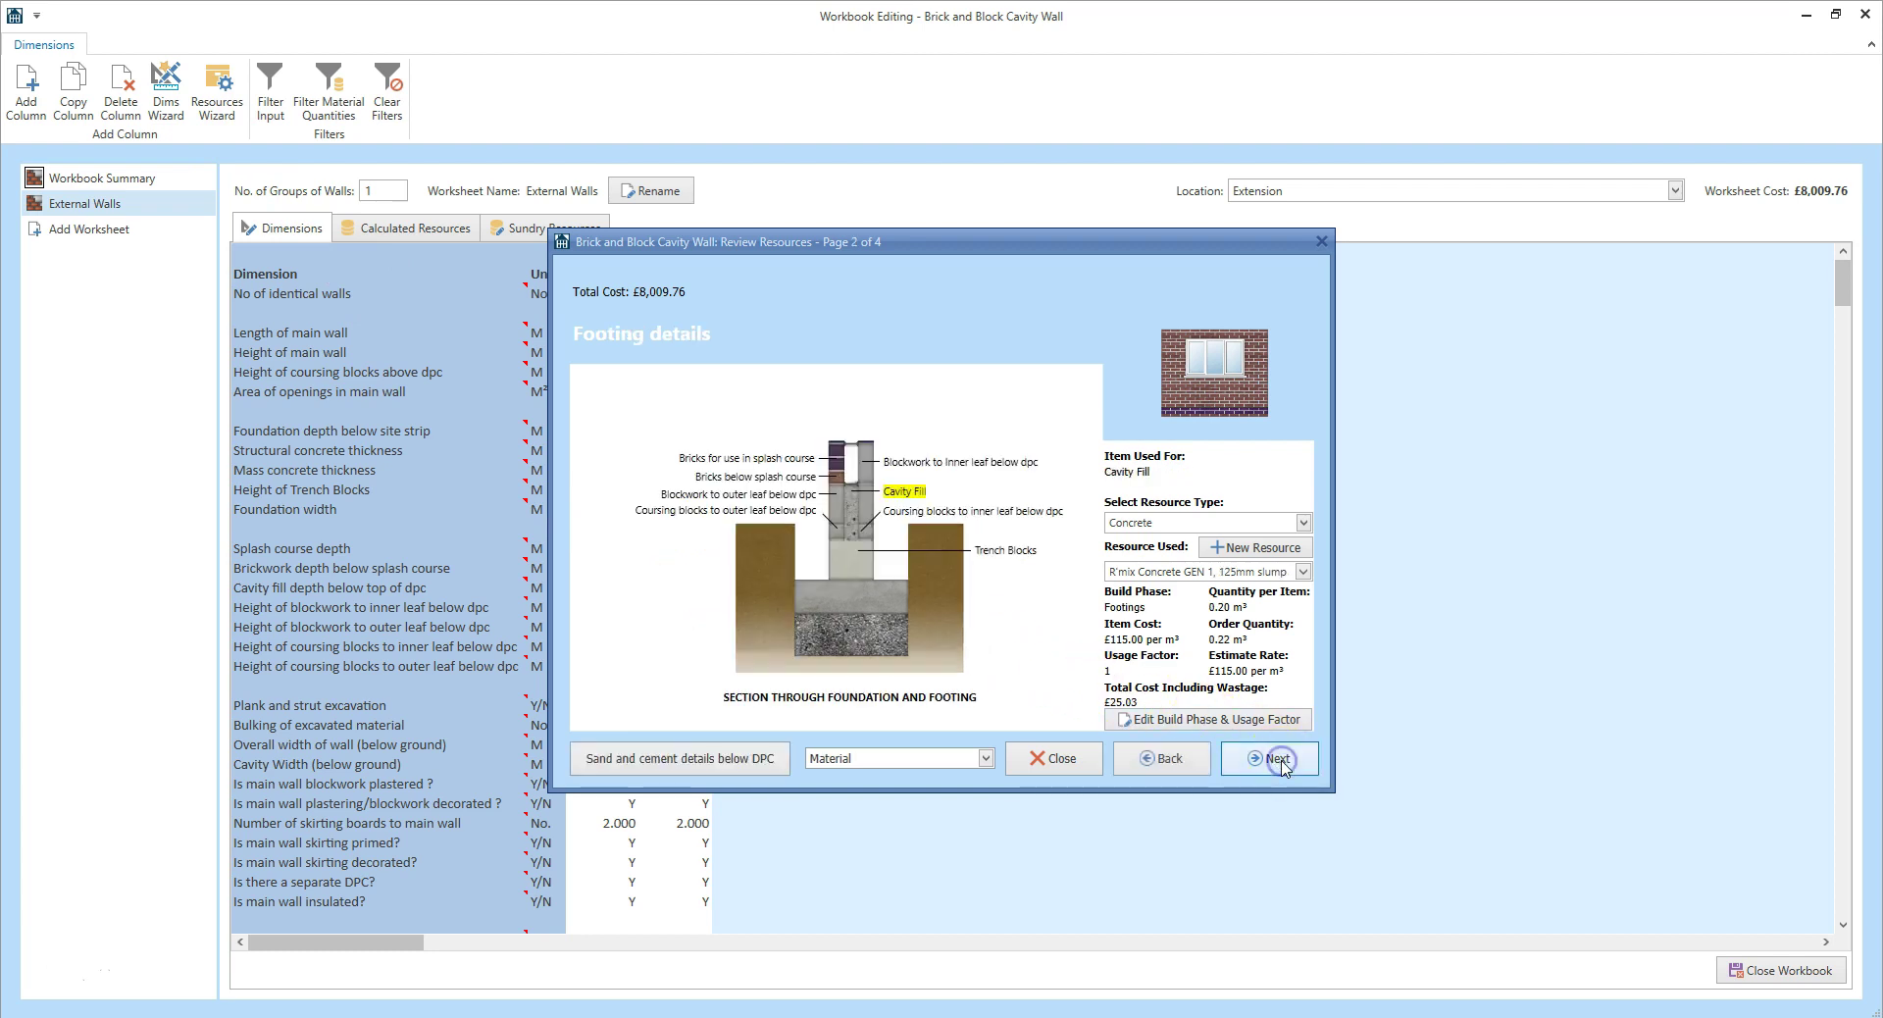
pyautogui.click(765, 457)
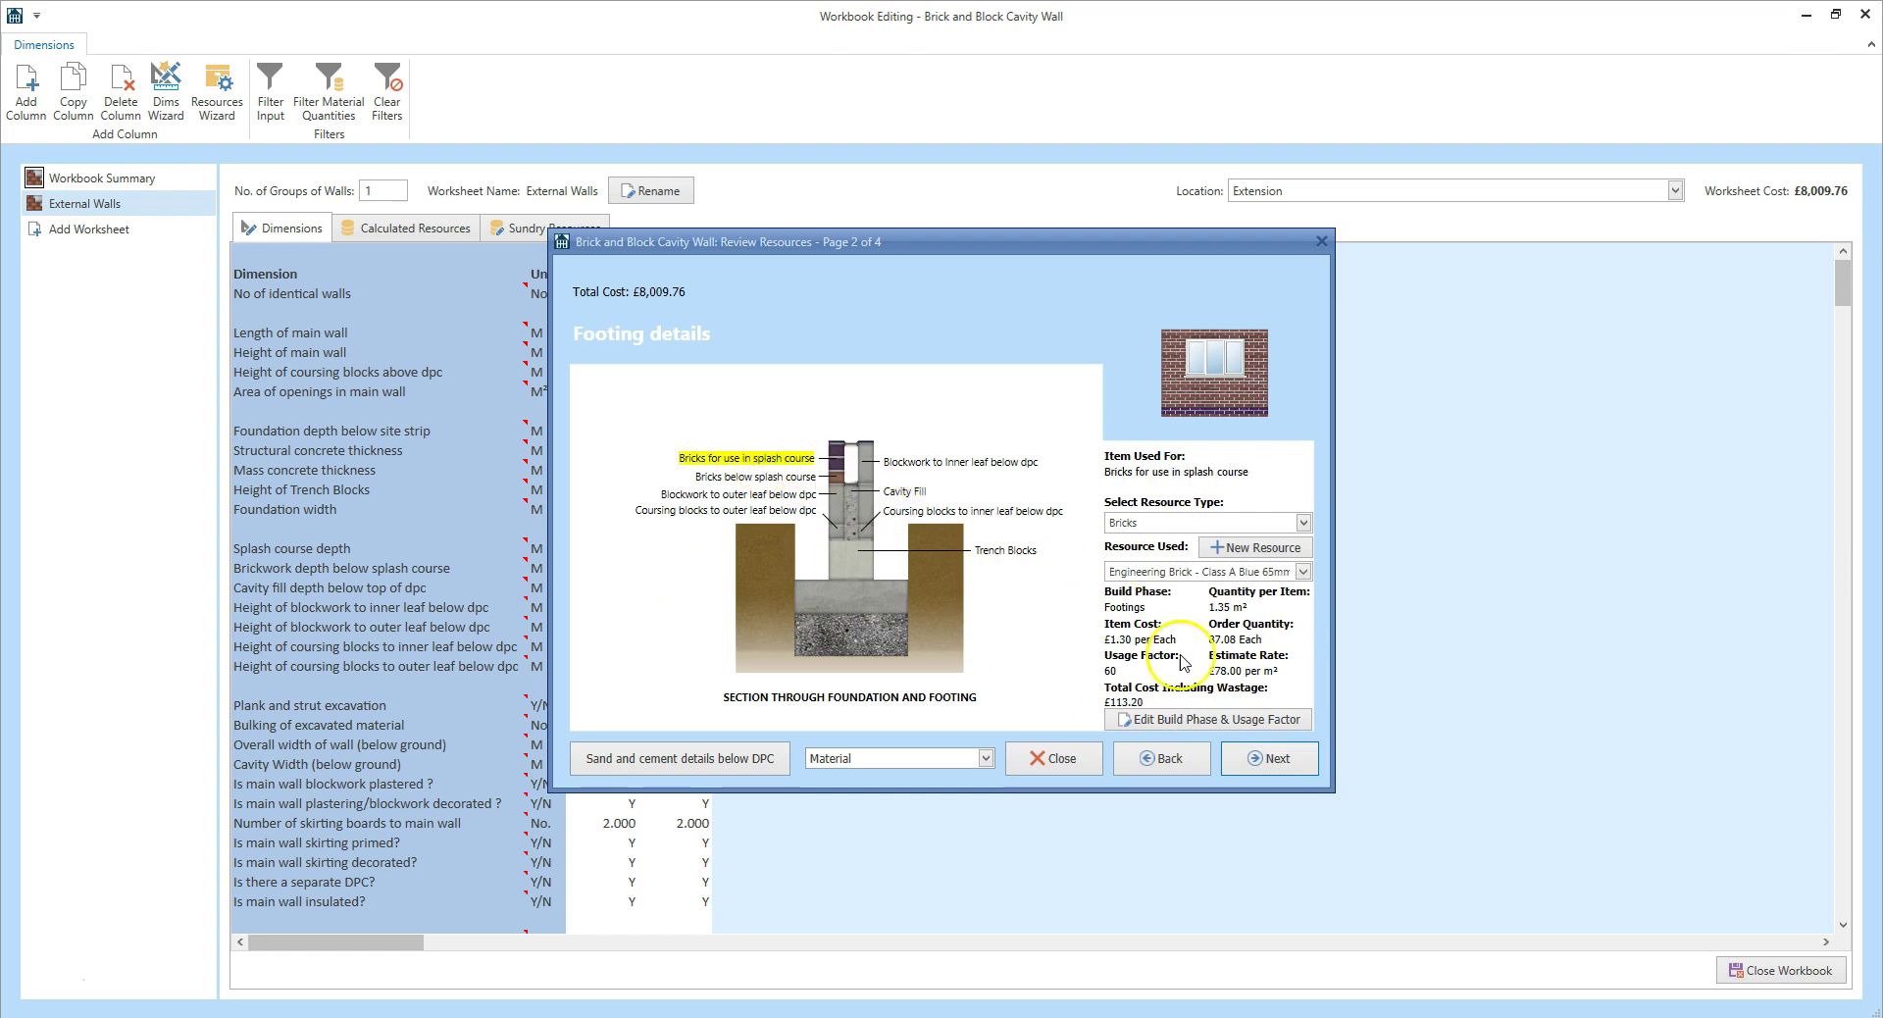
pyautogui.click(1291, 772)
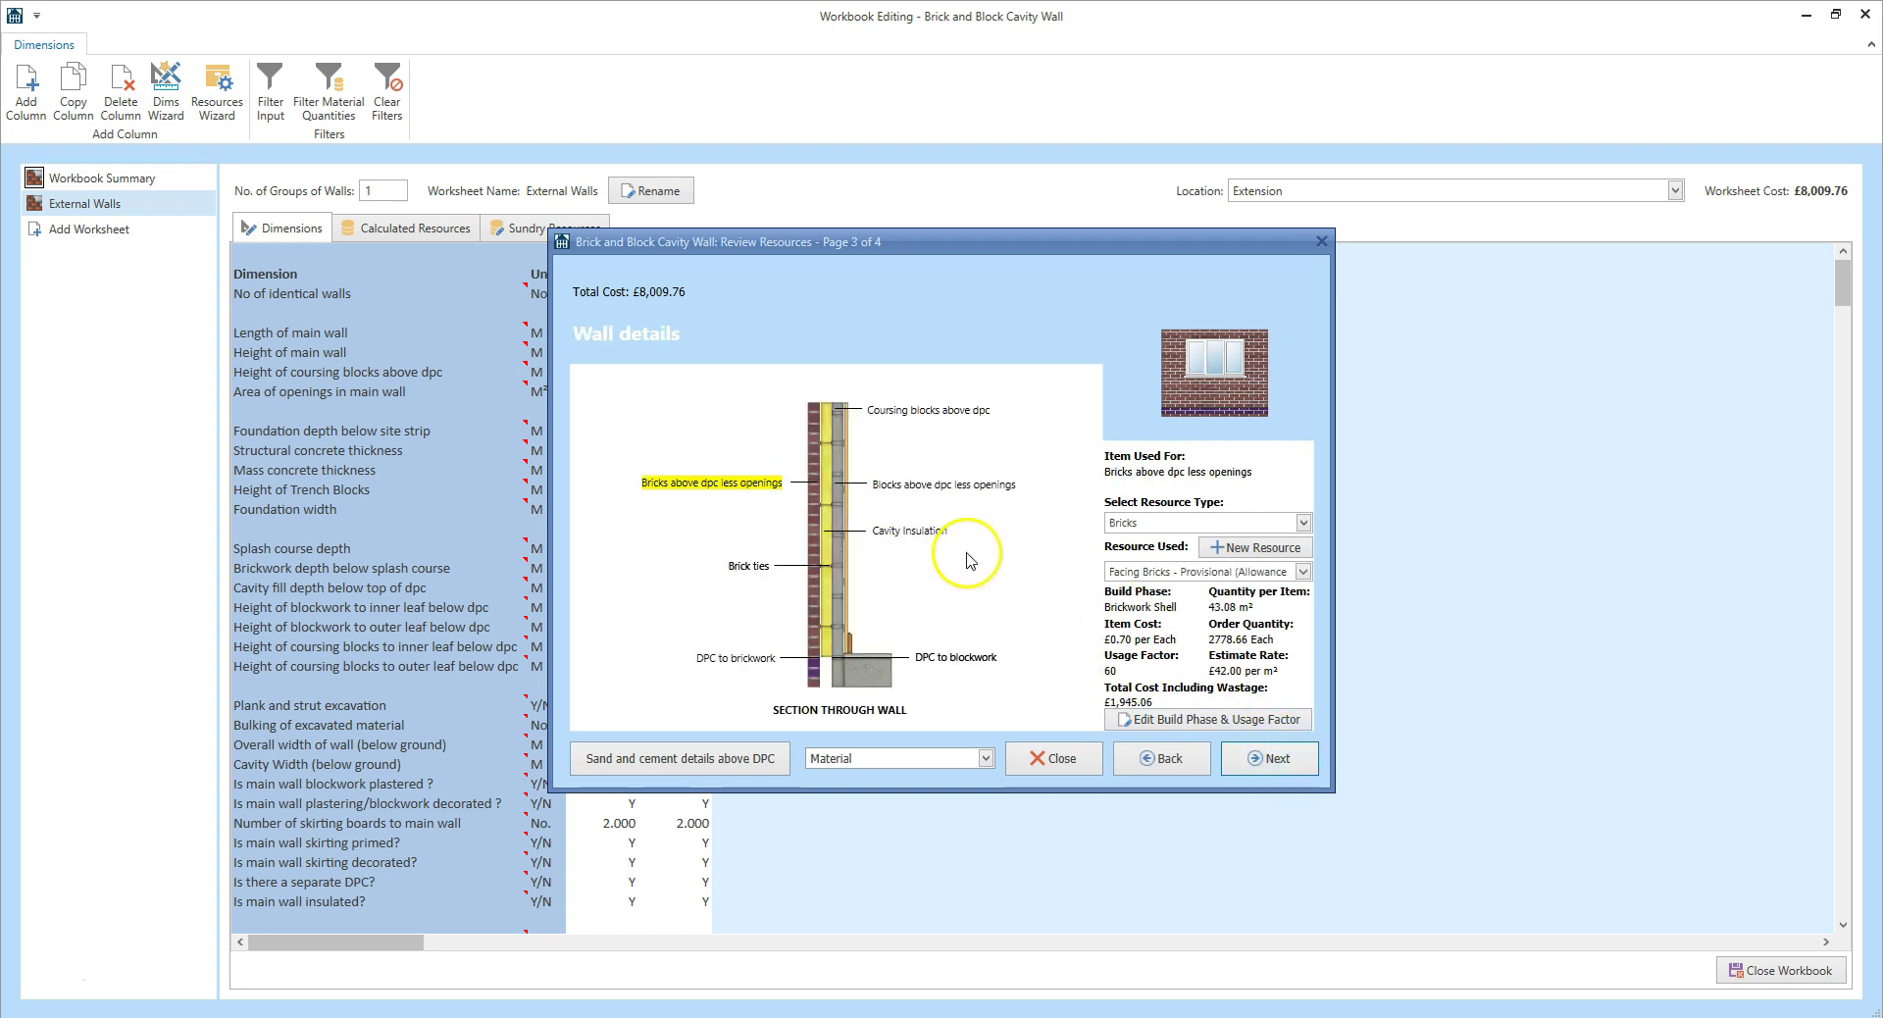
pyautogui.click(927, 534)
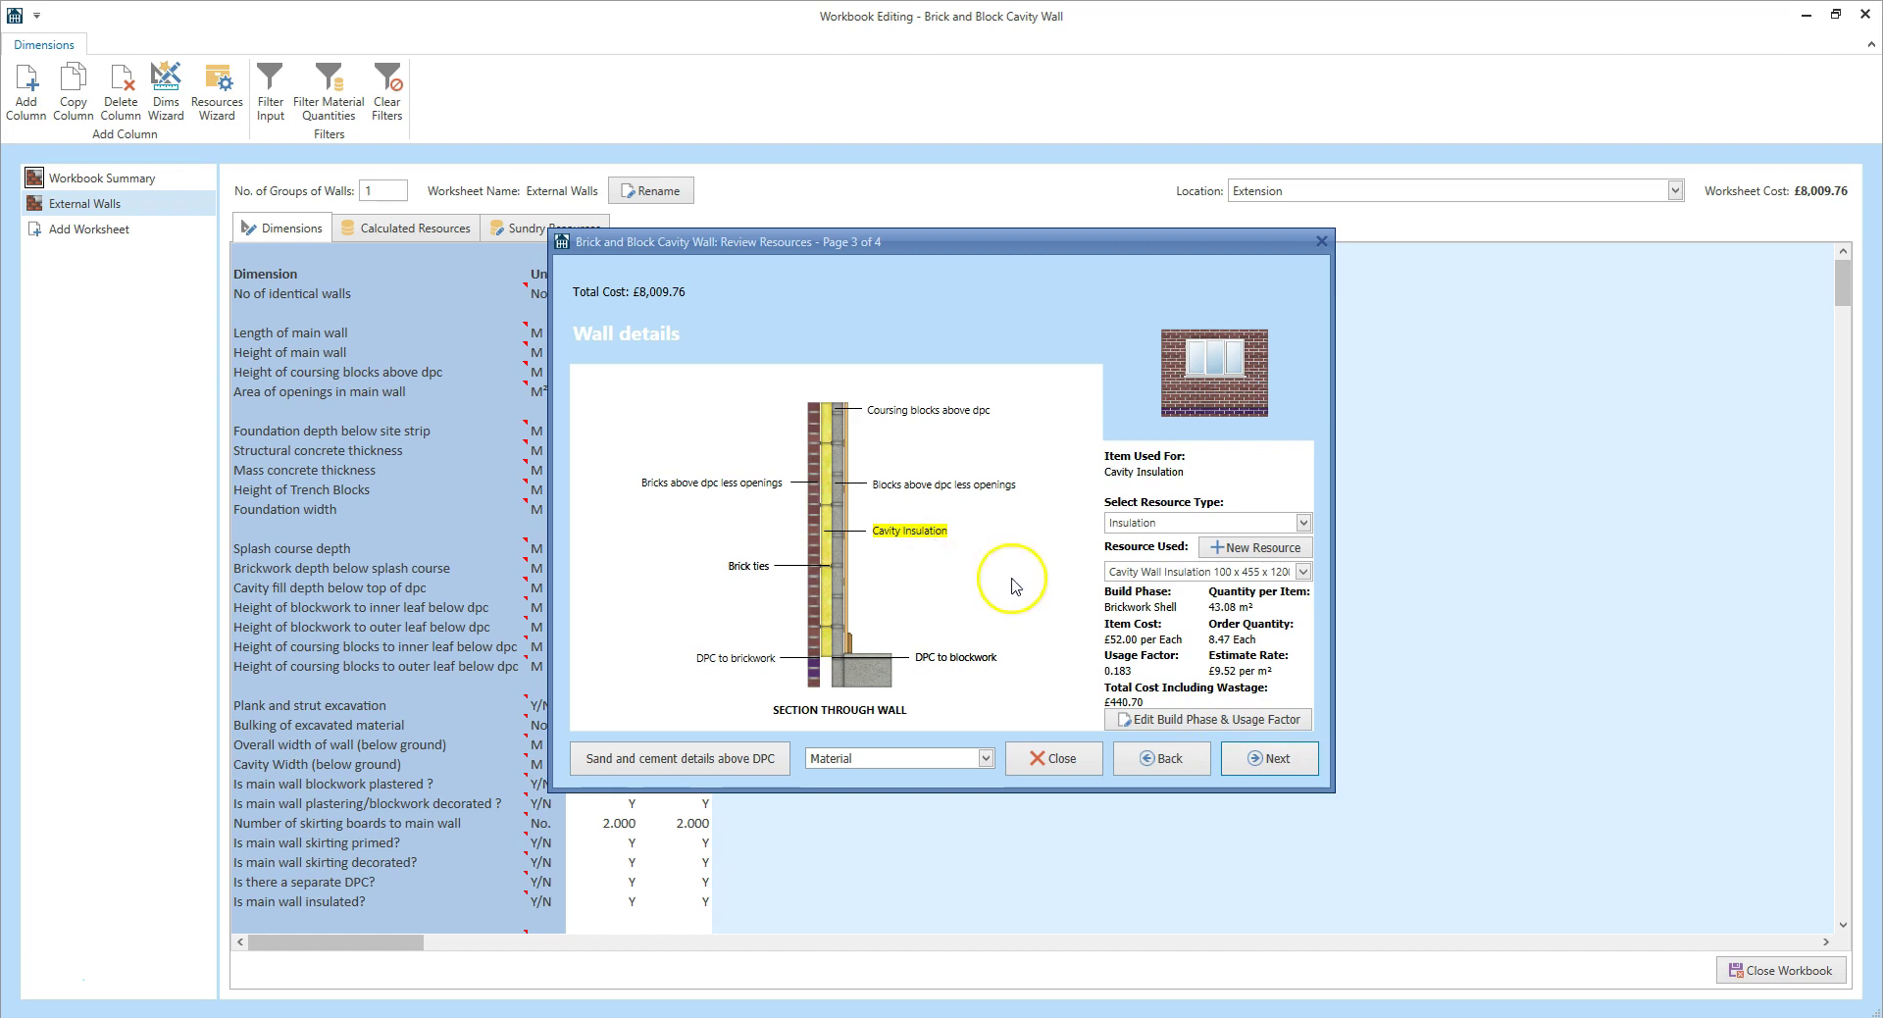
# - Inspect the wall plastering basecoat resource on the next page and close the resource review
pyautogui.click(1289, 760)
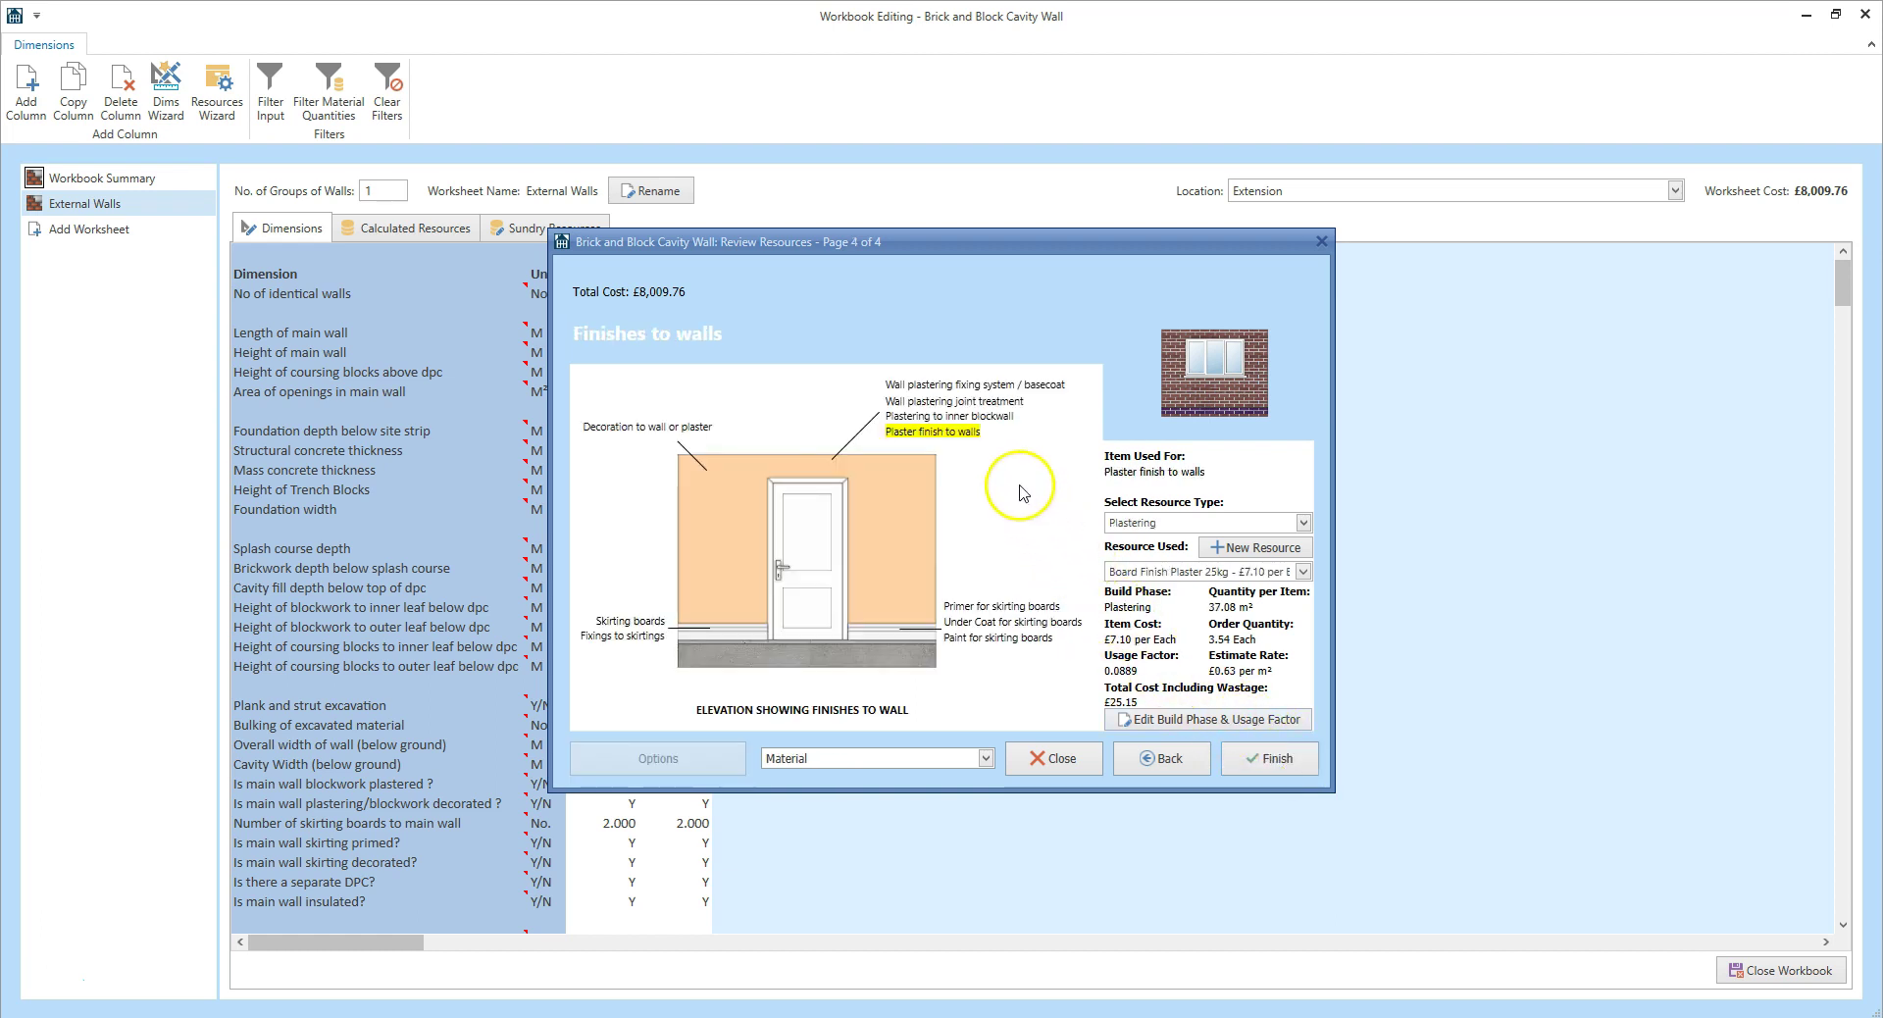
pyautogui.click(940, 385)
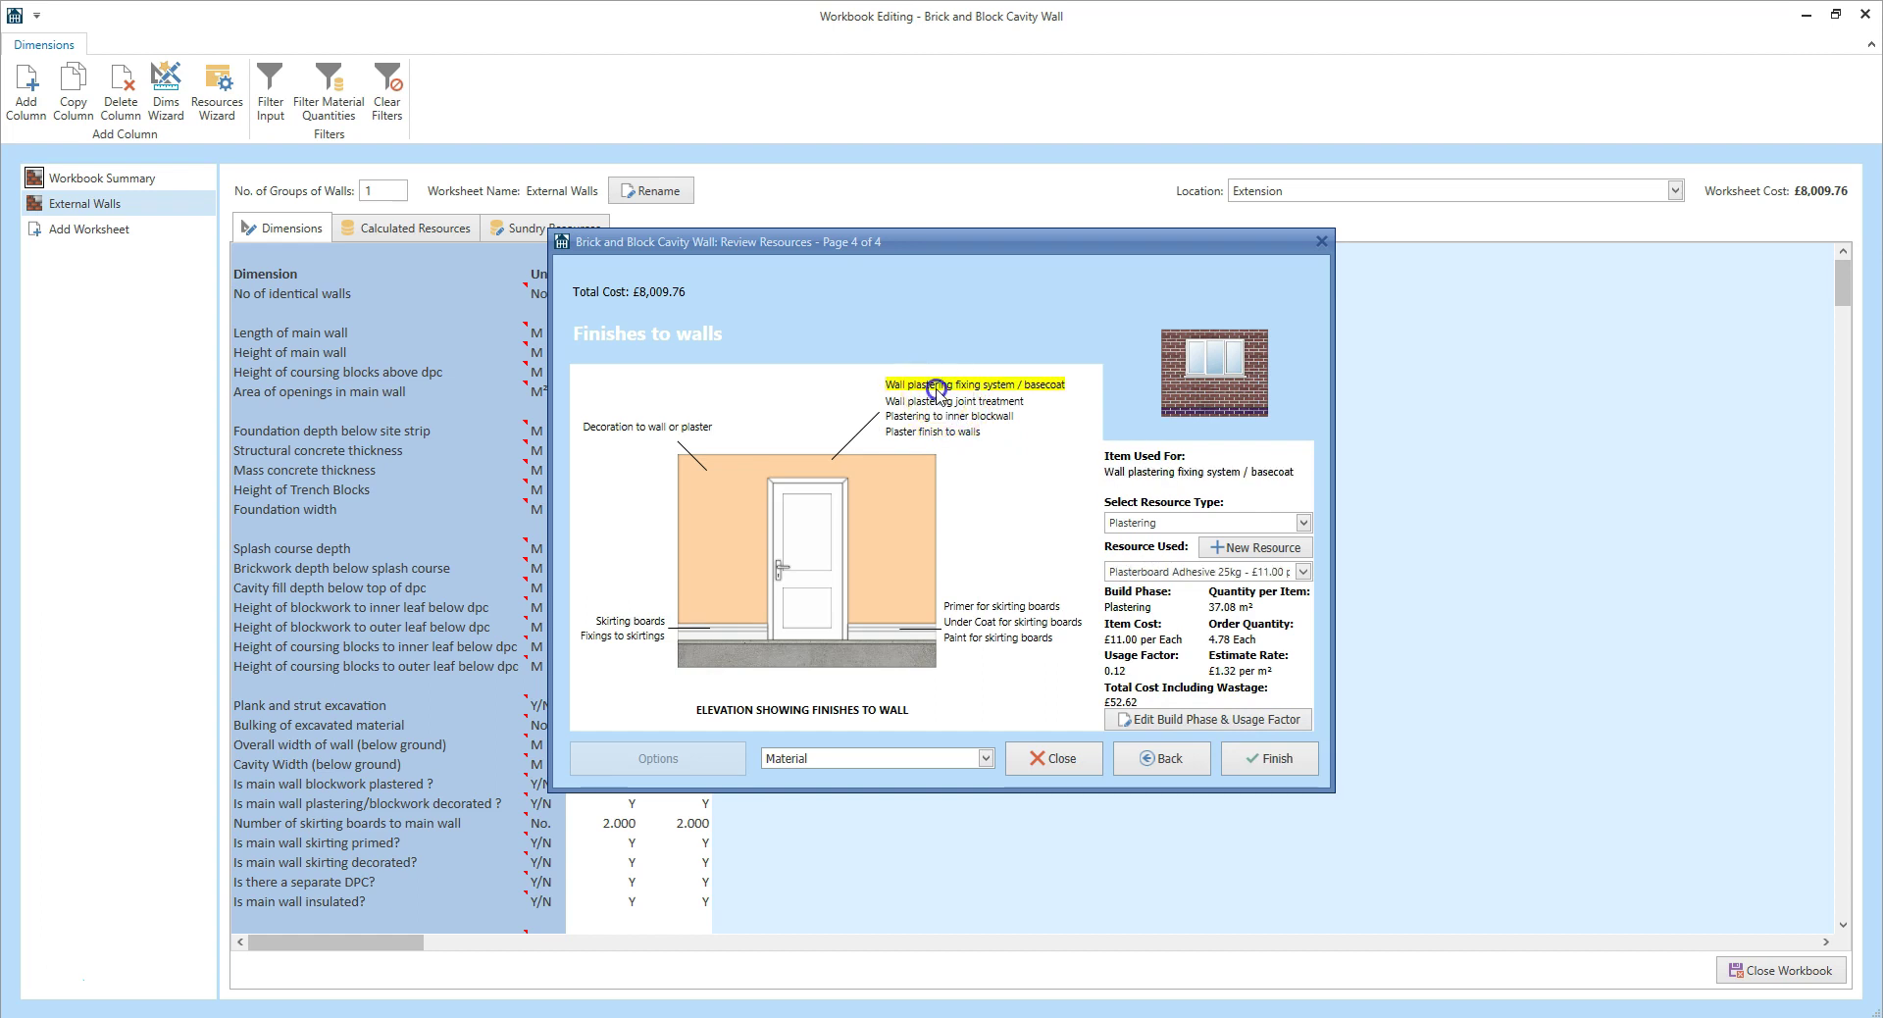
pyautogui.moveTo(938, 394)
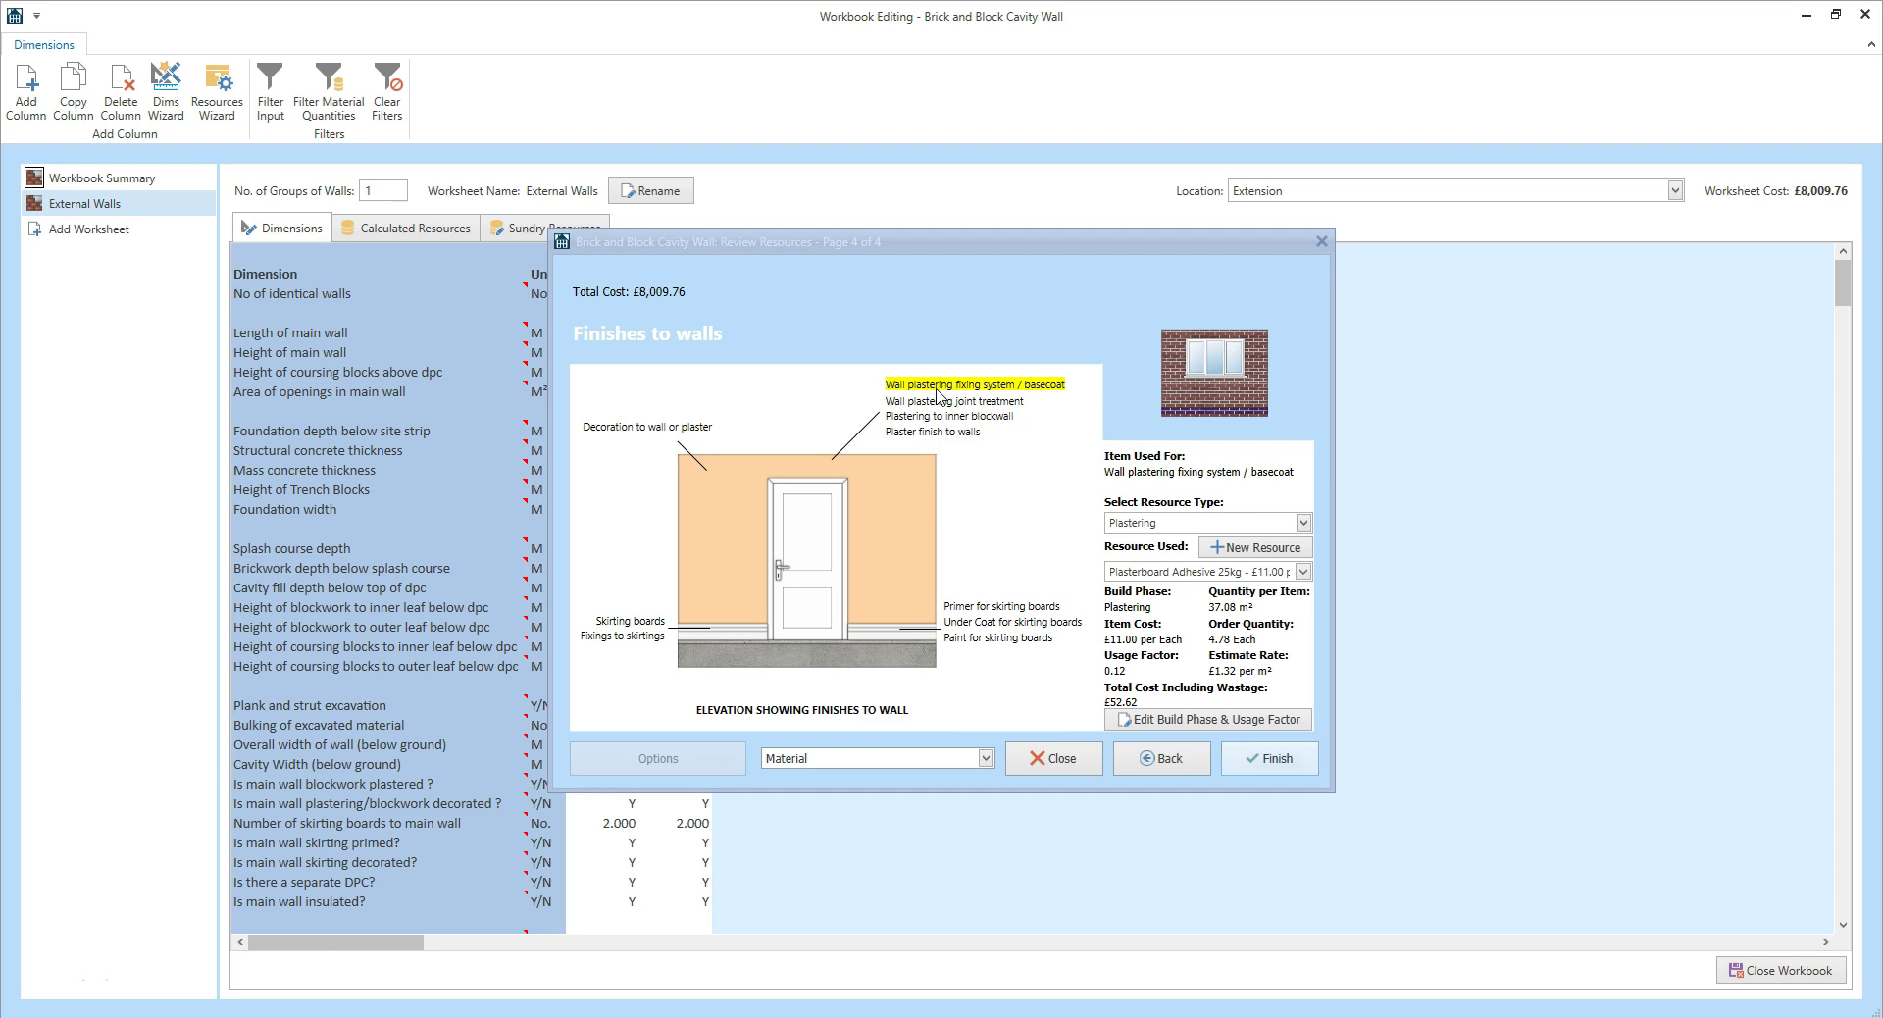
pyautogui.press('Return')
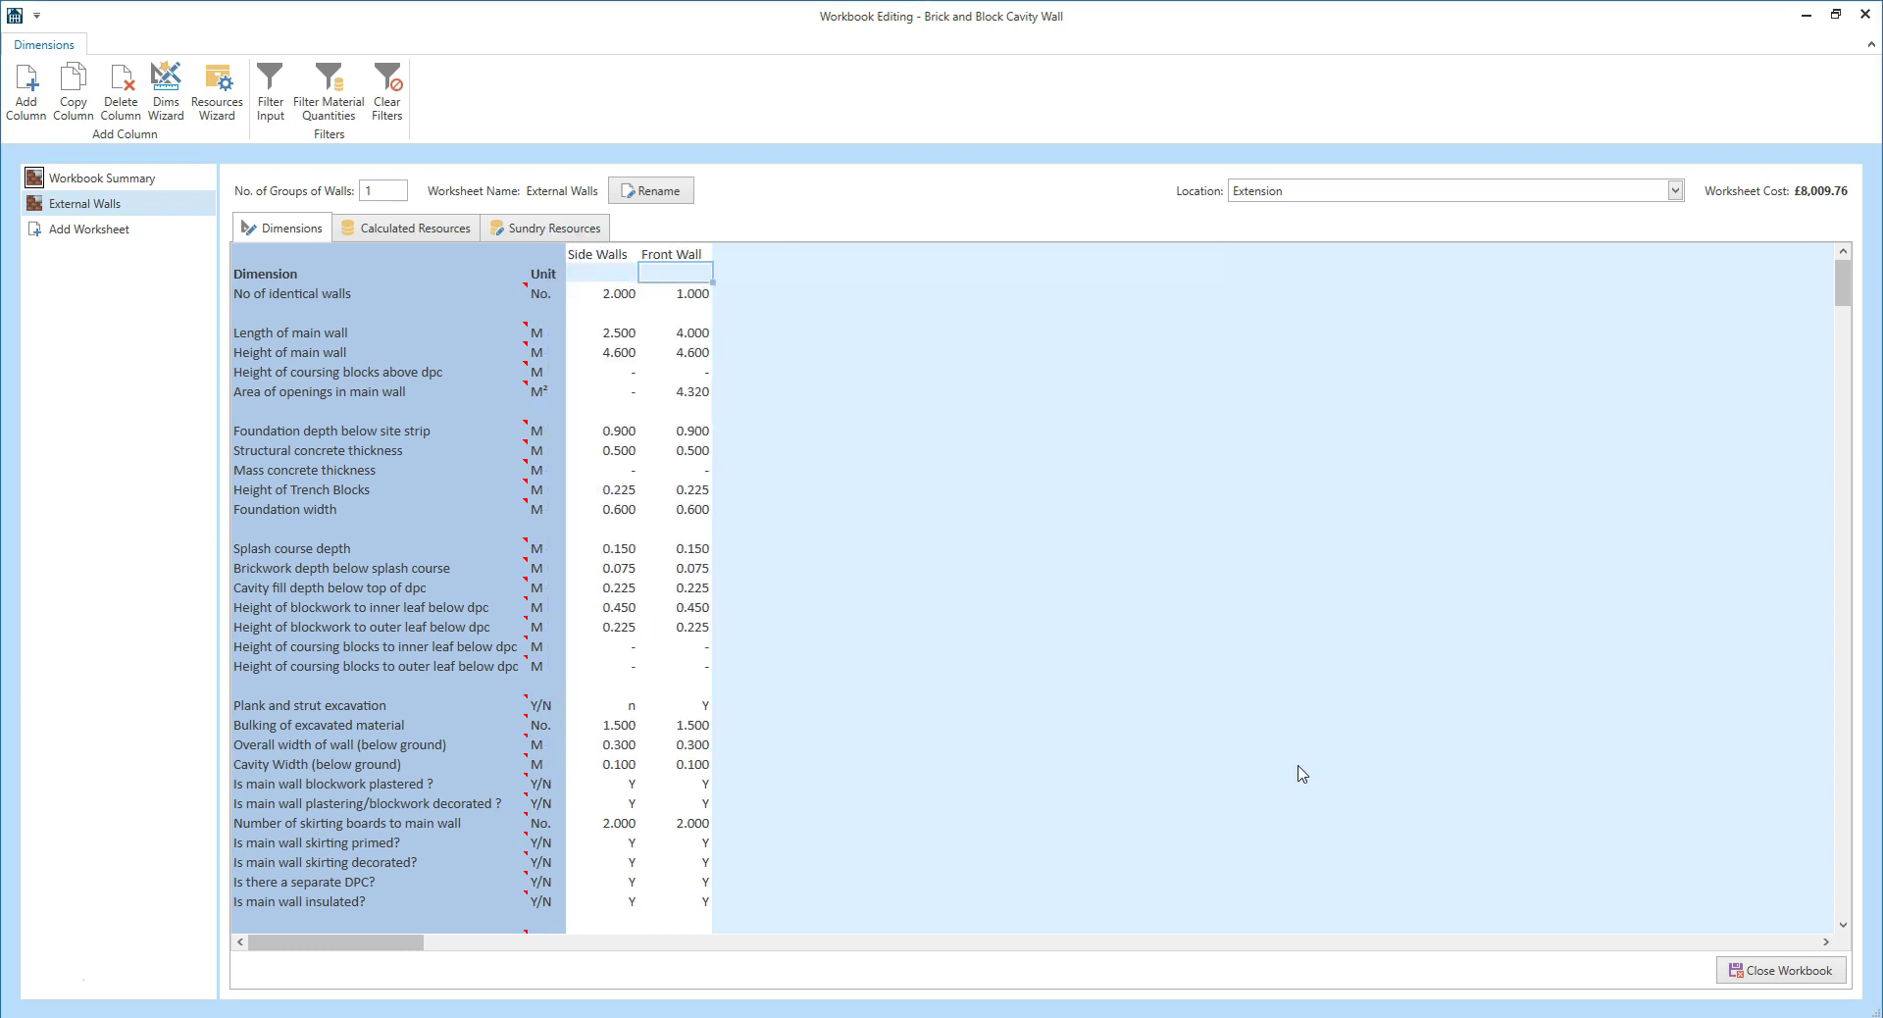
# - In Calculated Resources, select 'Bricks above dpc less openings' and start changing its resource
pyautogui.click(449, 235)
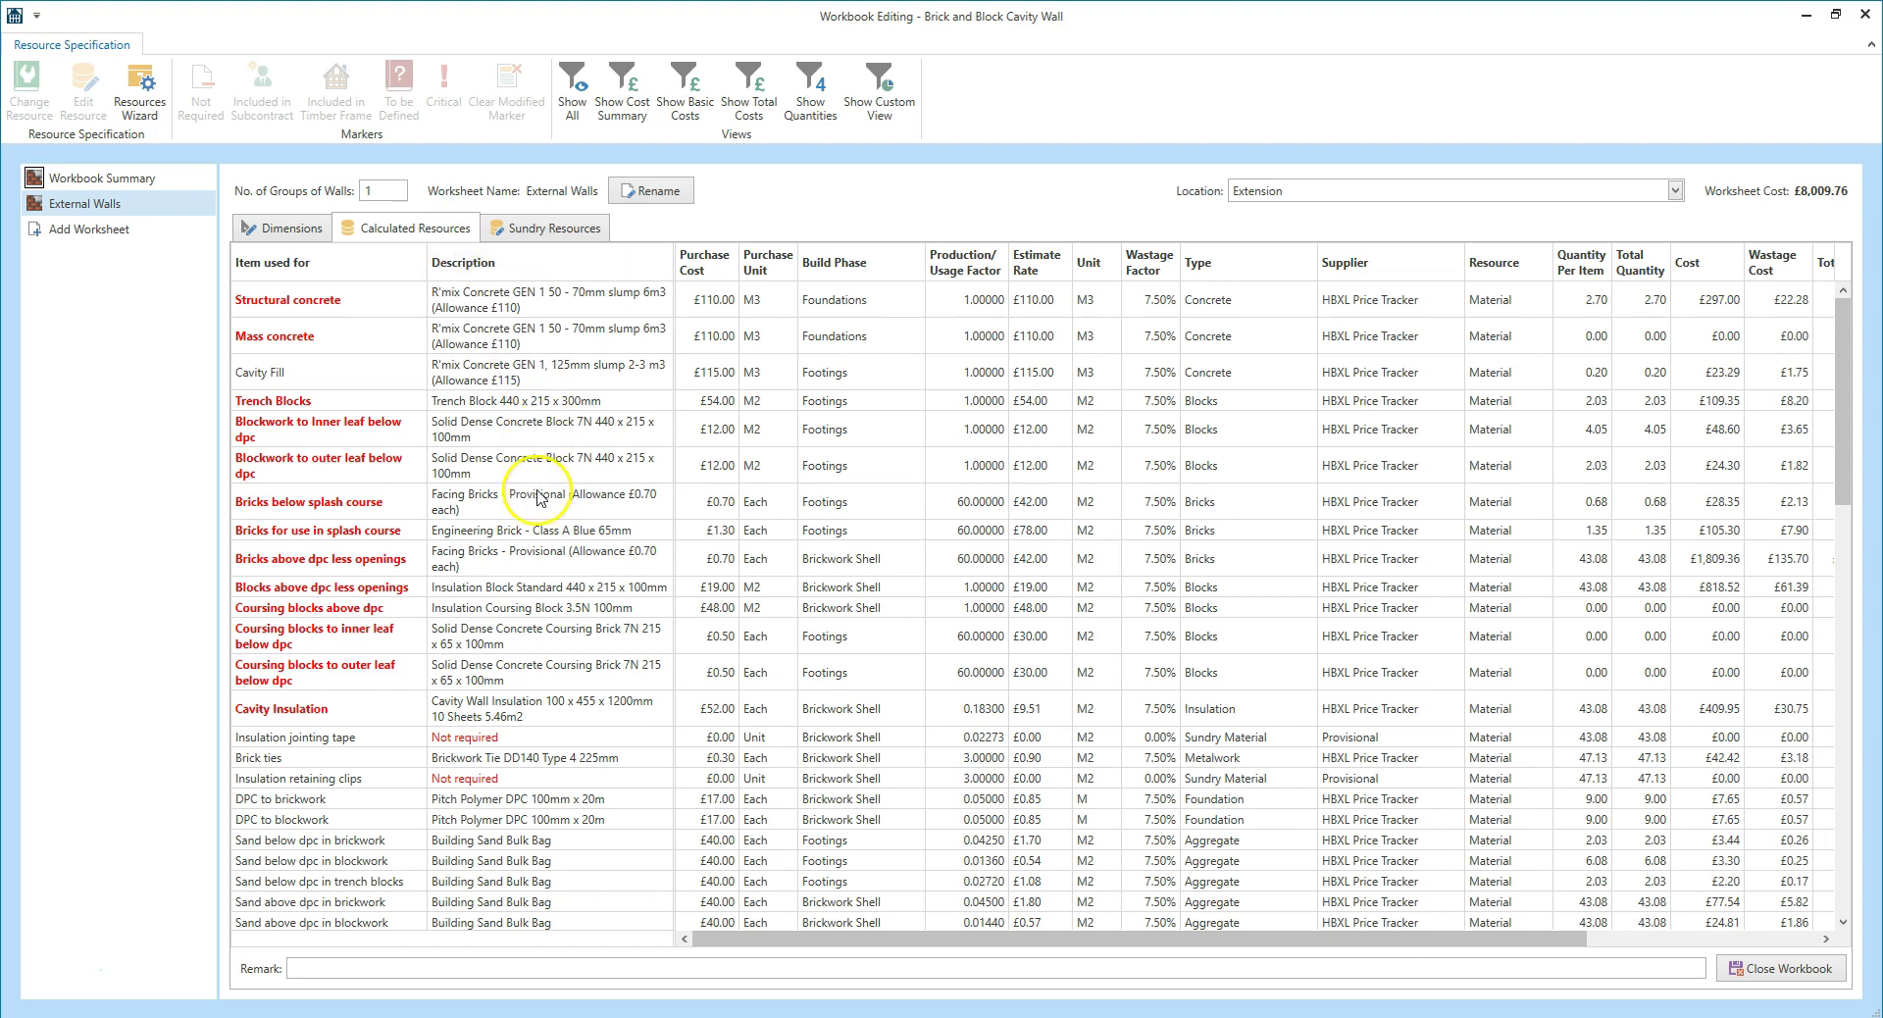
pyautogui.click(536, 554)
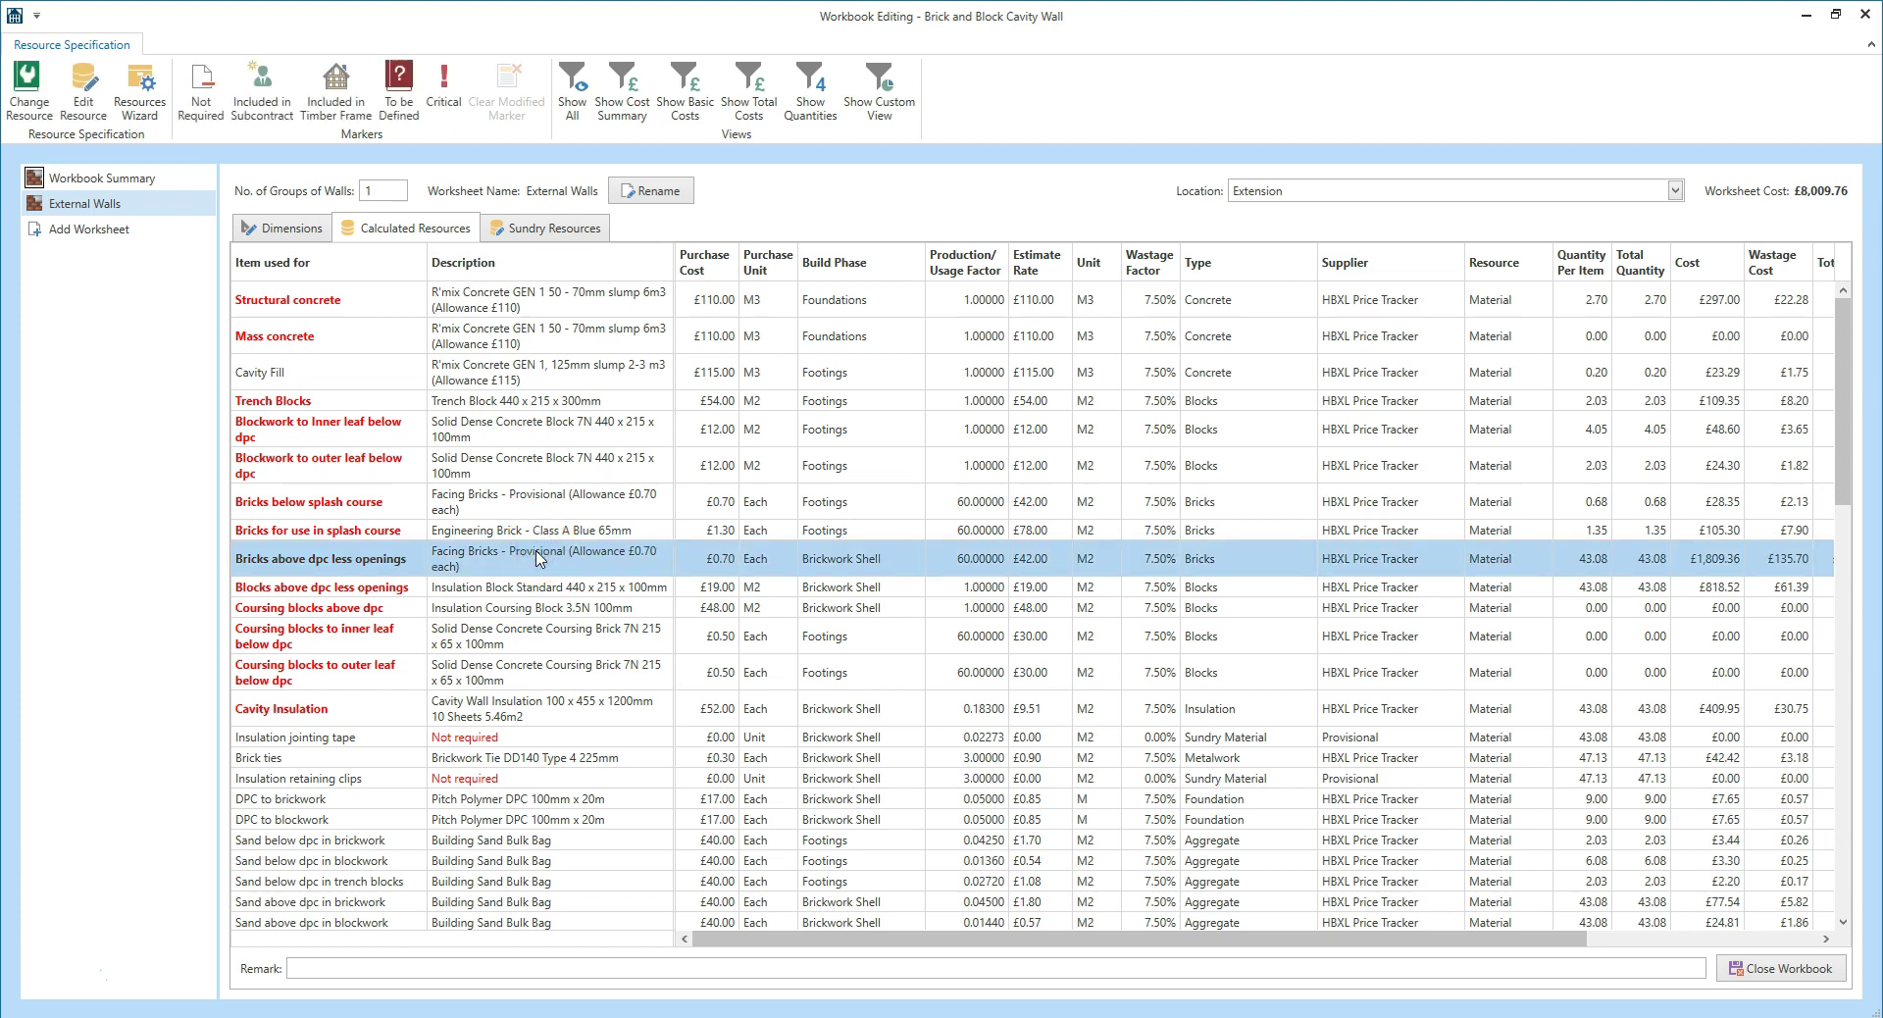
pyautogui.click(582, 708)
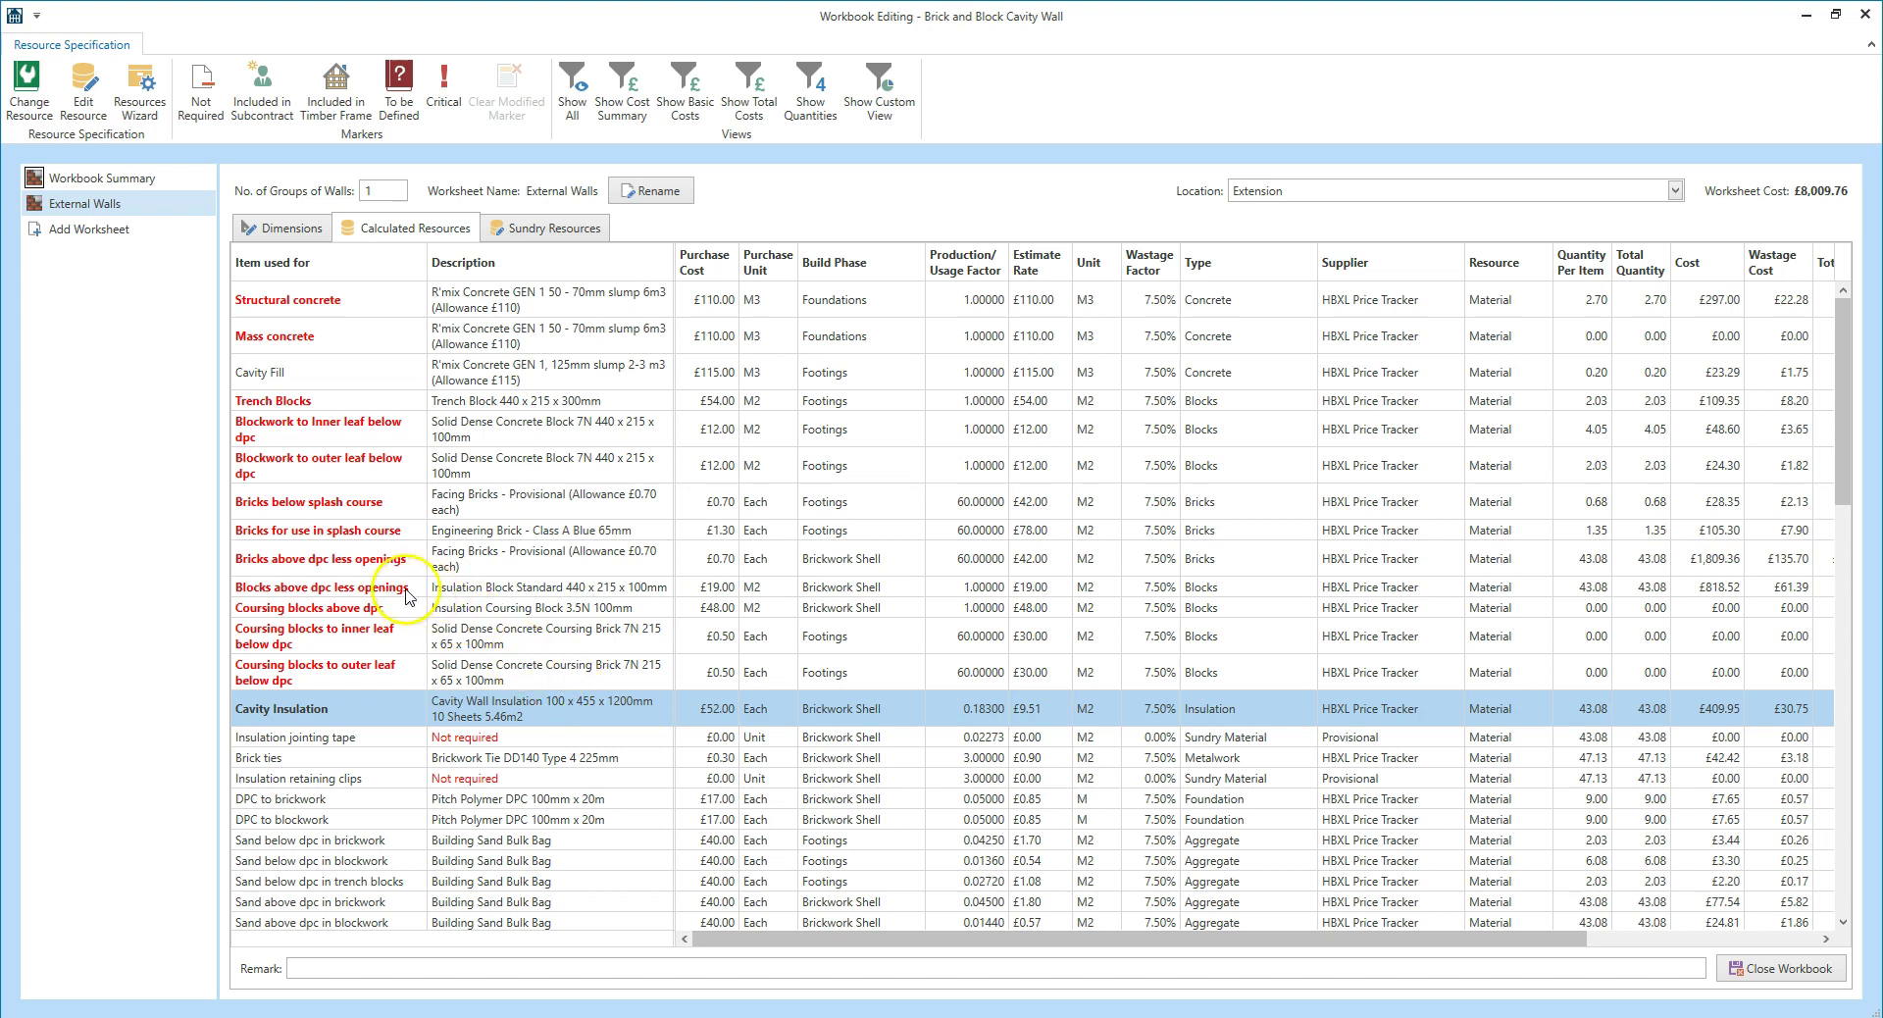
pyautogui.click(353, 567)
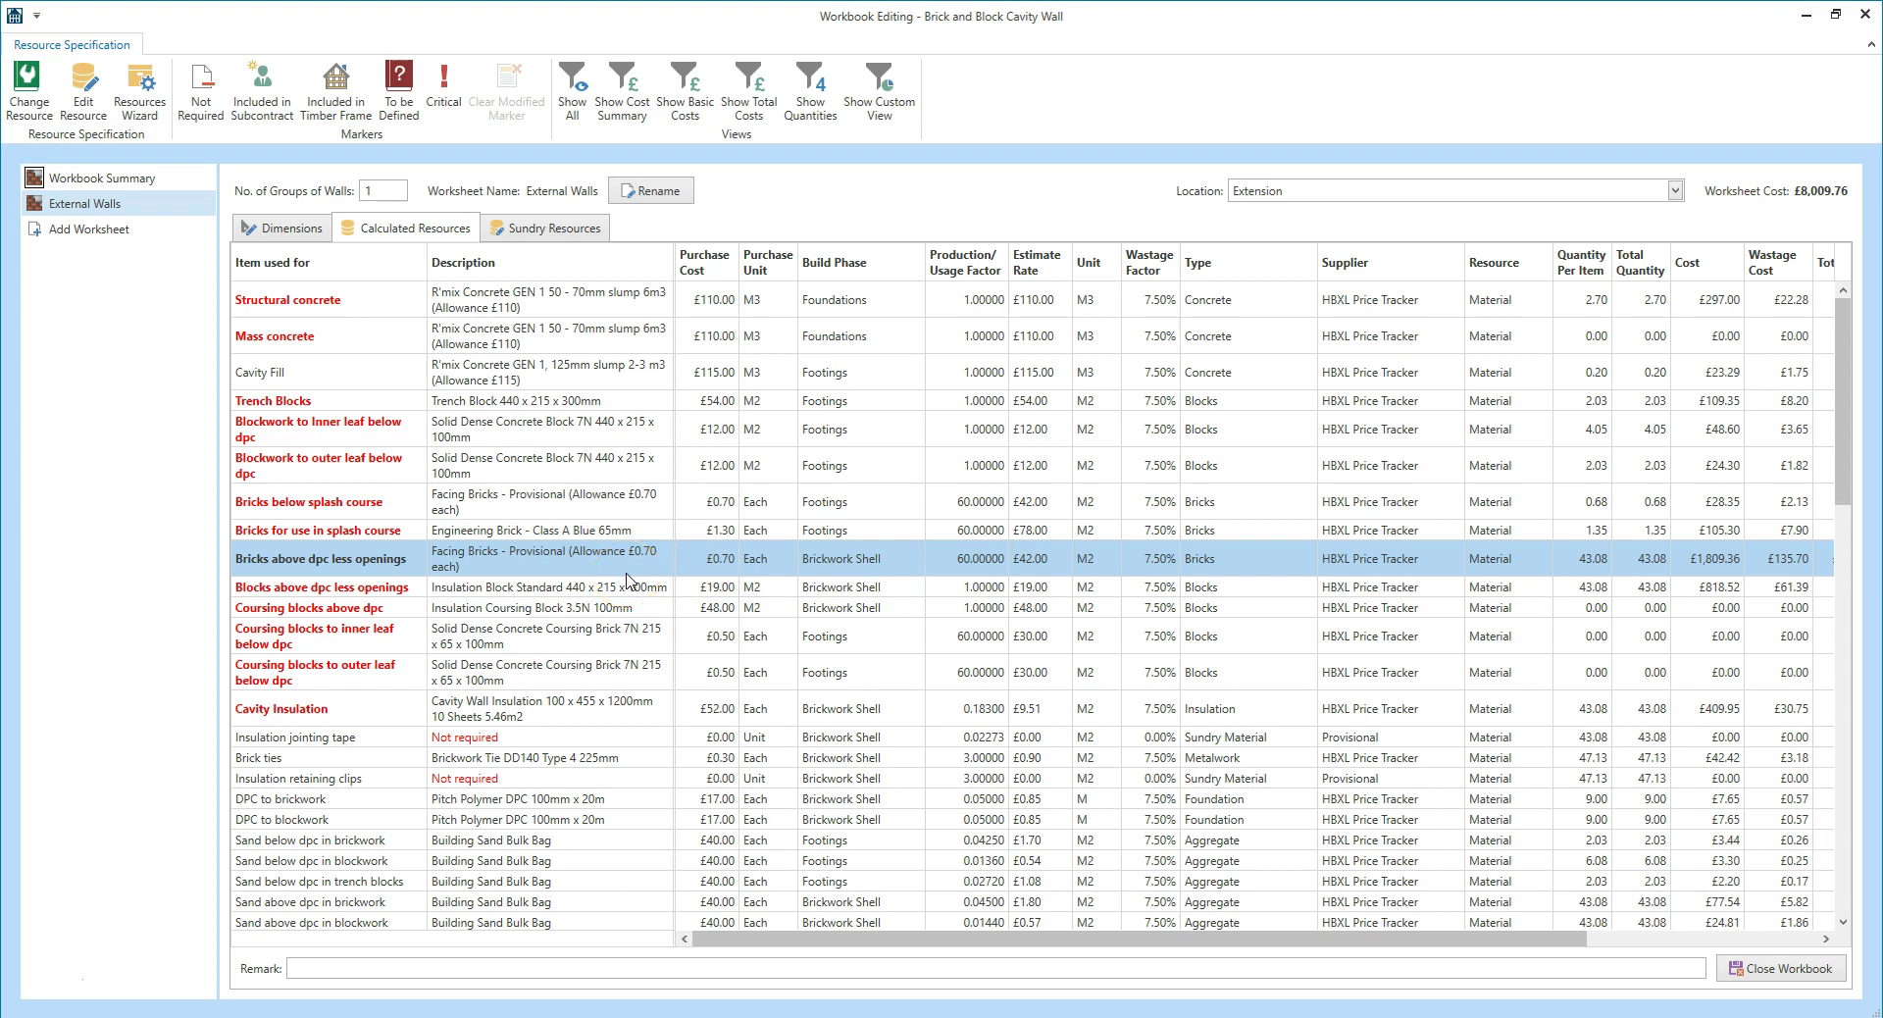
pyautogui.click(39, 113)
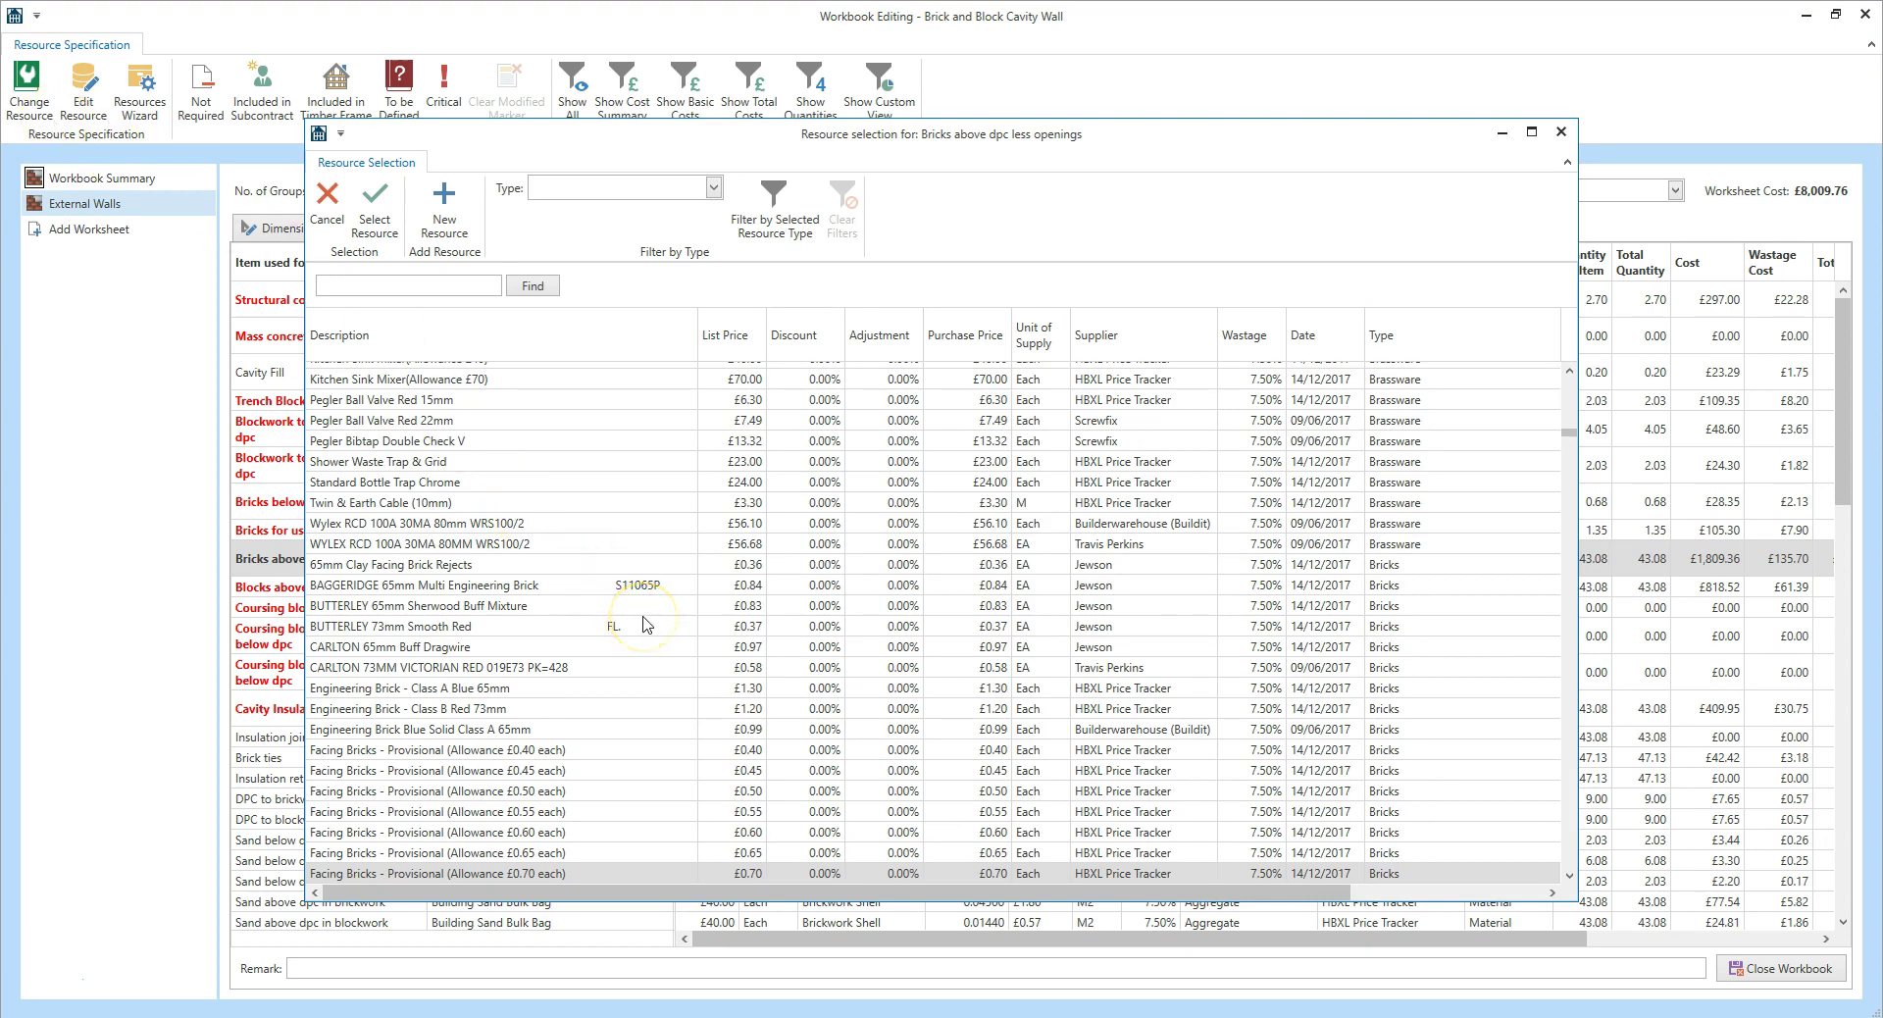
# - Choose 'Facing Bricks - Provisional (Allowance £0.75 each)' as the resource for bricks above dpc
pyautogui.scroll(-3, 642, 625)
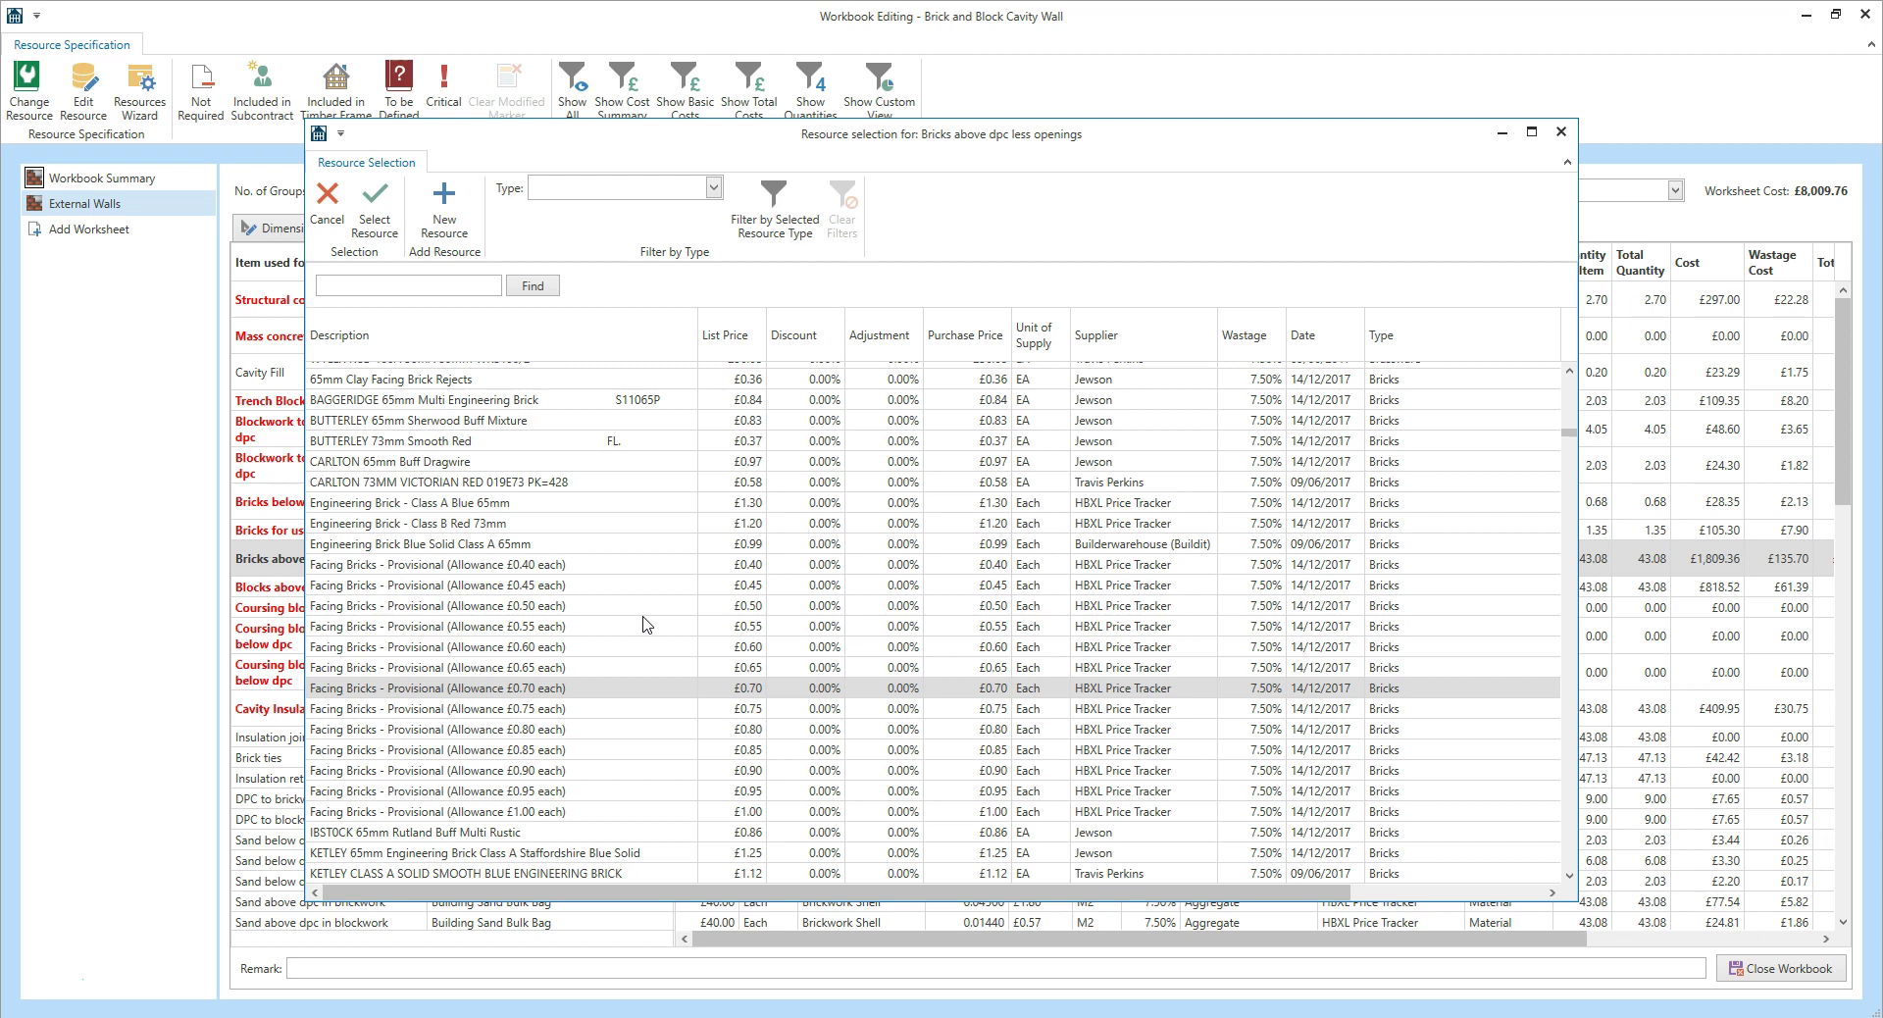
pyautogui.click(525, 710)
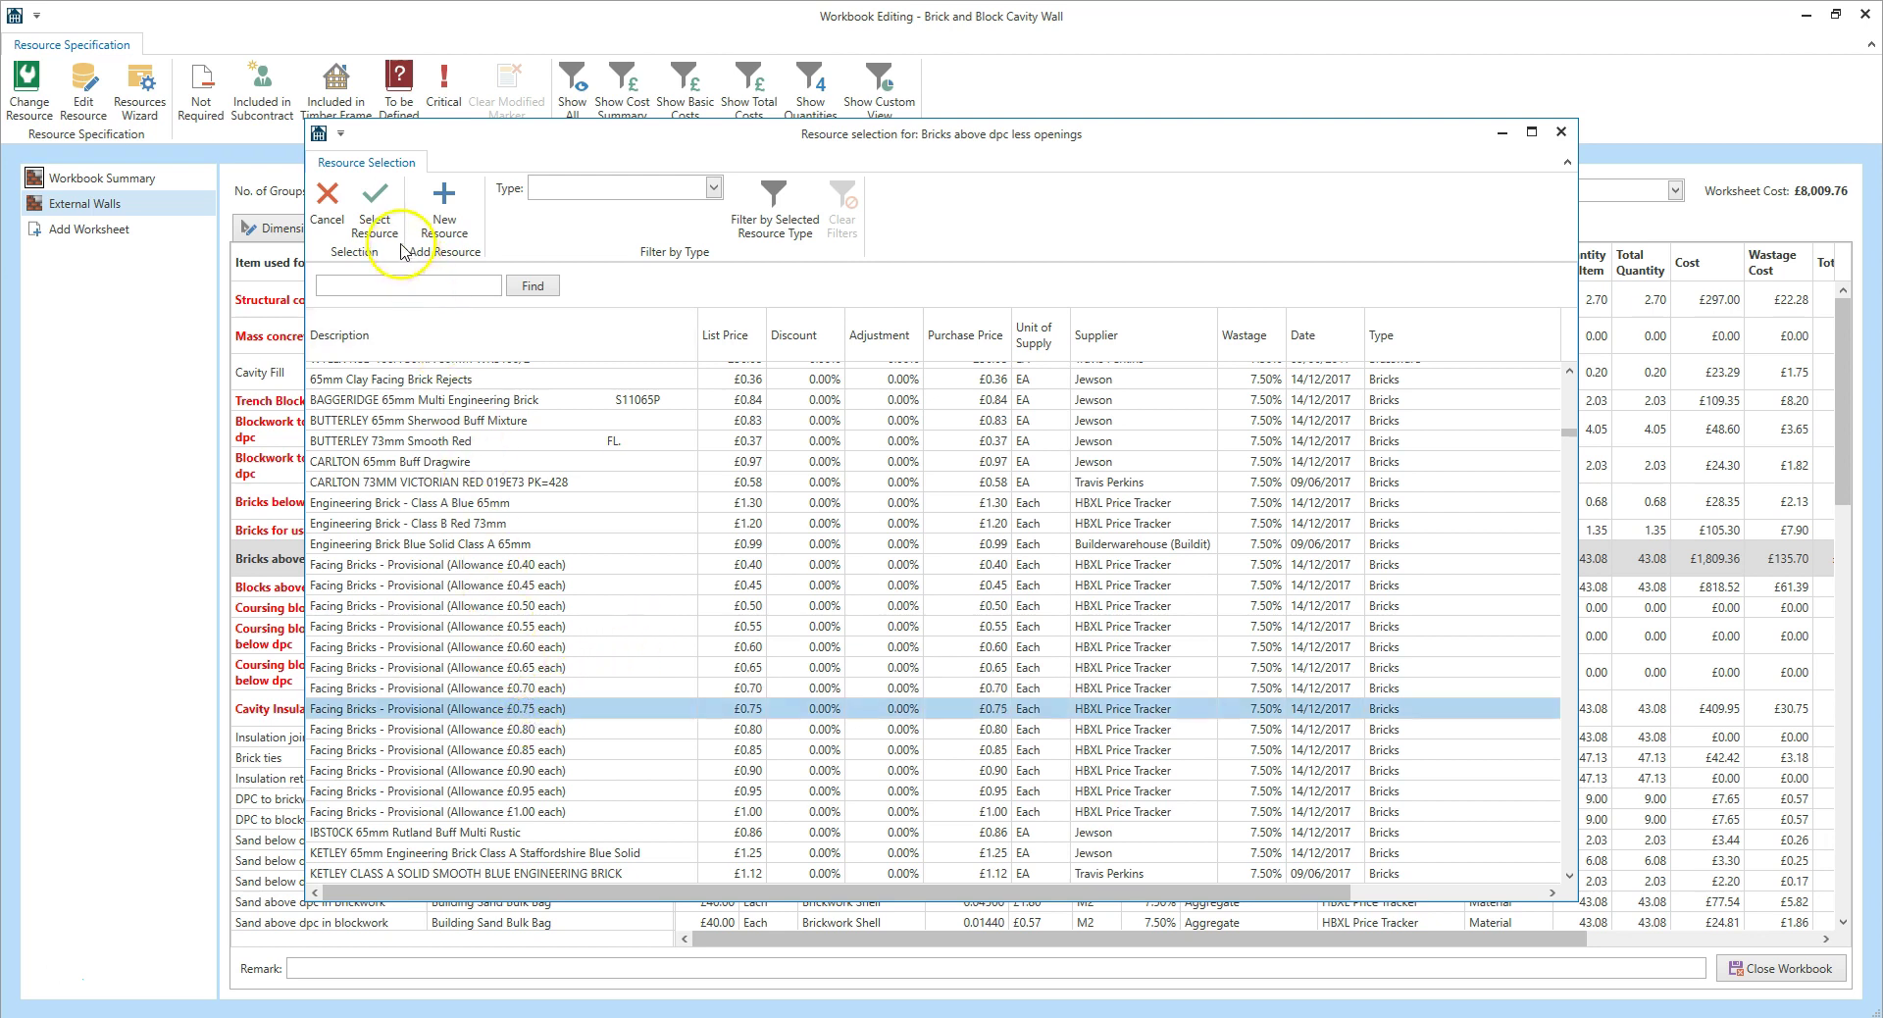
pyautogui.click(376, 210)
pyautogui.click(402, 240)
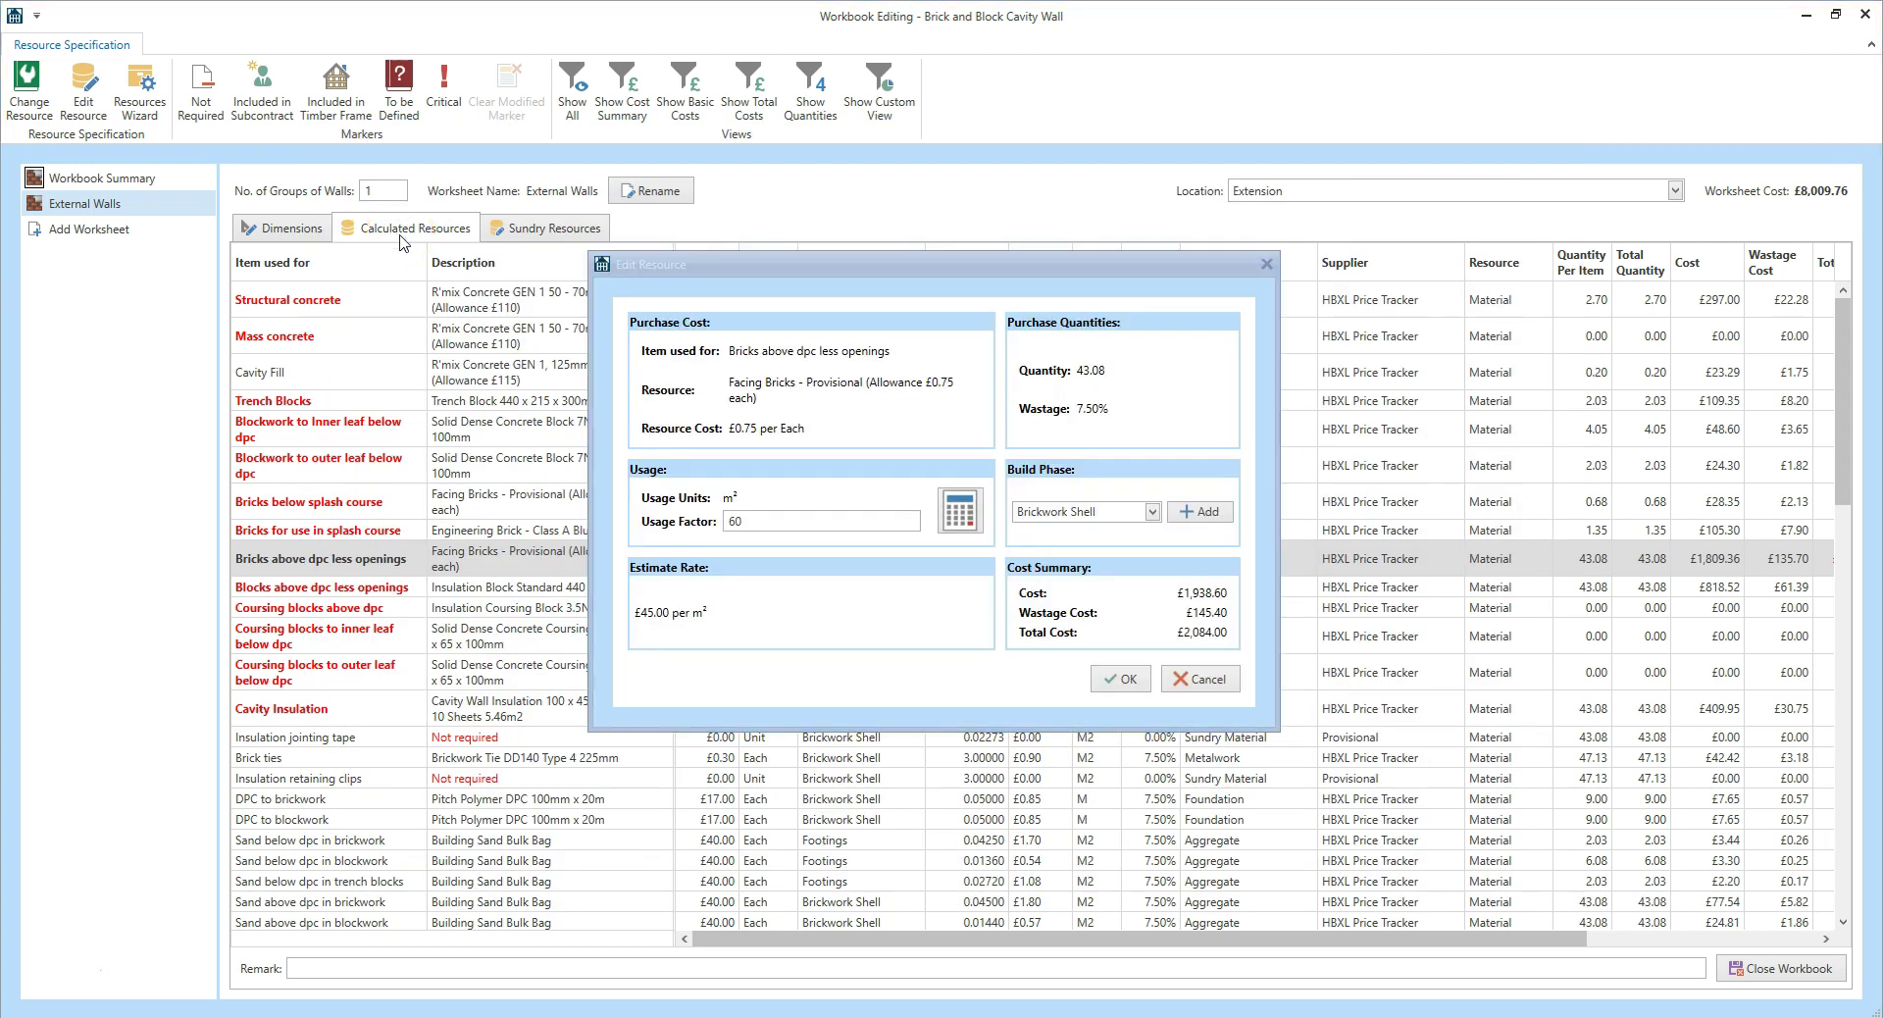
# - Set the brick usage factor to 60 per 1 M2 with the Usage Factor Calculator
pyautogui.click(782, 521)
pyautogui.click(953, 520)
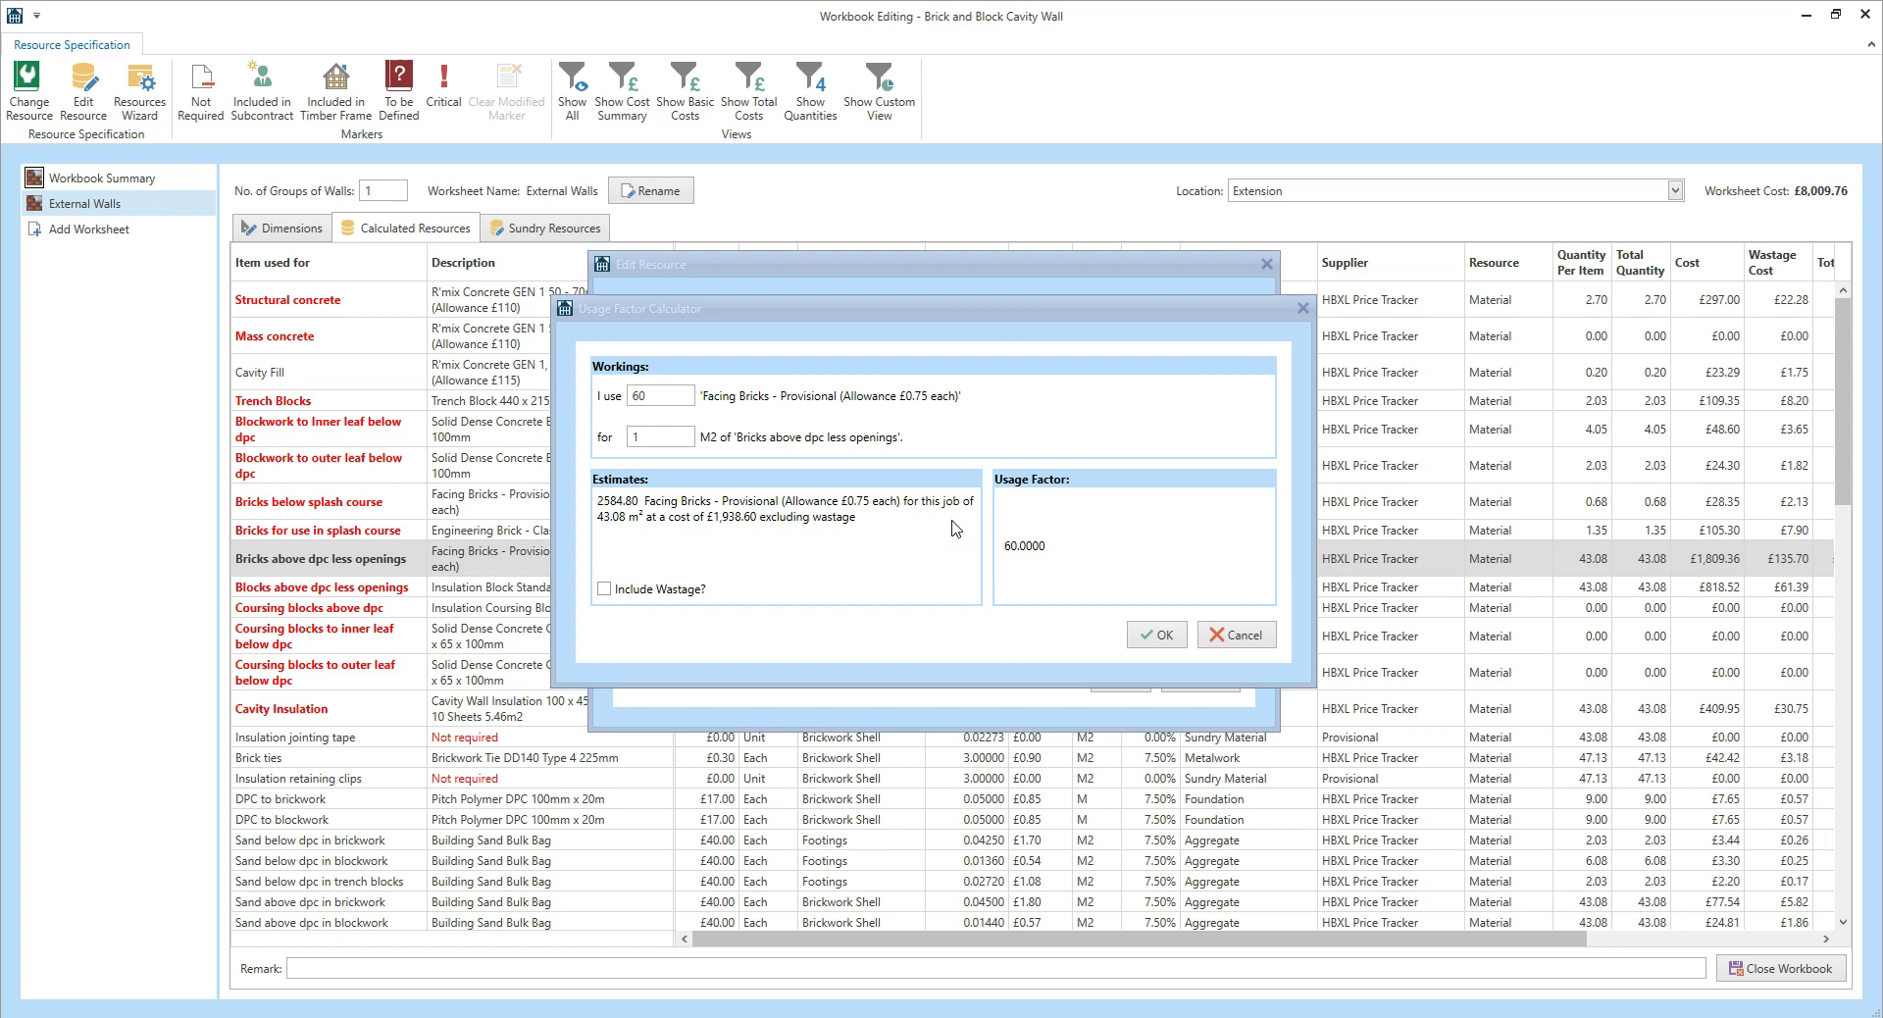
pyautogui.click(674, 397)
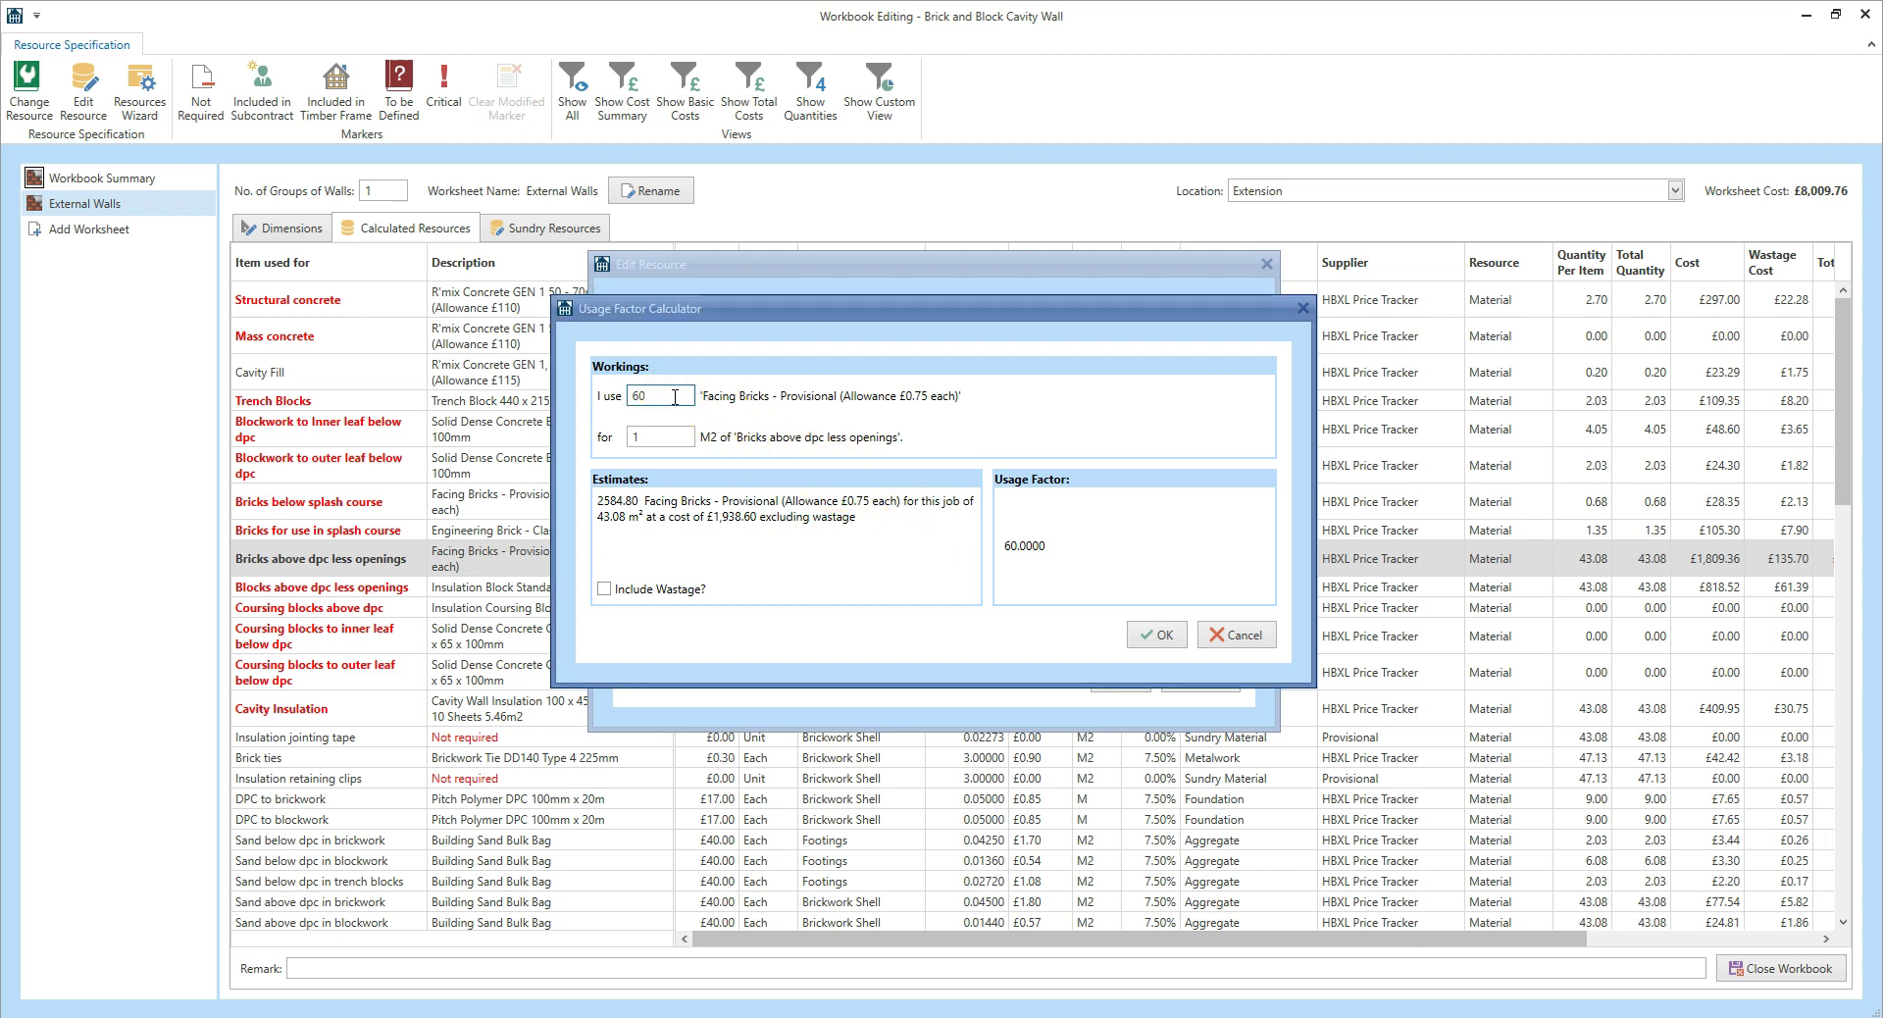
pyautogui.click(673, 442)
pyautogui.click(1157, 635)
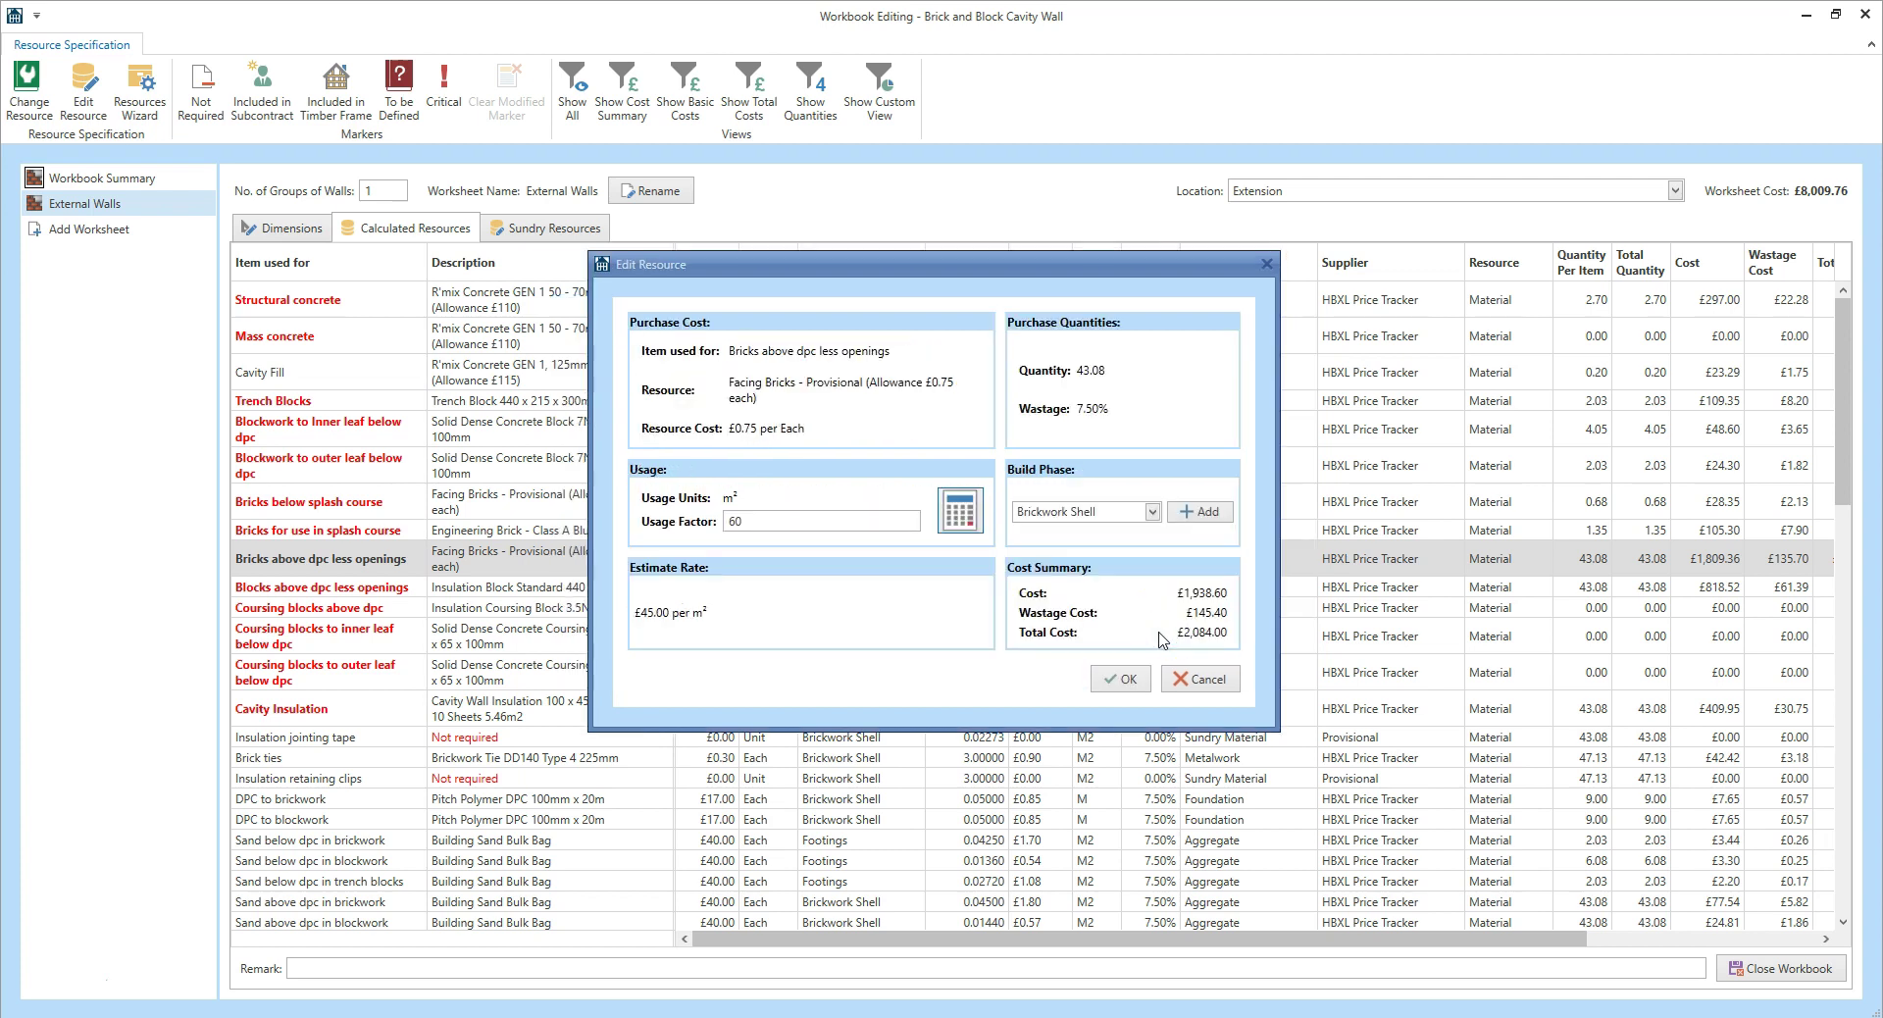
# - Check the Brickwork Shell phase and £45.00 per m² rate, then apply the changed resource
pyautogui.click(1104, 523)
pyautogui.click(690, 637)
pyautogui.click(1118, 684)
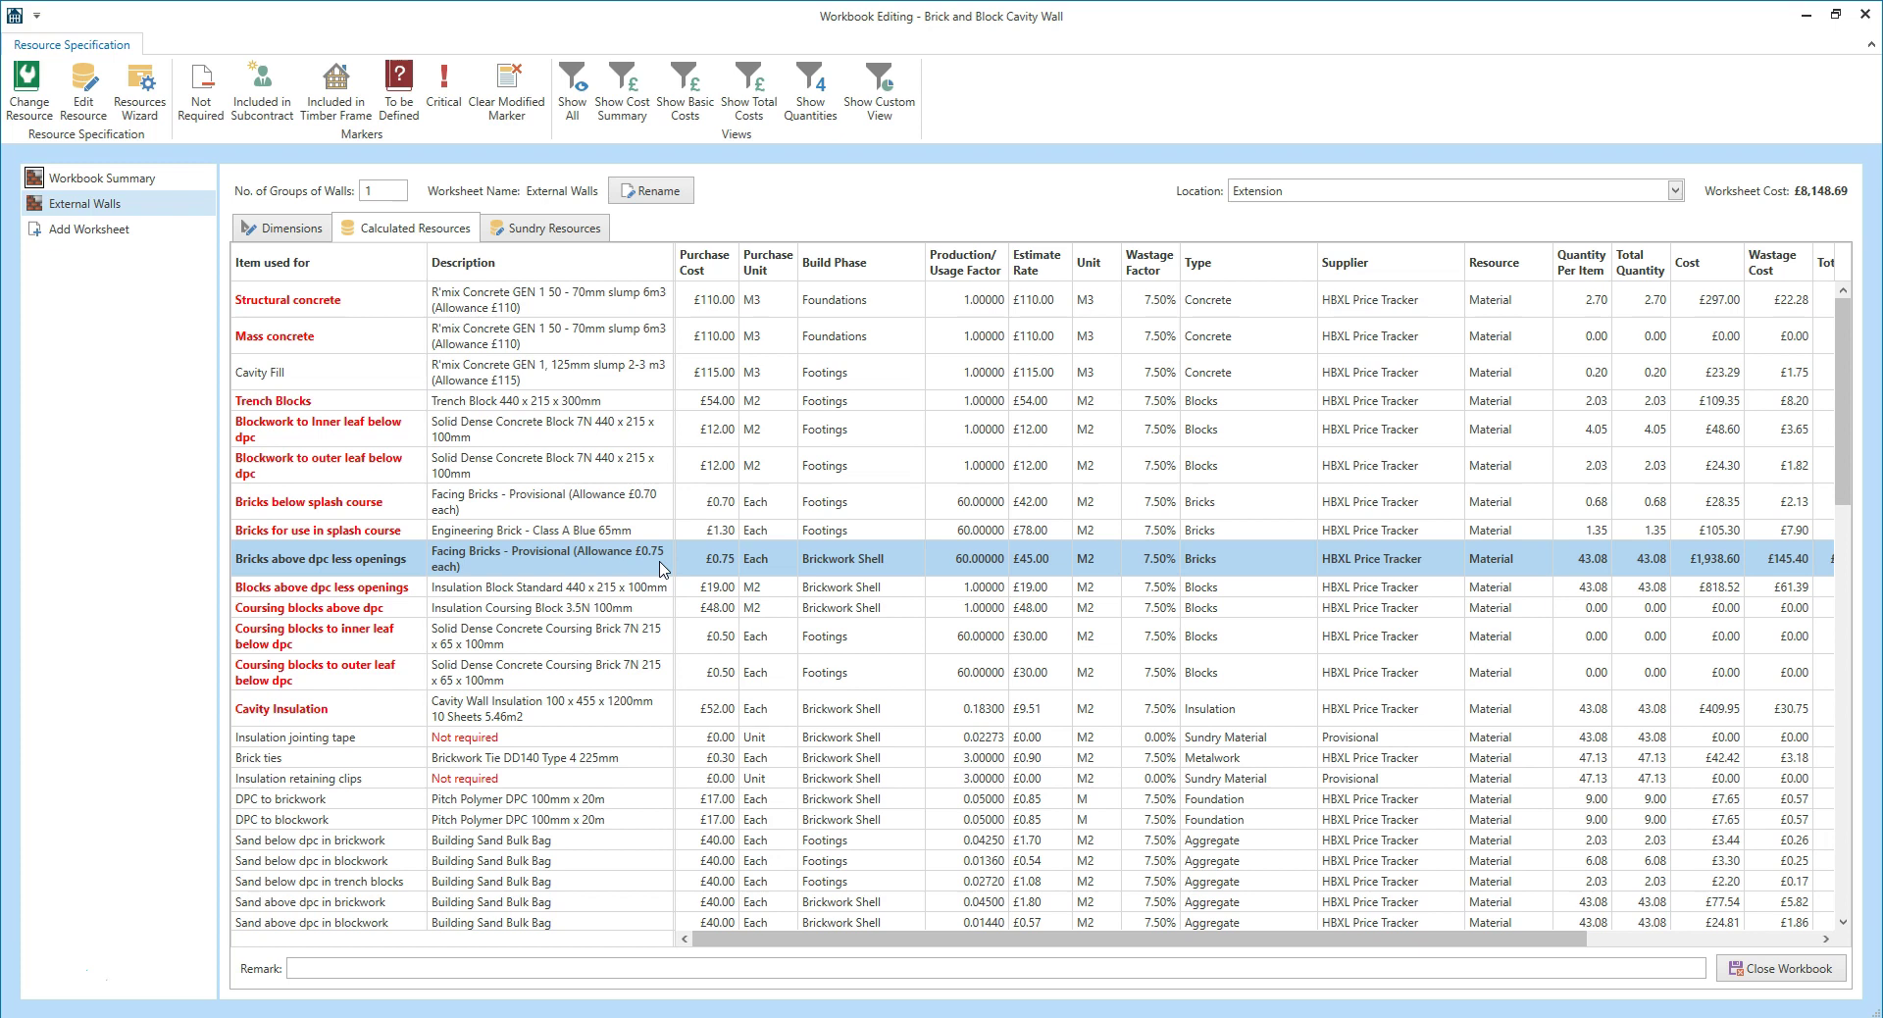
# - View the calculated resources as a cost summary, then switch to the quantity columns
pyautogui.click(620, 107)
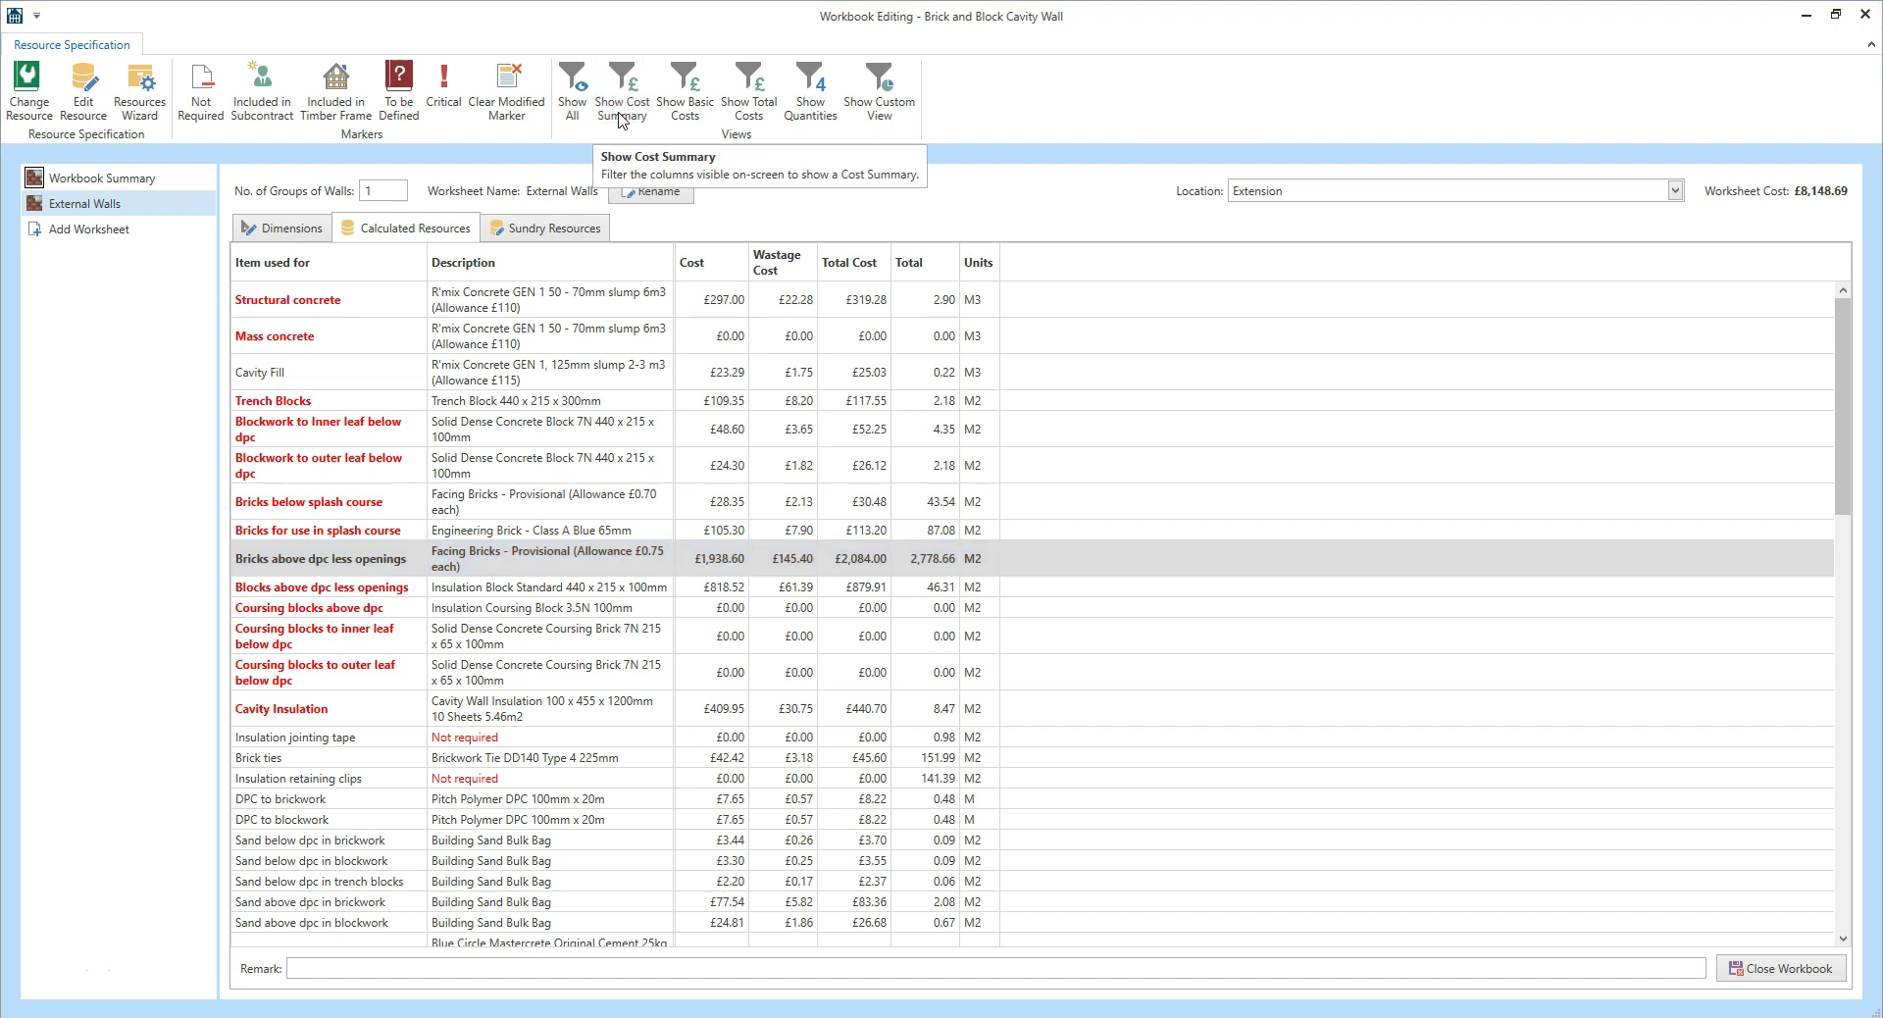
pyautogui.click(814, 117)
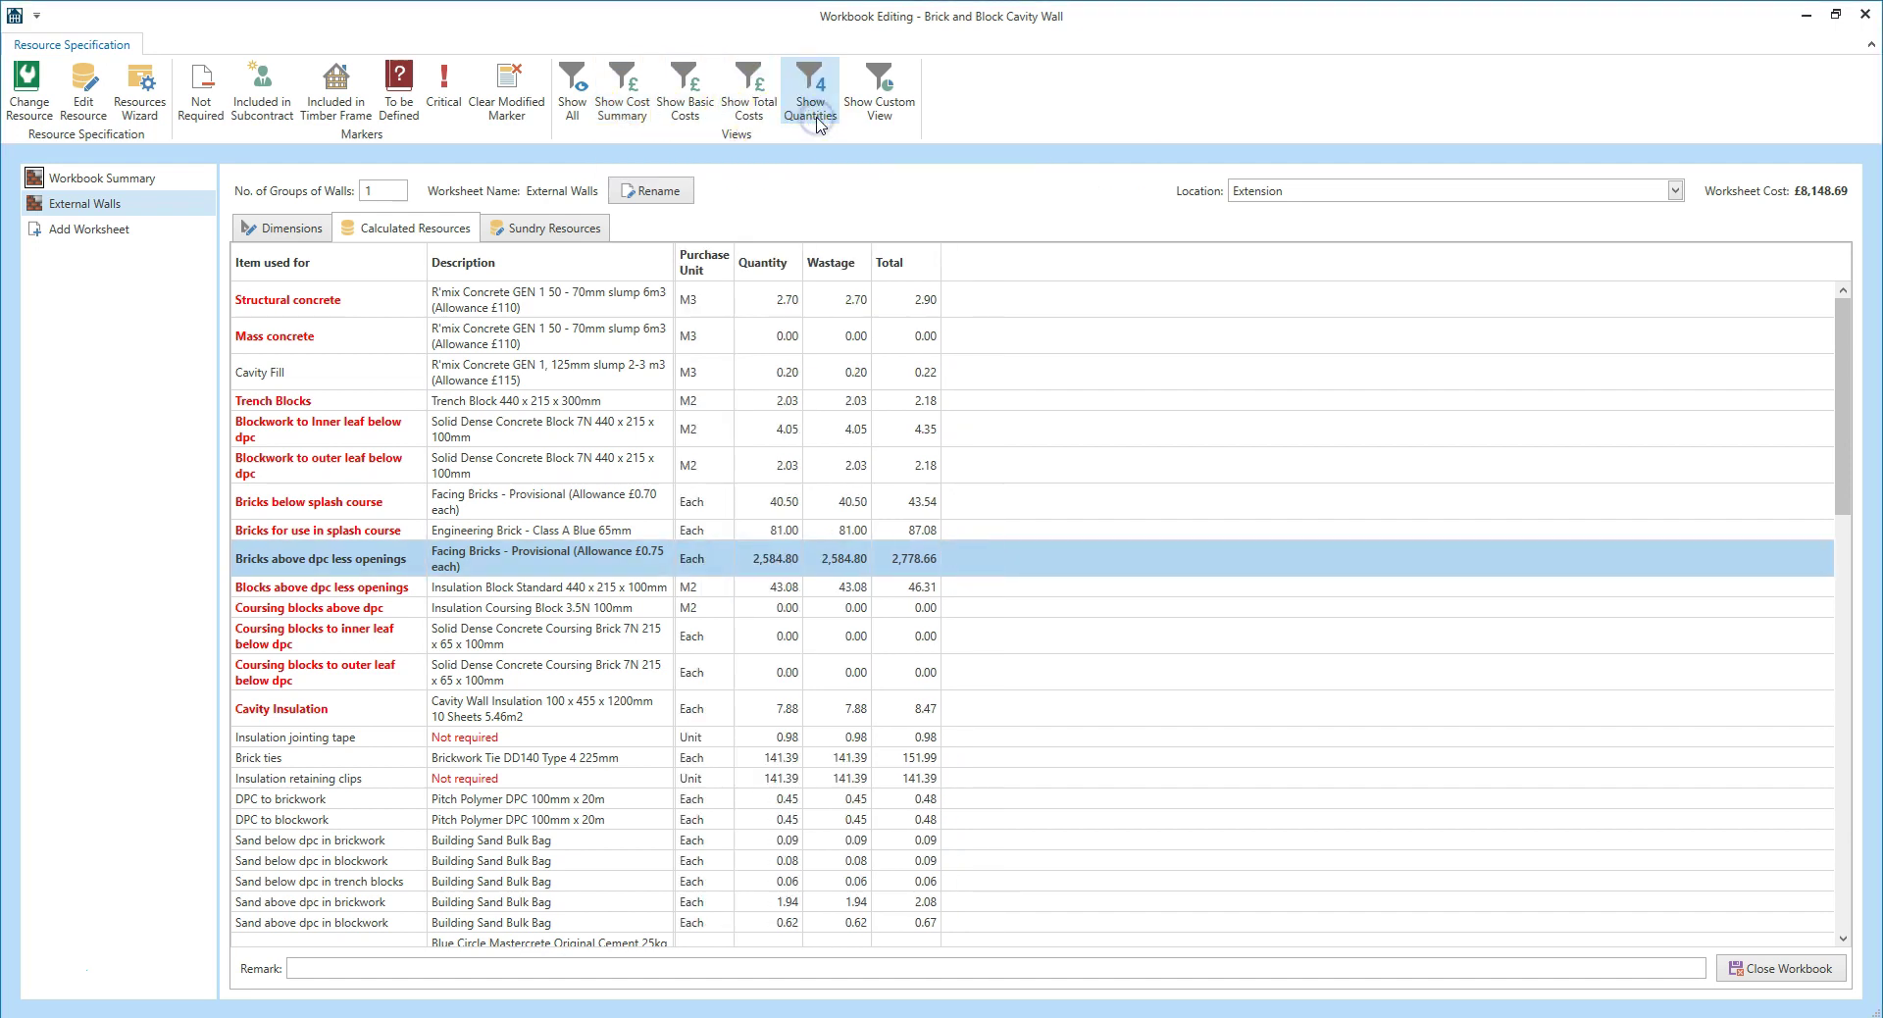
pyautogui.click(822, 128)
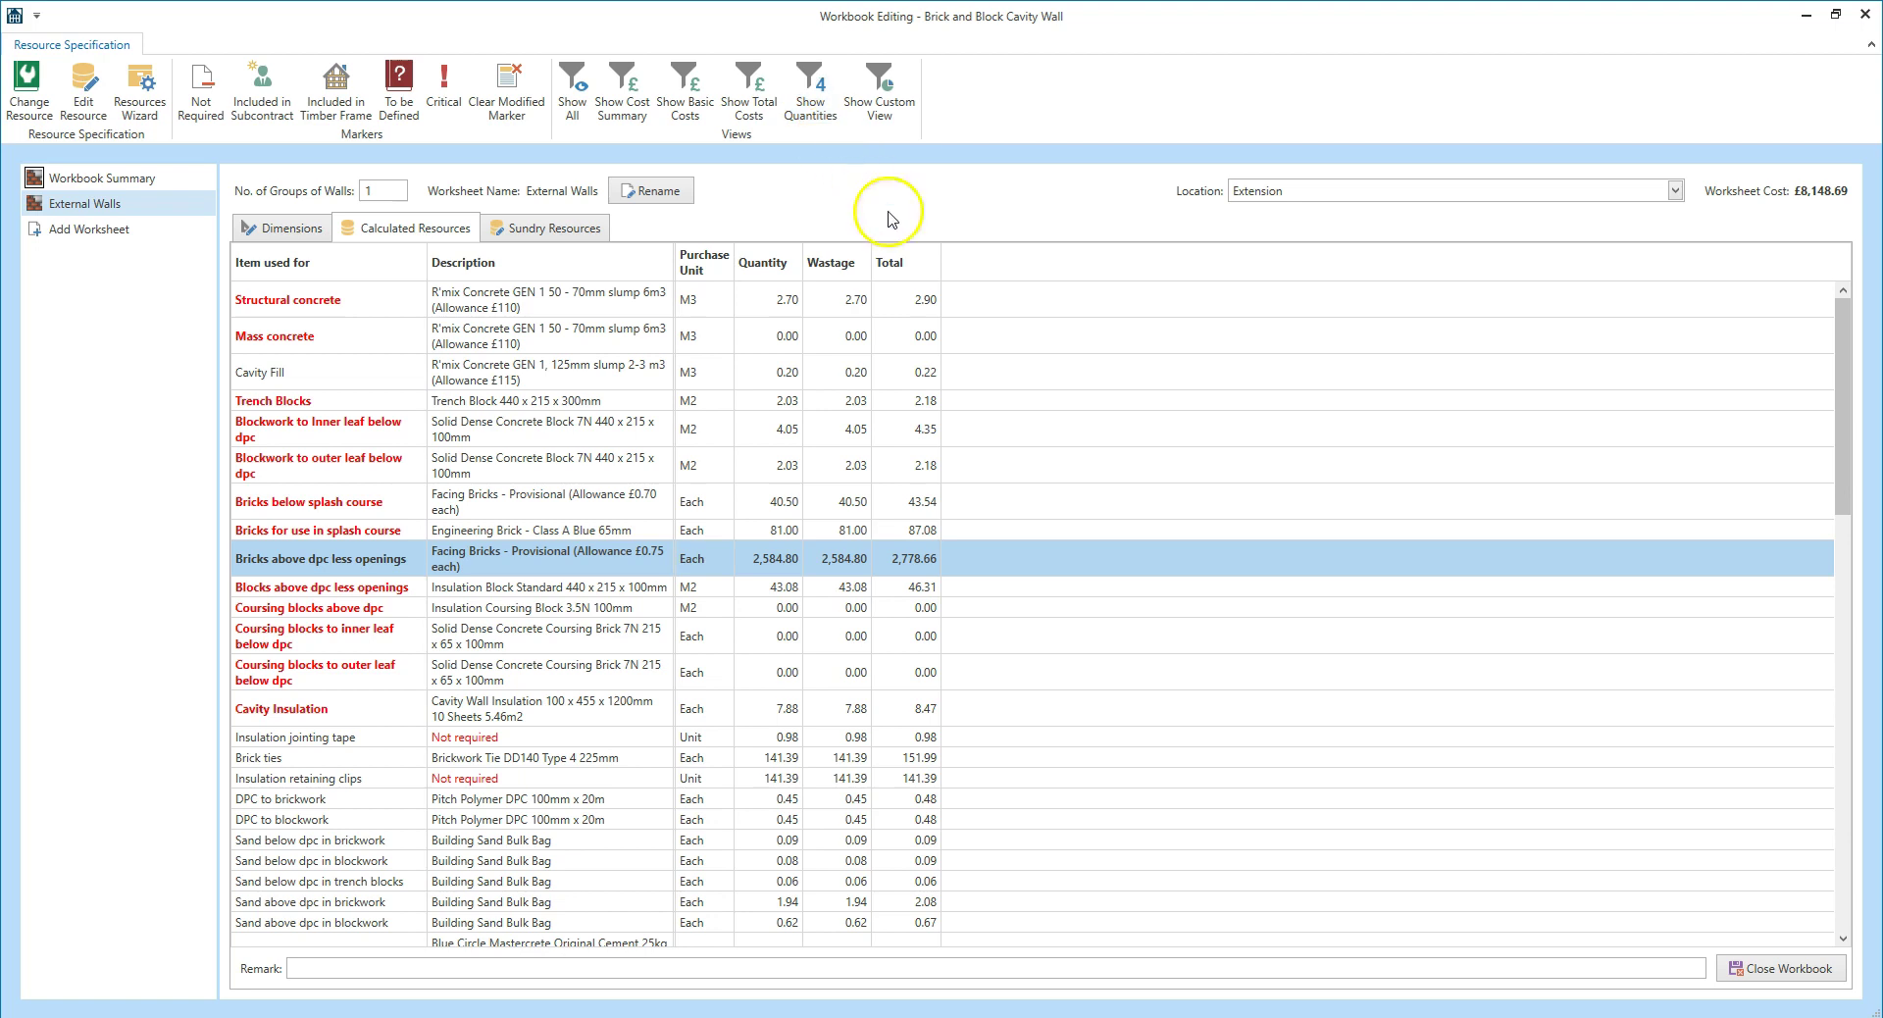
# - Close the workbook as Complete, then toggle Brick and Block Cavity Wall's completed status on the job summary
pyautogui.click(1766, 966)
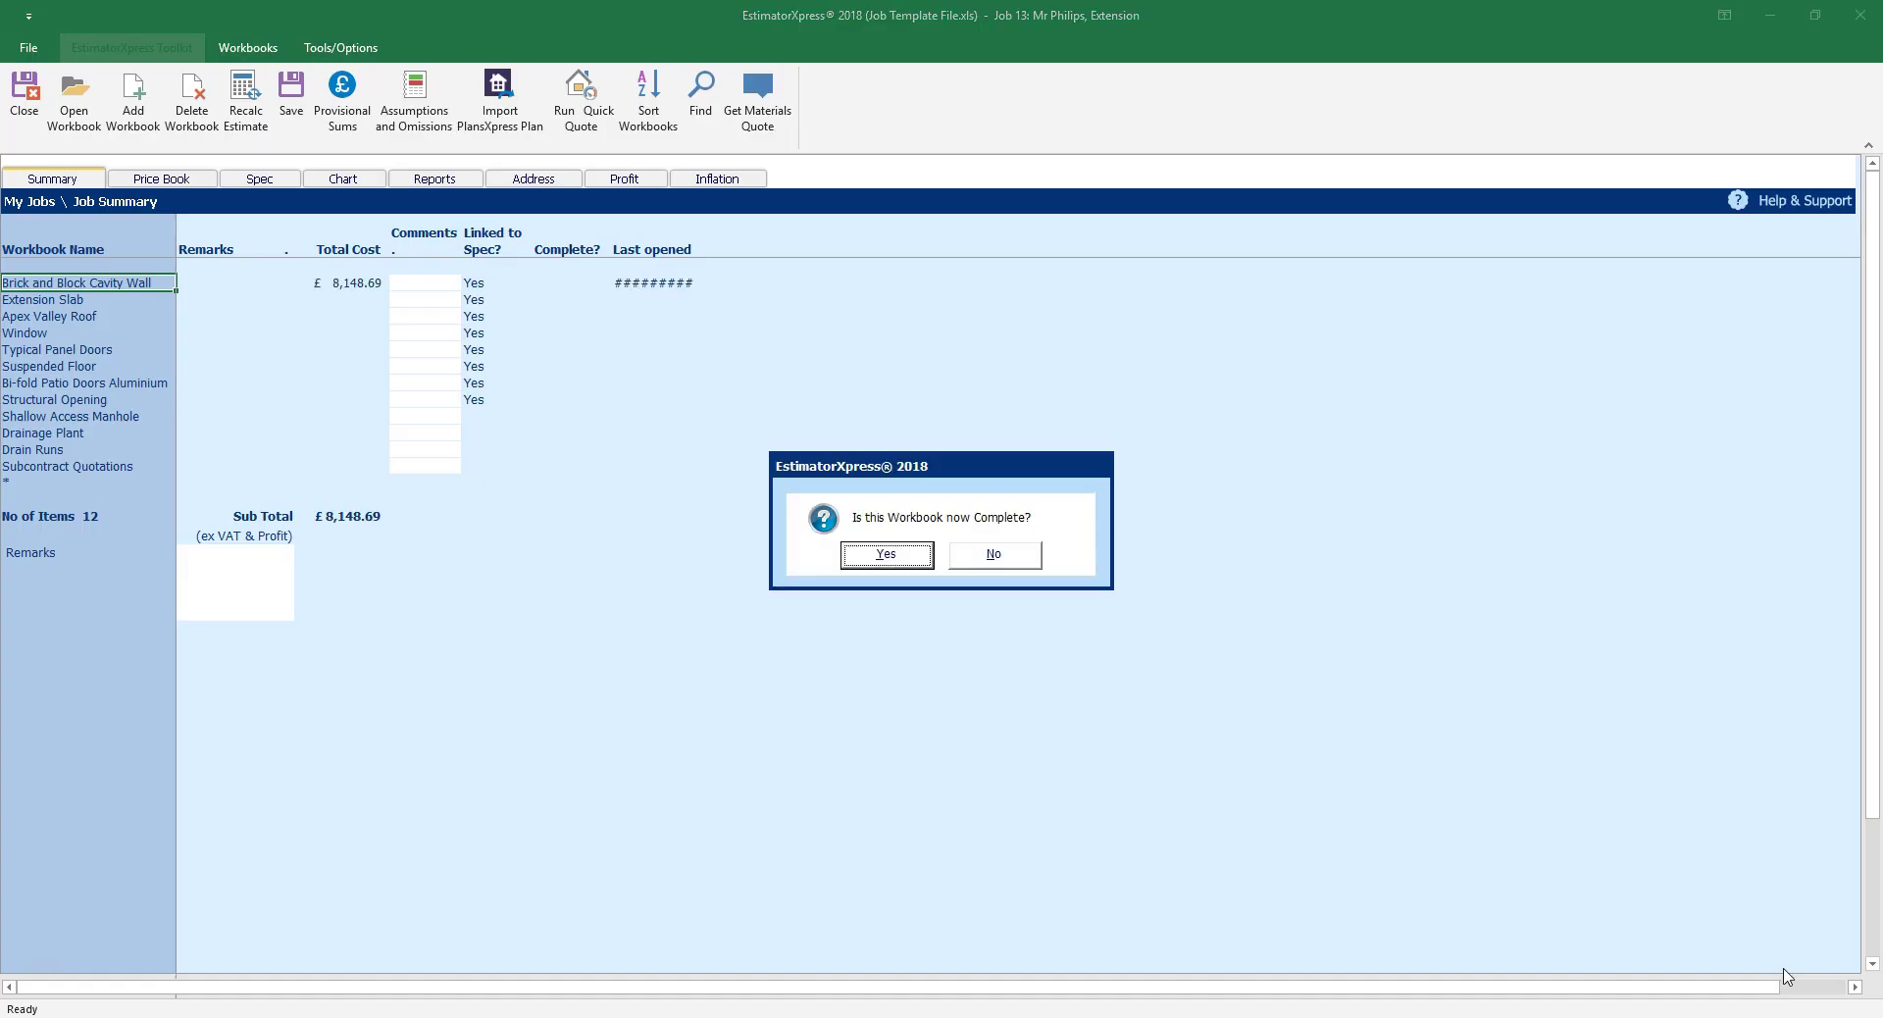
pyautogui.click(887, 556)
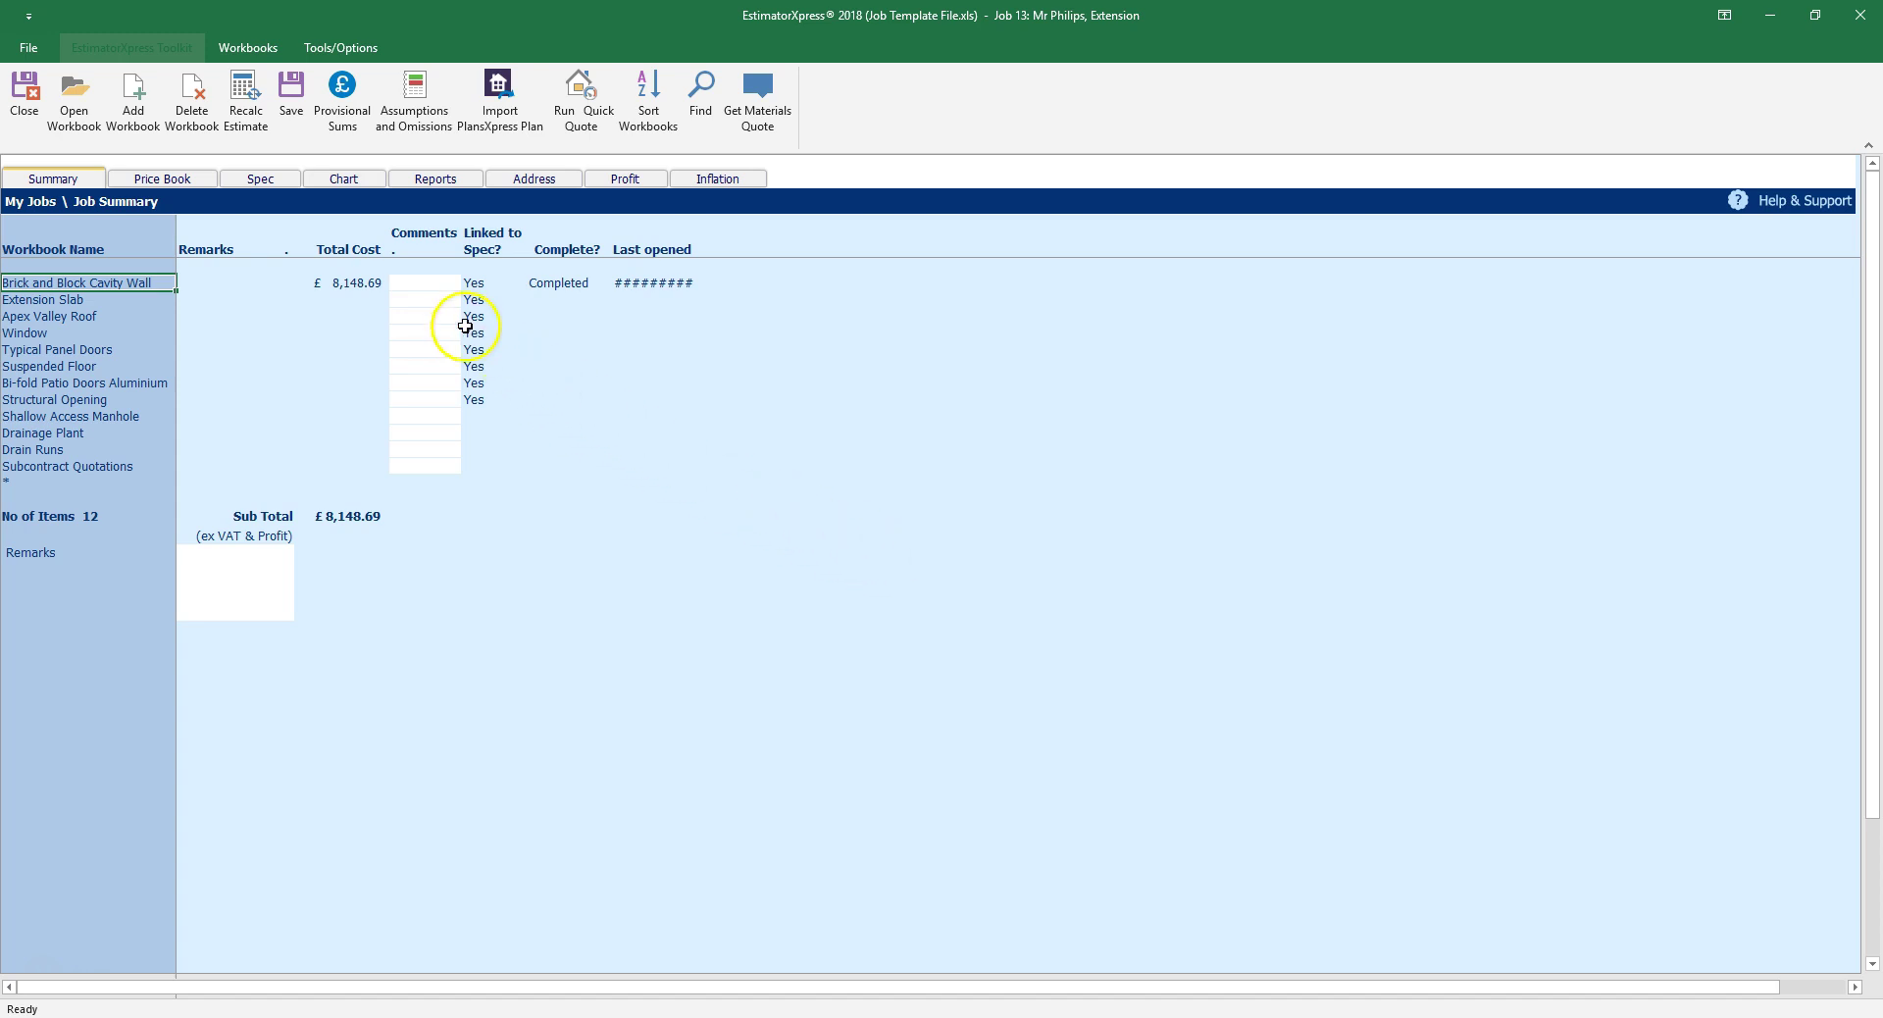
pyautogui.click(411, 282)
pyautogui.click(411, 282)
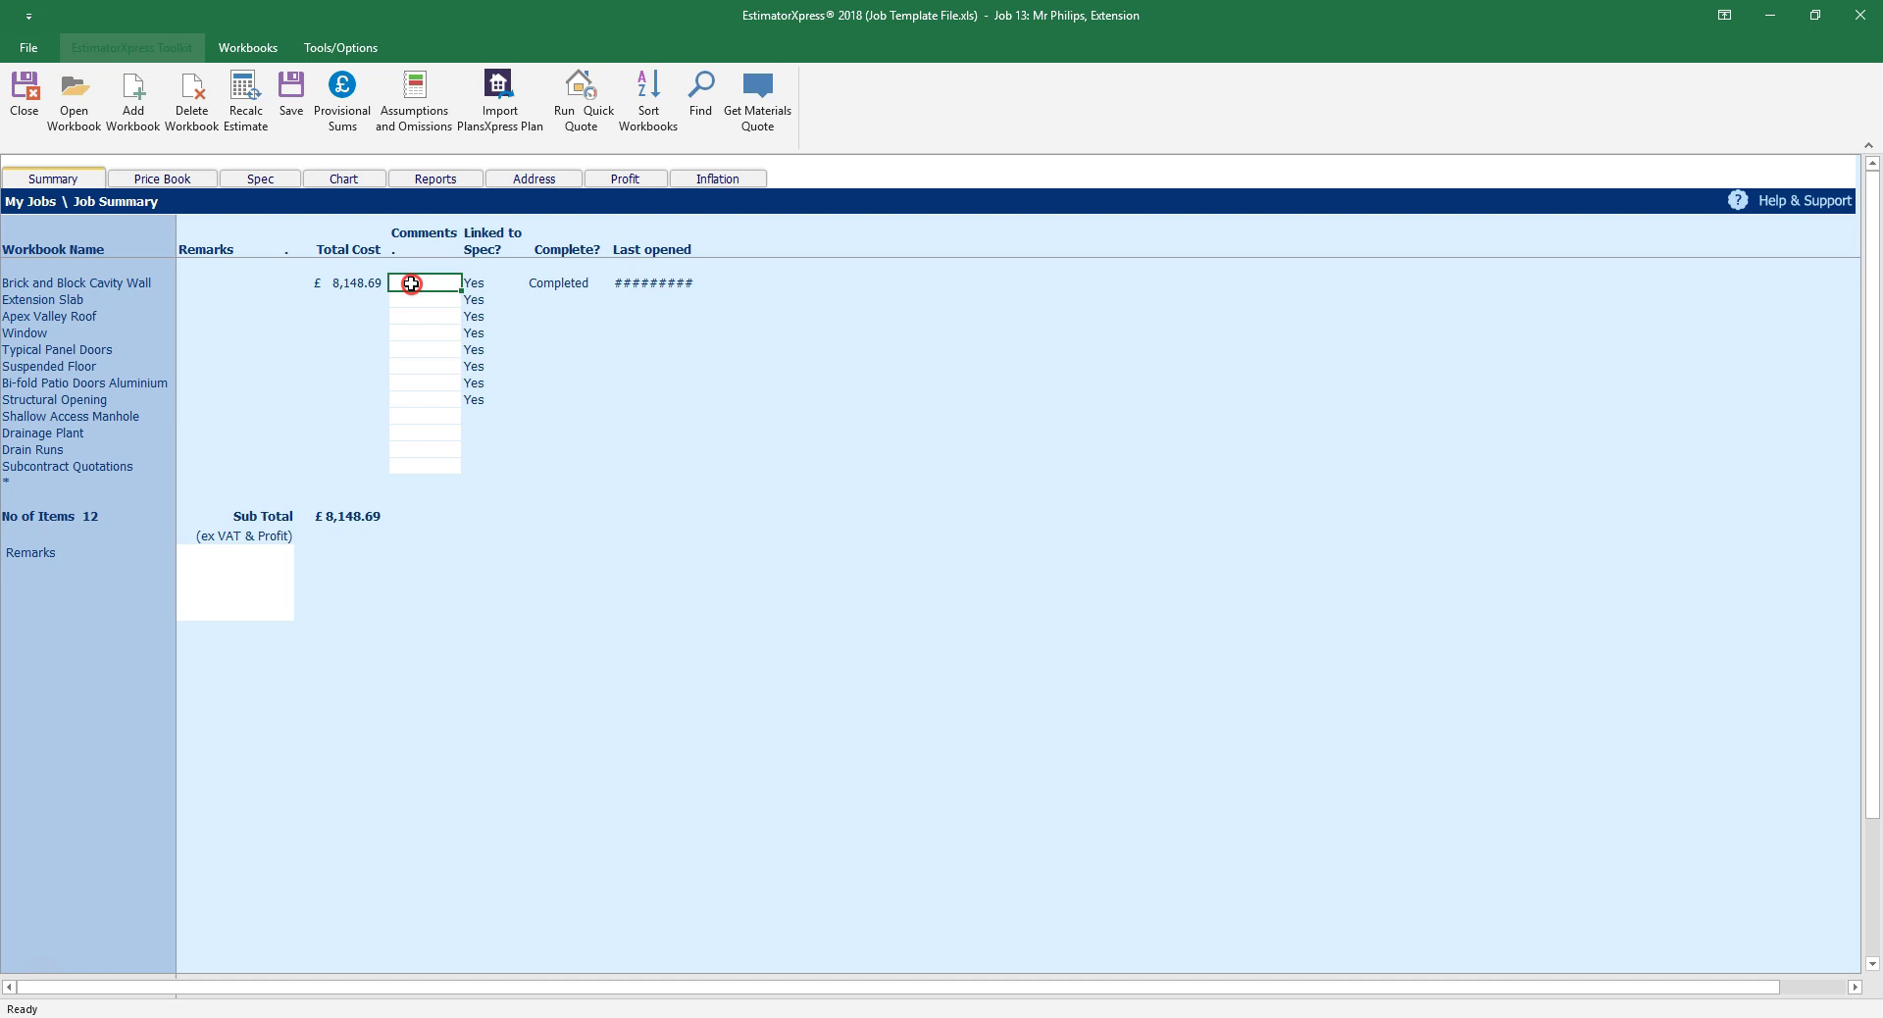
pyautogui.rightClick(411, 283)
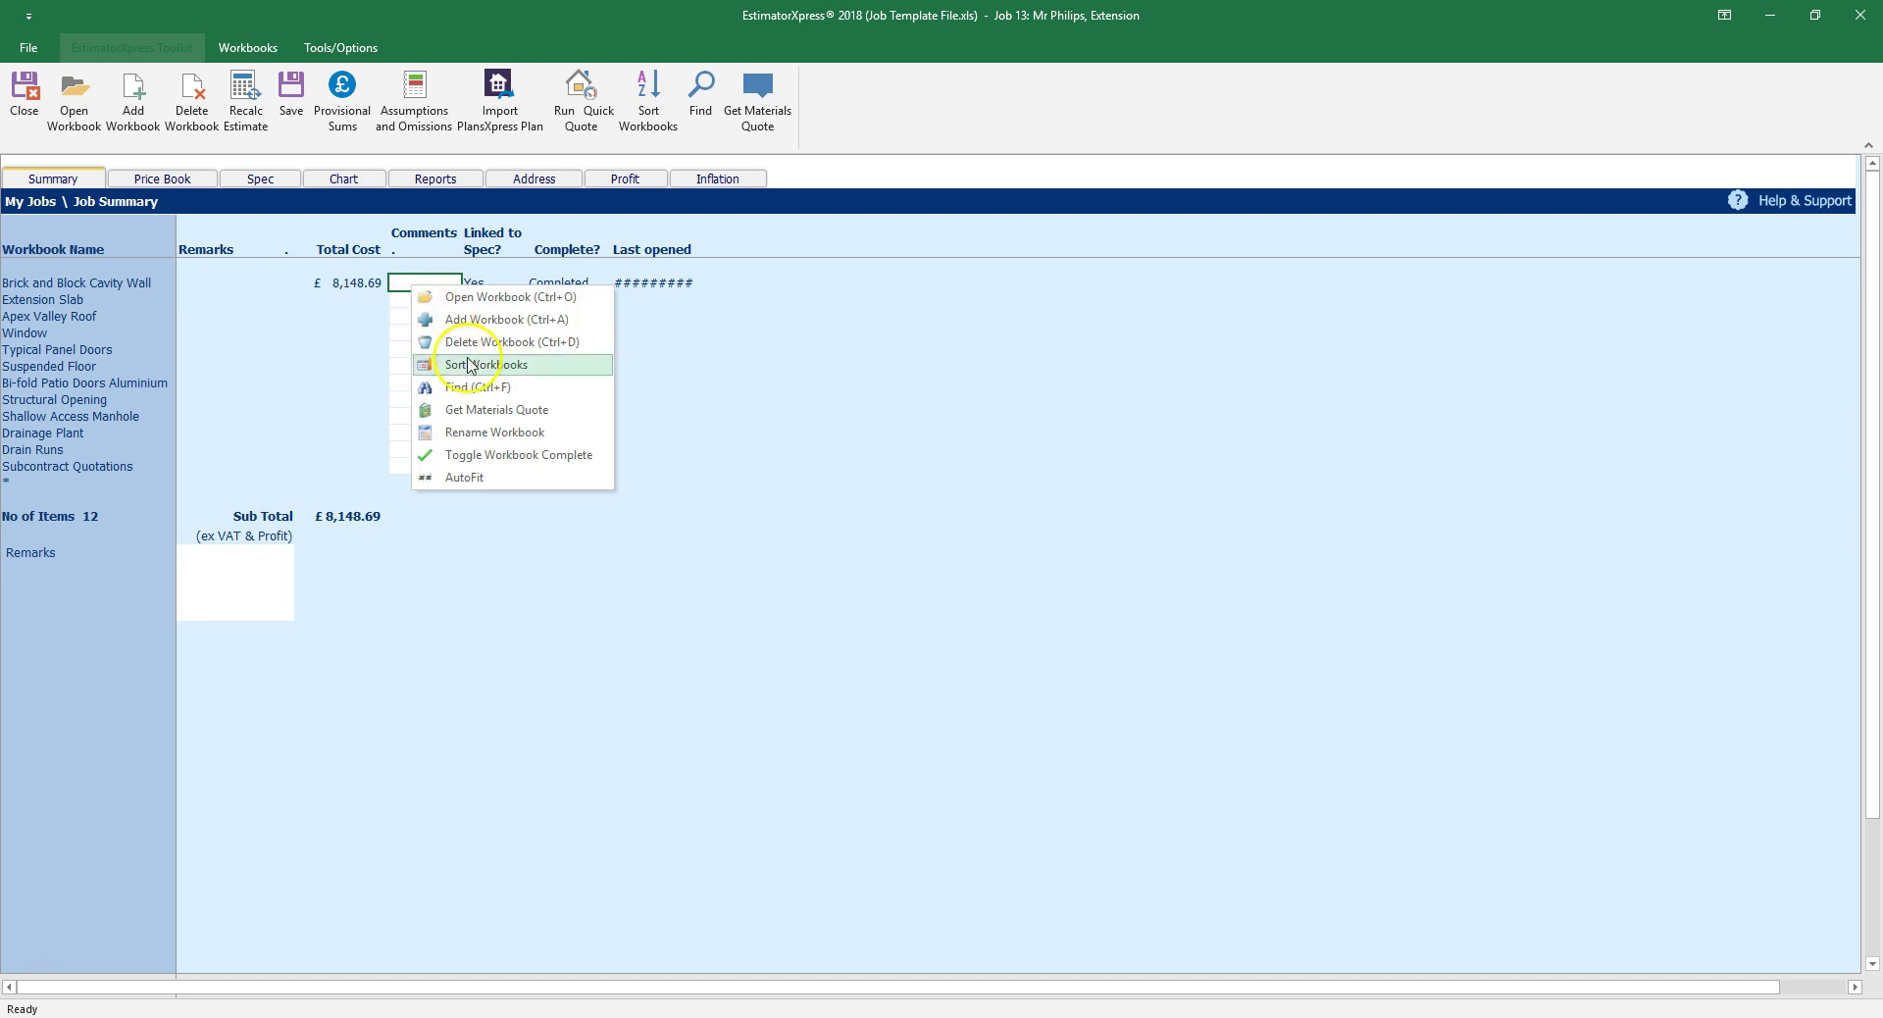
pyautogui.click(566, 457)
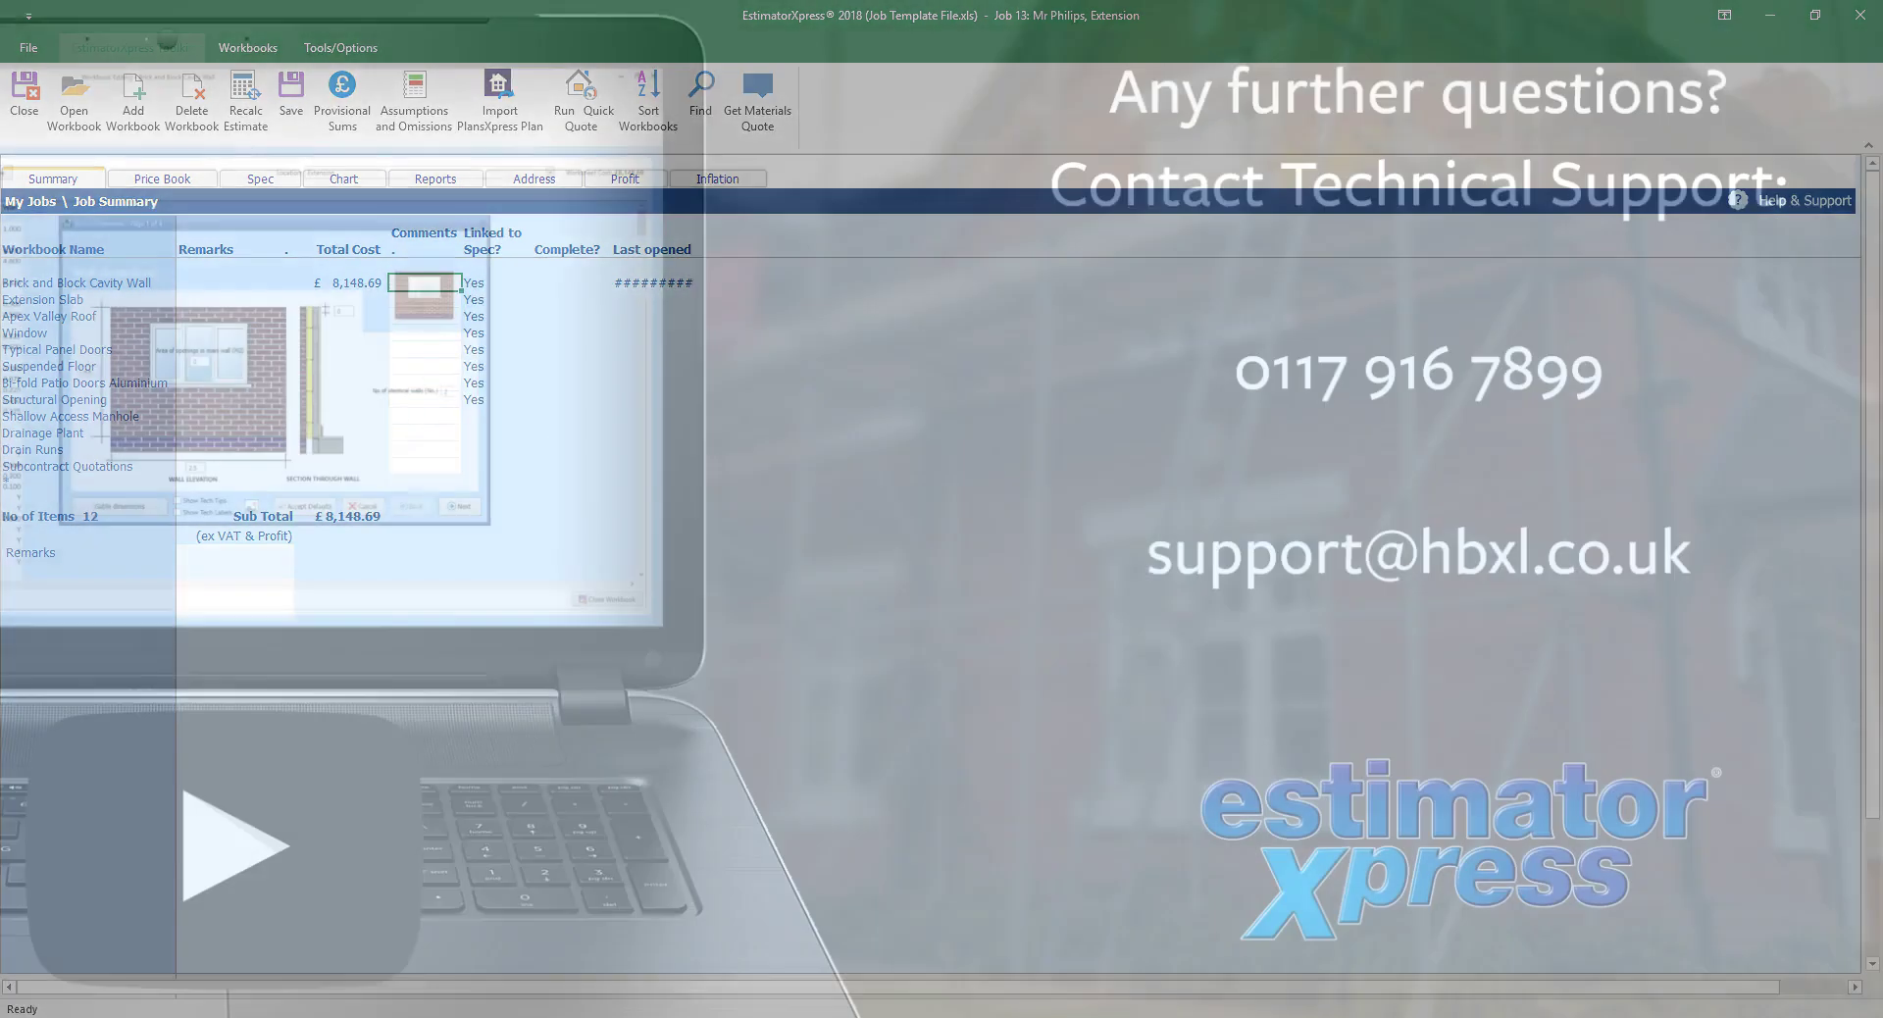